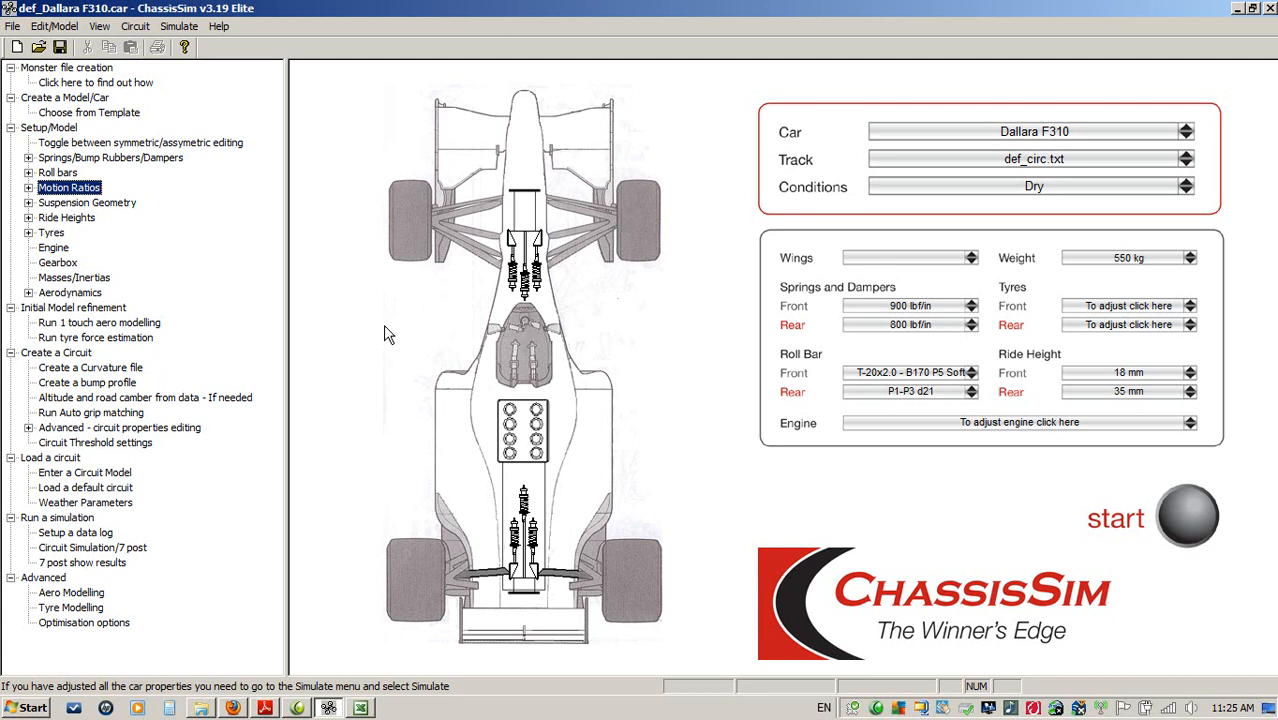
Step: Check the F3 setup sheet in Excel and return to ChassisSim
{"action": "left_click", "coordinate": [361, 707]}
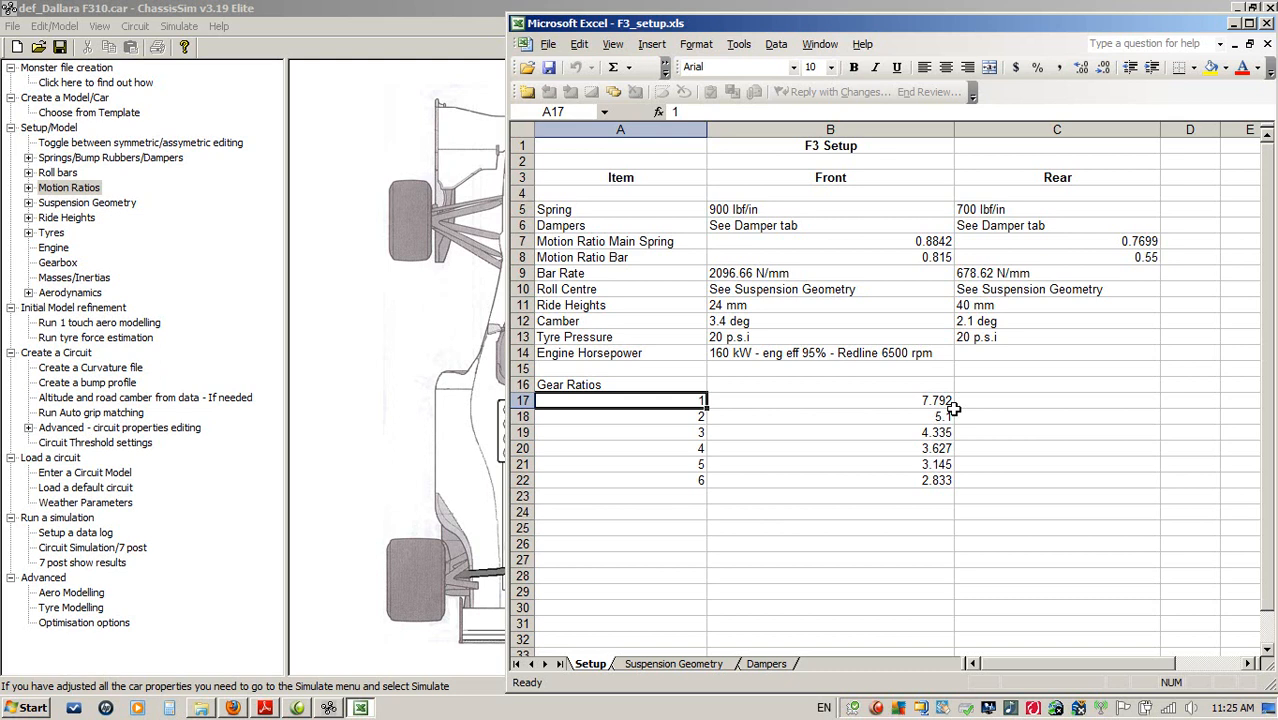
{"action": "left_click", "coordinate": [484, 9]}
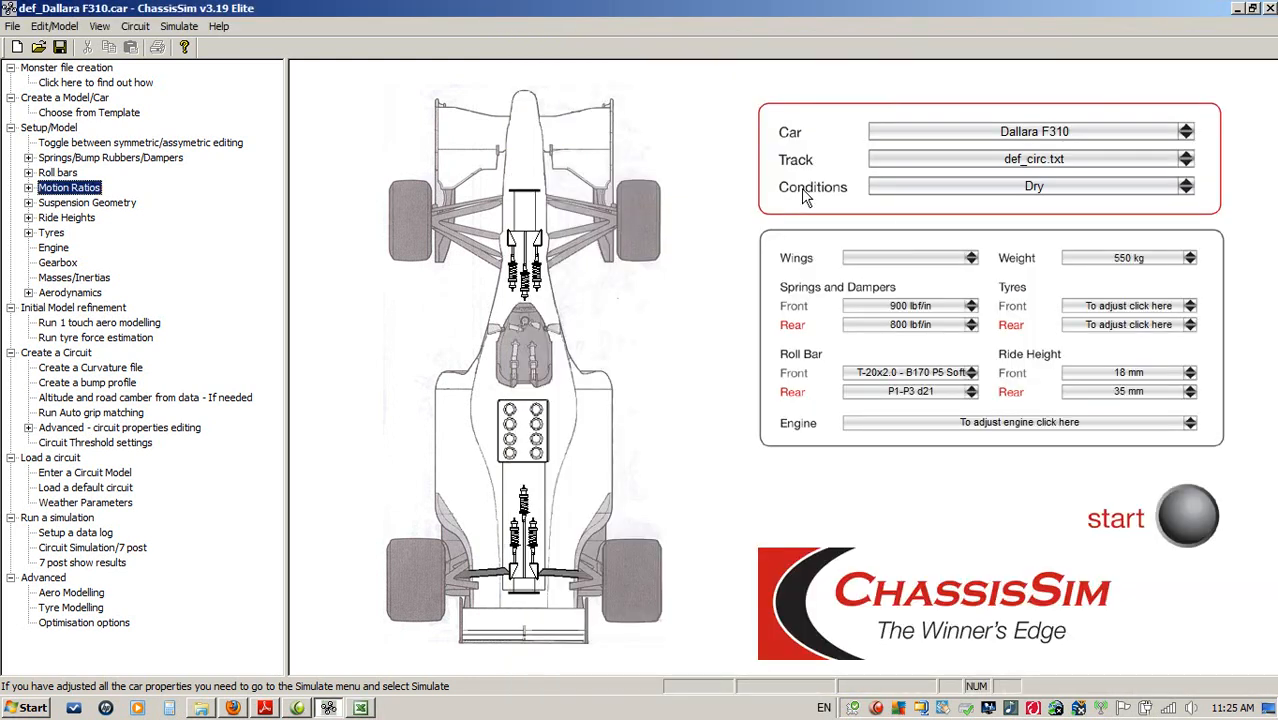
Step: Load the Dallara F310 template as the car model
{"action": "left_click", "coordinate": [1020, 140]}
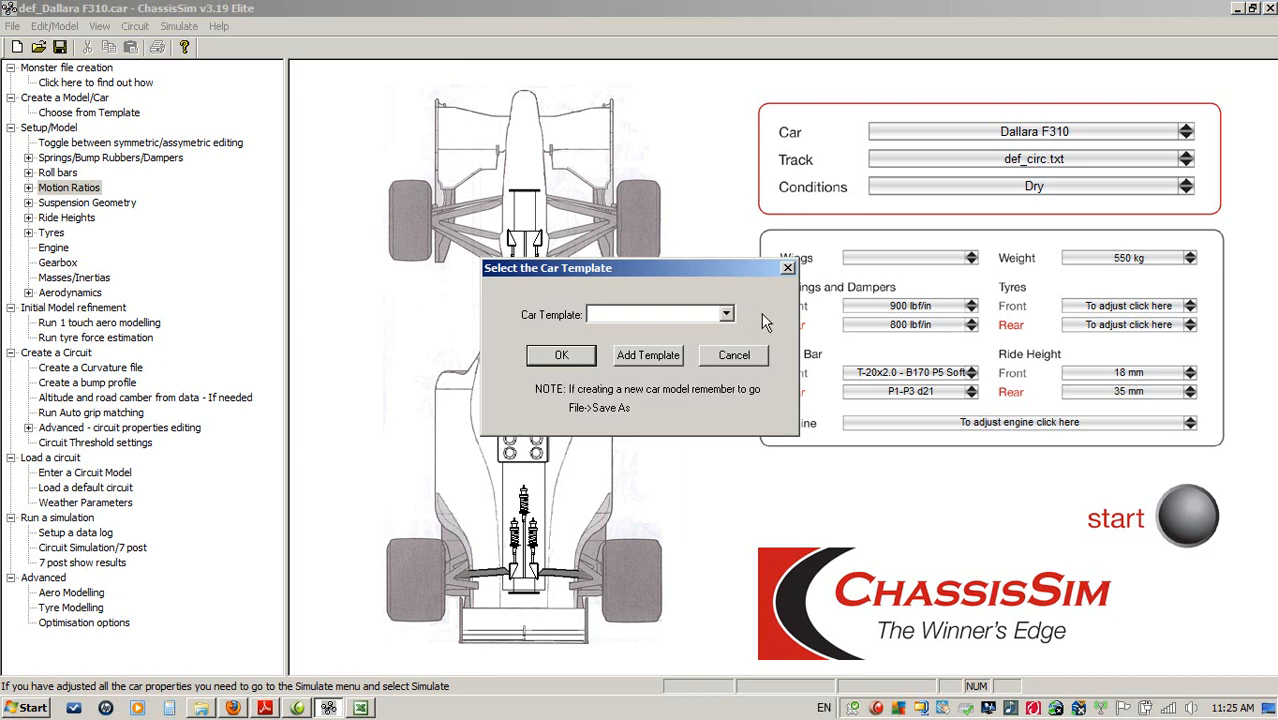
{"action": "left_click", "coordinate": [727, 317]}
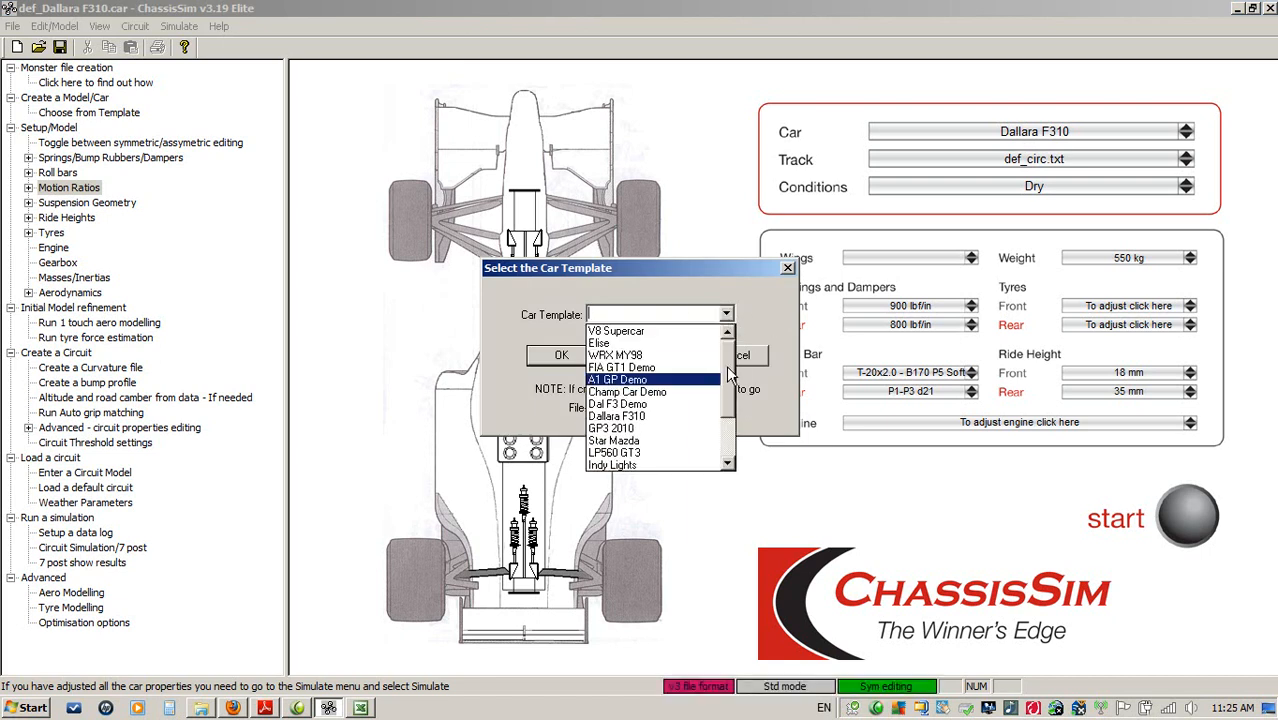
{"action": "left_click_drag", "start_coordinate": [728, 367], "coordinate": [728, 376]}
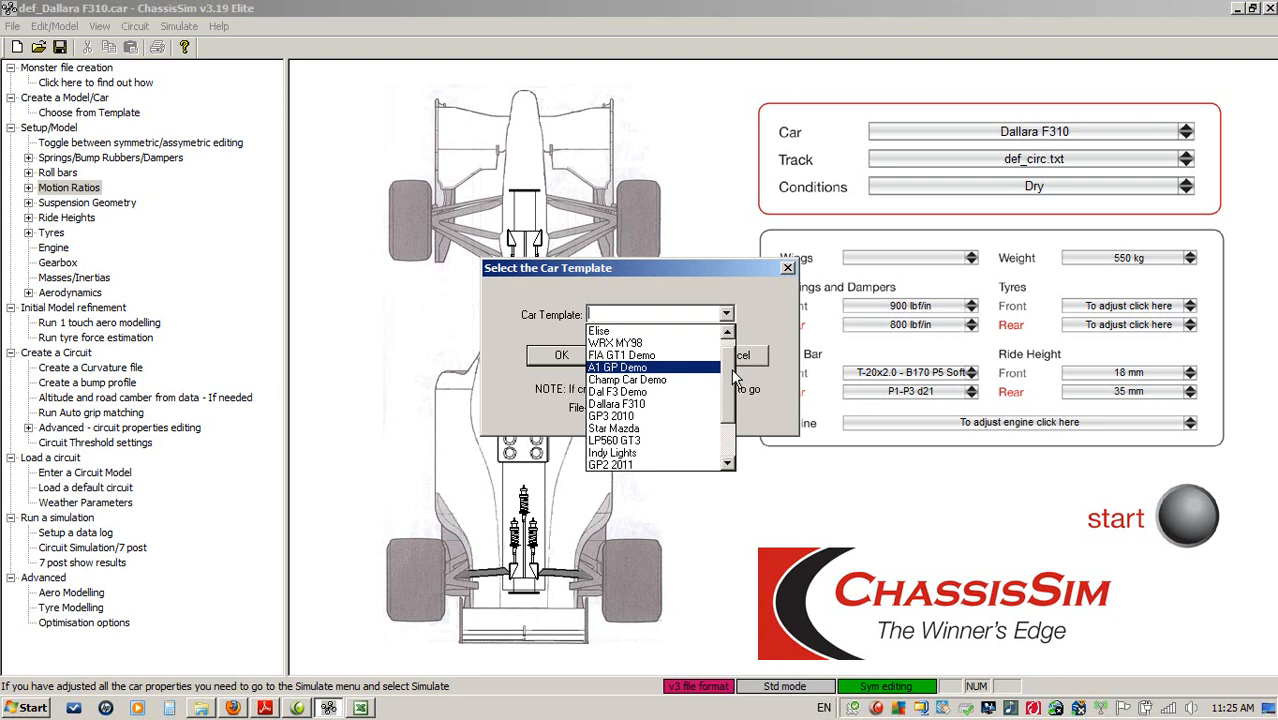
{"action": "left_click", "coordinate": [688, 405]}
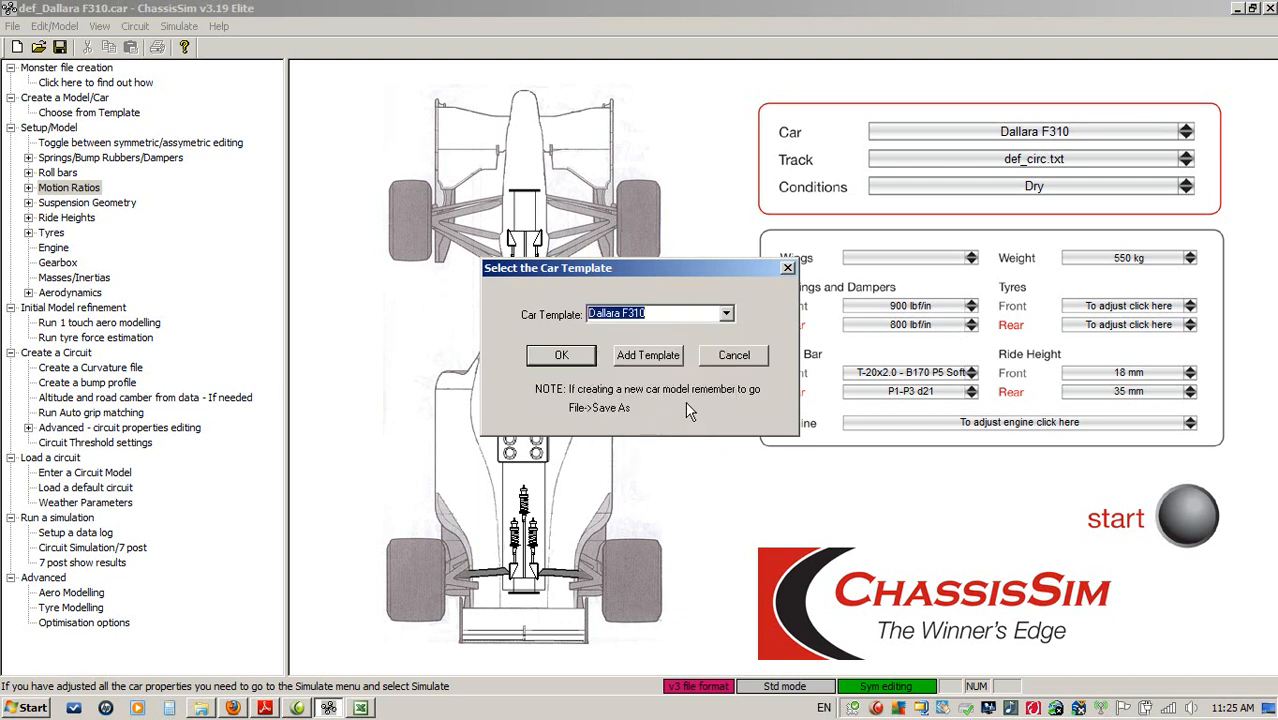
{"action": "left_click", "coordinate": [561, 357]}
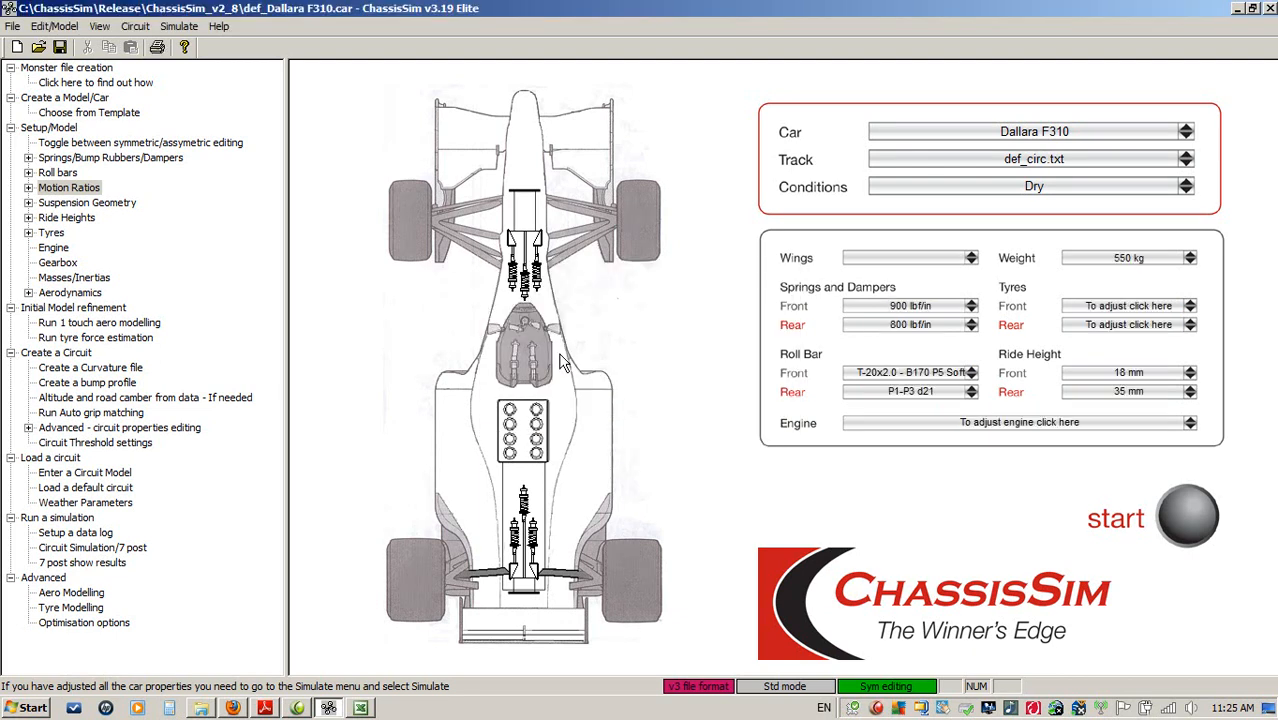
Step: Save the car model over Dal_F309_Zandv_example_2.car in the ChassisSim Technologies\Models\F3 folder
{"action": "left_click", "coordinate": [13, 26]}
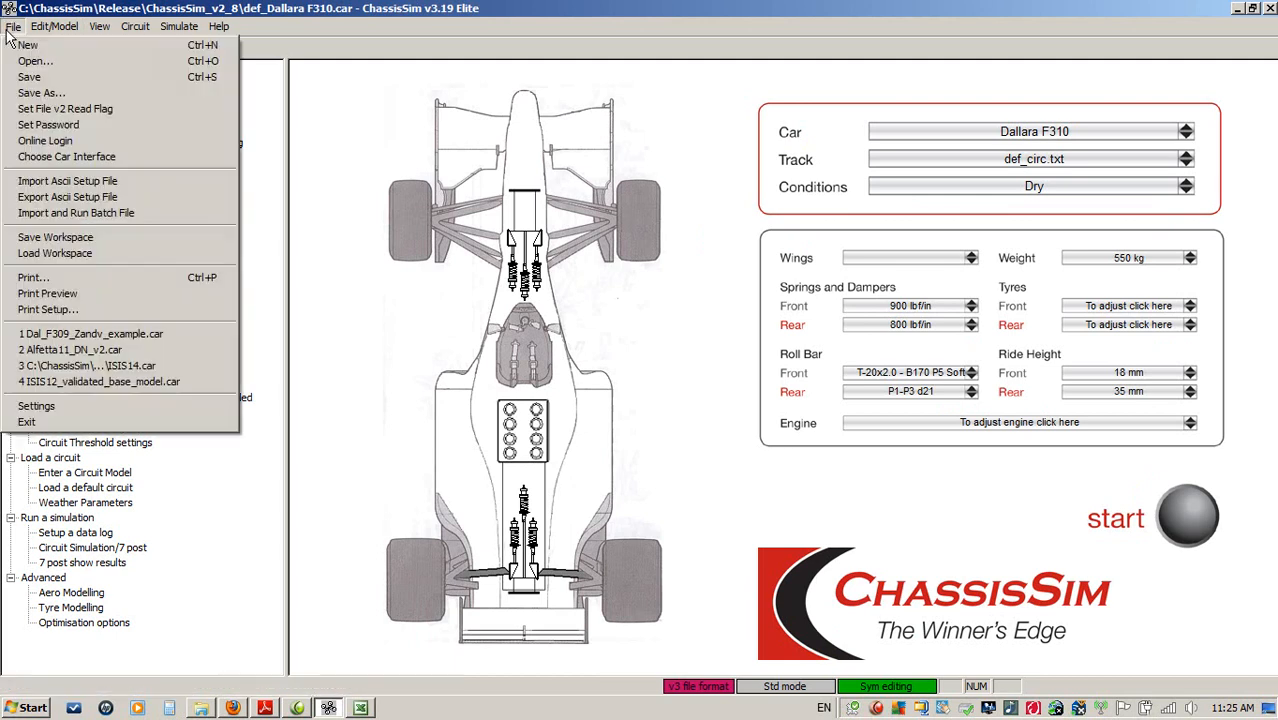
{"action": "left_click", "coordinate": [30, 93]}
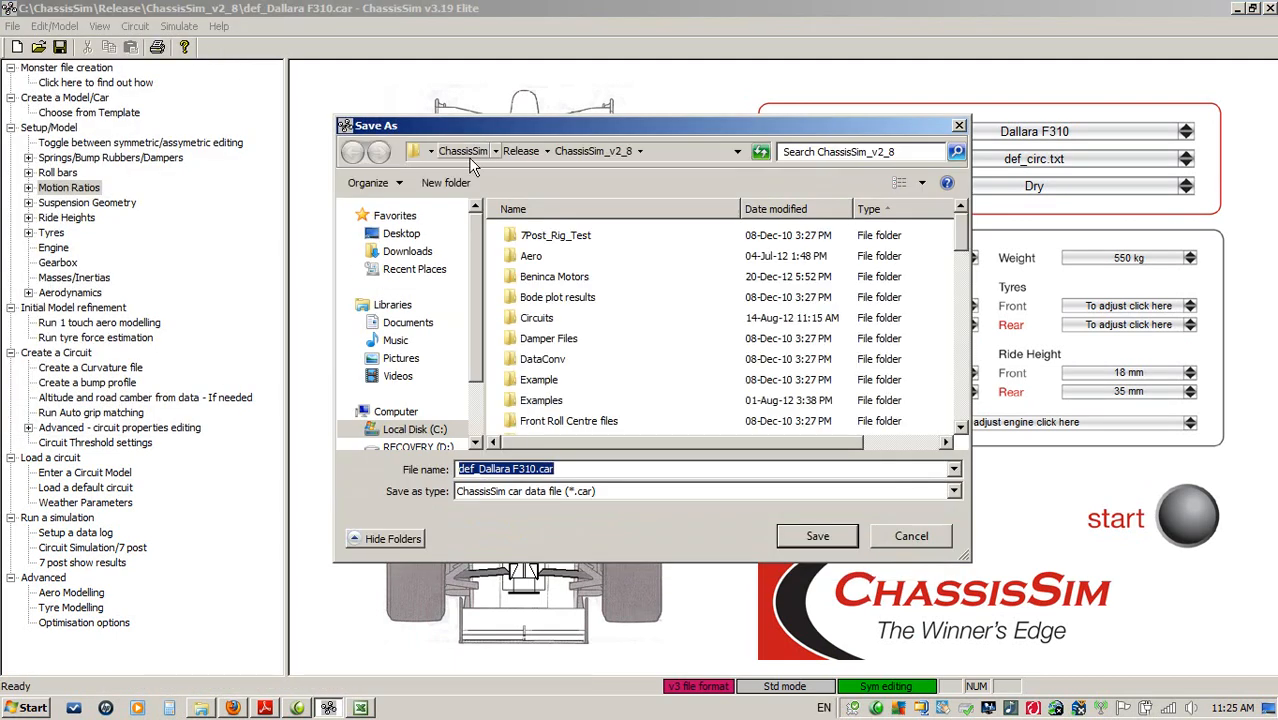
{"action": "left_click", "coordinate": [431, 151]}
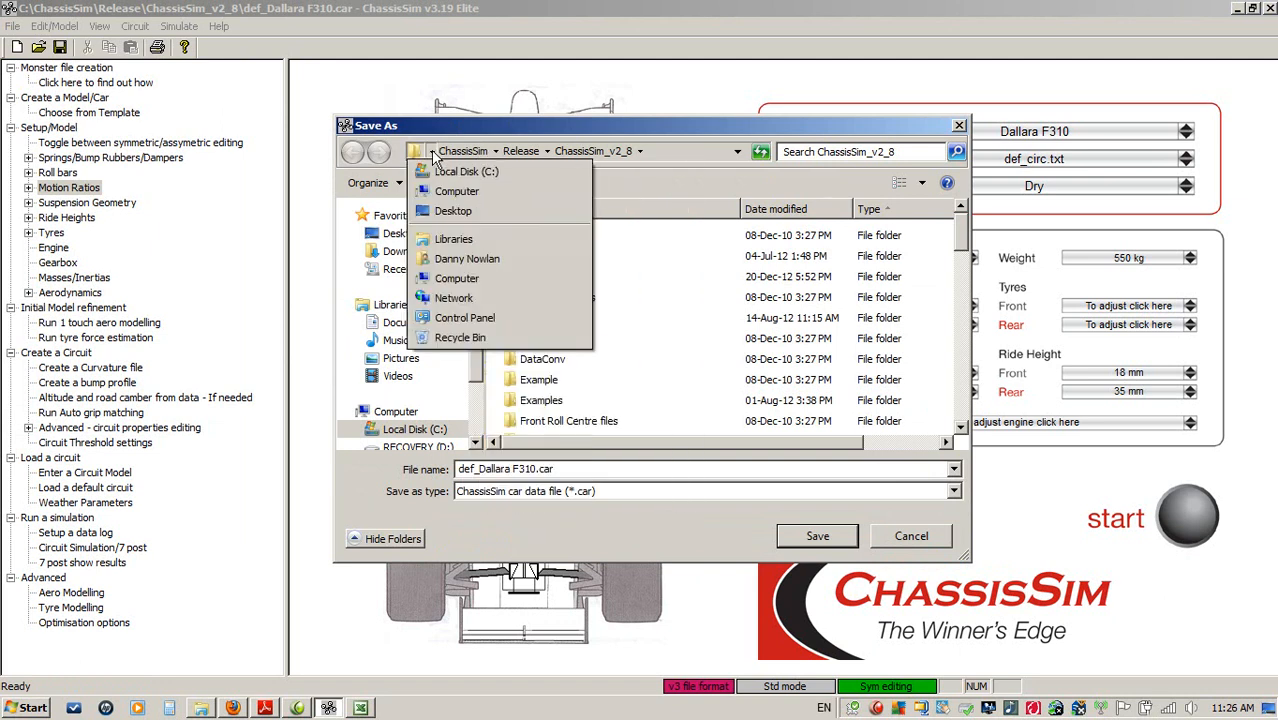
{"action": "left_click", "coordinate": [455, 171]}
{"action": "double_click", "coordinate": [612, 424]}
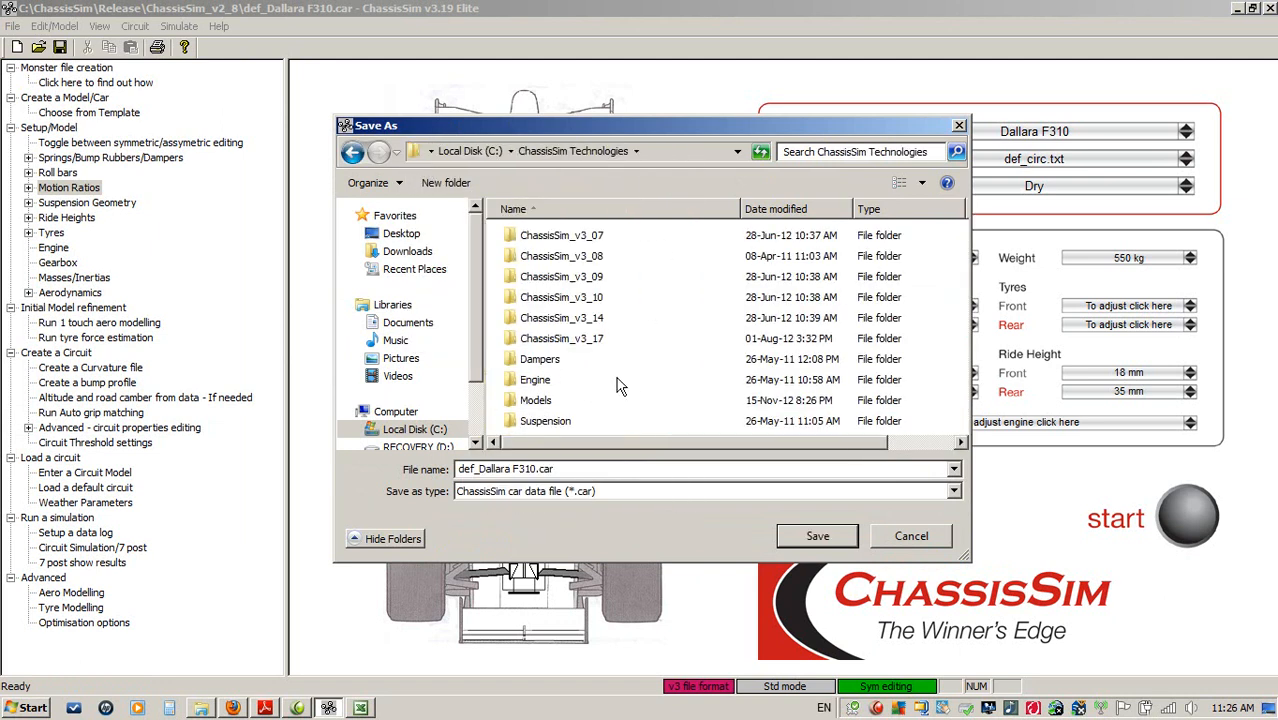
{"action": "double_click", "coordinate": [533, 400]}
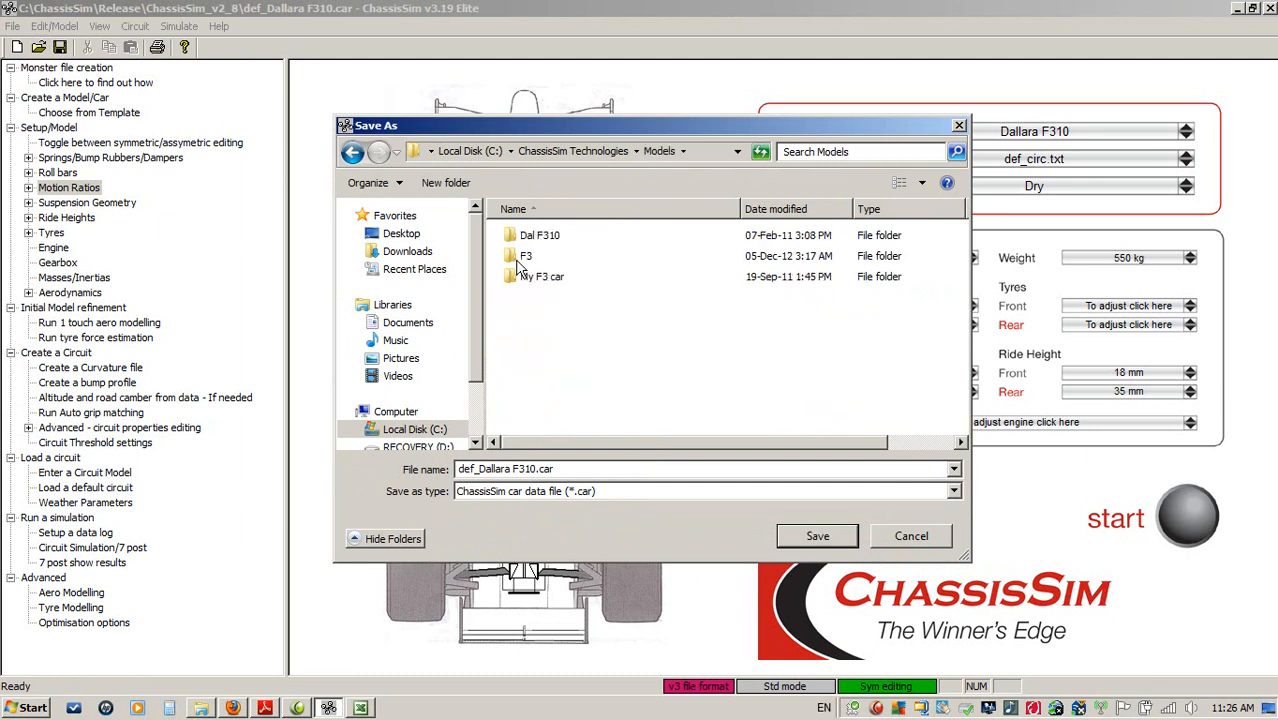
{"action": "double_click", "coordinate": [522, 258]}
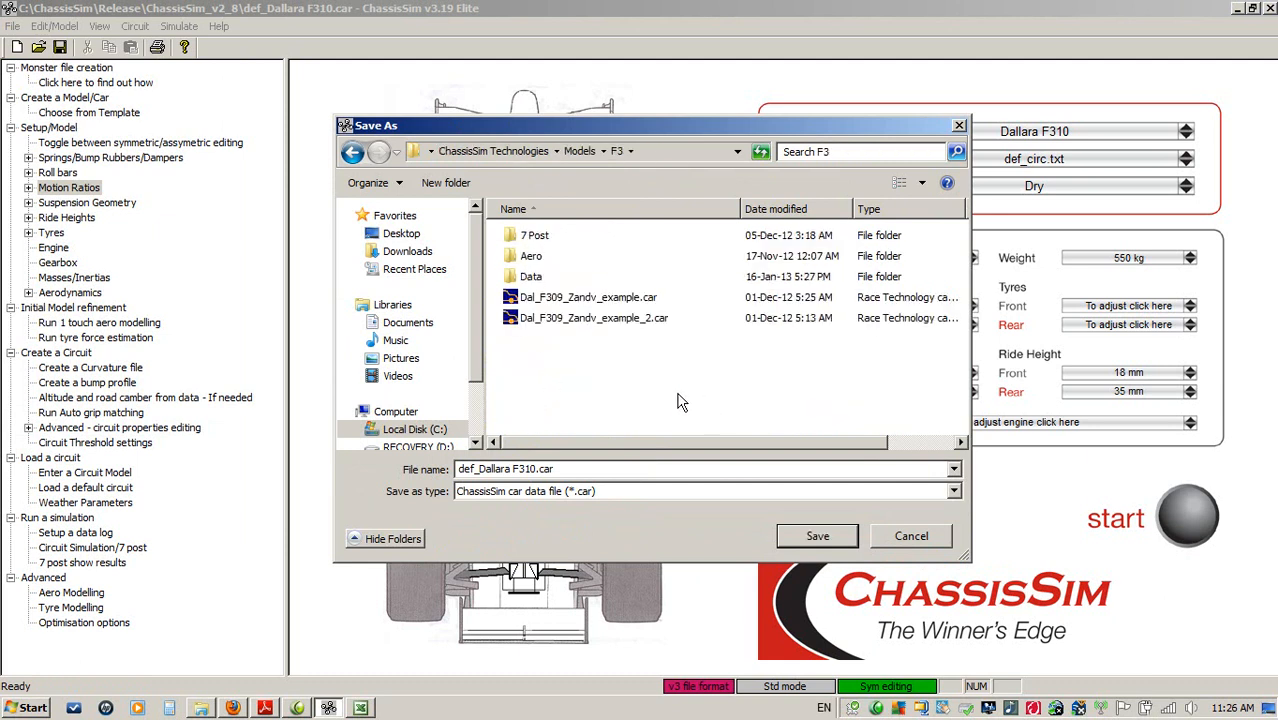
{"action": "left_click", "coordinate": [575, 319]}
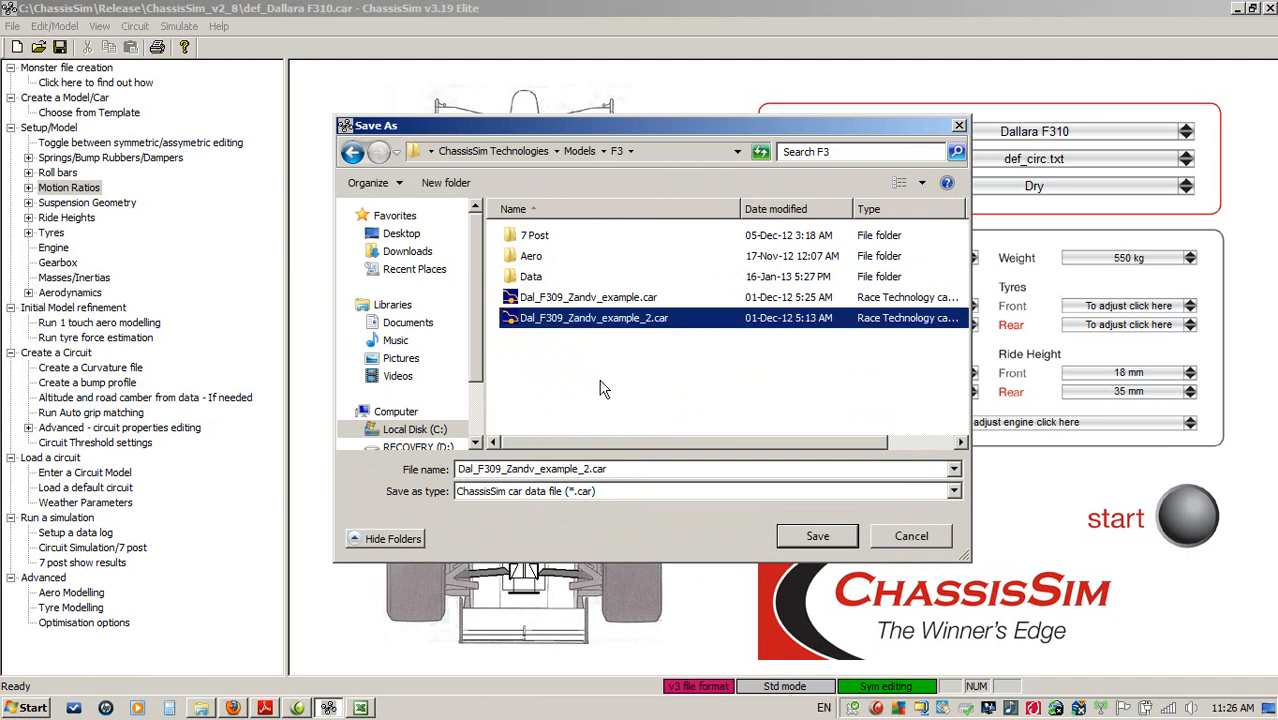
{"action": "left_click", "coordinate": [818, 540]}
{"action": "left_click", "coordinate": [690, 363]}
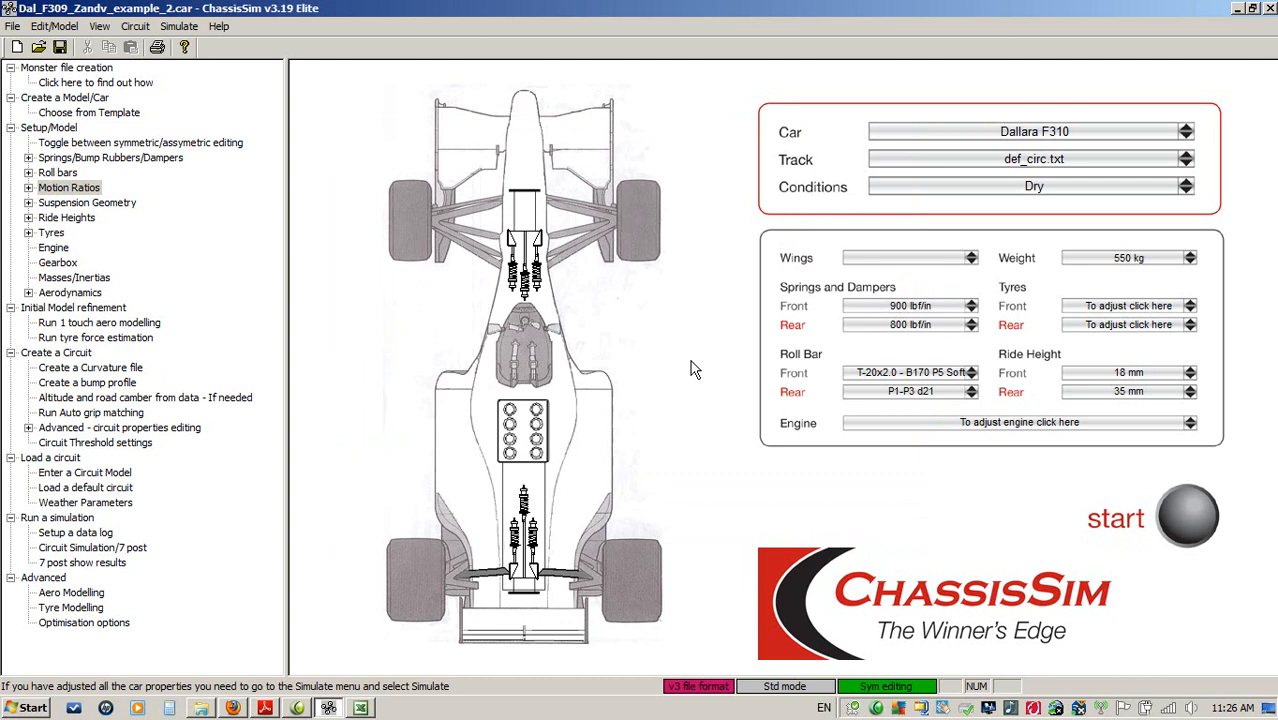
Step: Restore and resize the ChassisSim window and move the Excel window so both sit side by side
{"action": "left_click", "coordinate": [1251, 8]}
{"action": "left_click_drag", "start_coordinate": [818, 117], "coordinate": [705, 22]}
{"action": "left_click_drag", "start_coordinate": [946, 505], "coordinate": [640, 655]}
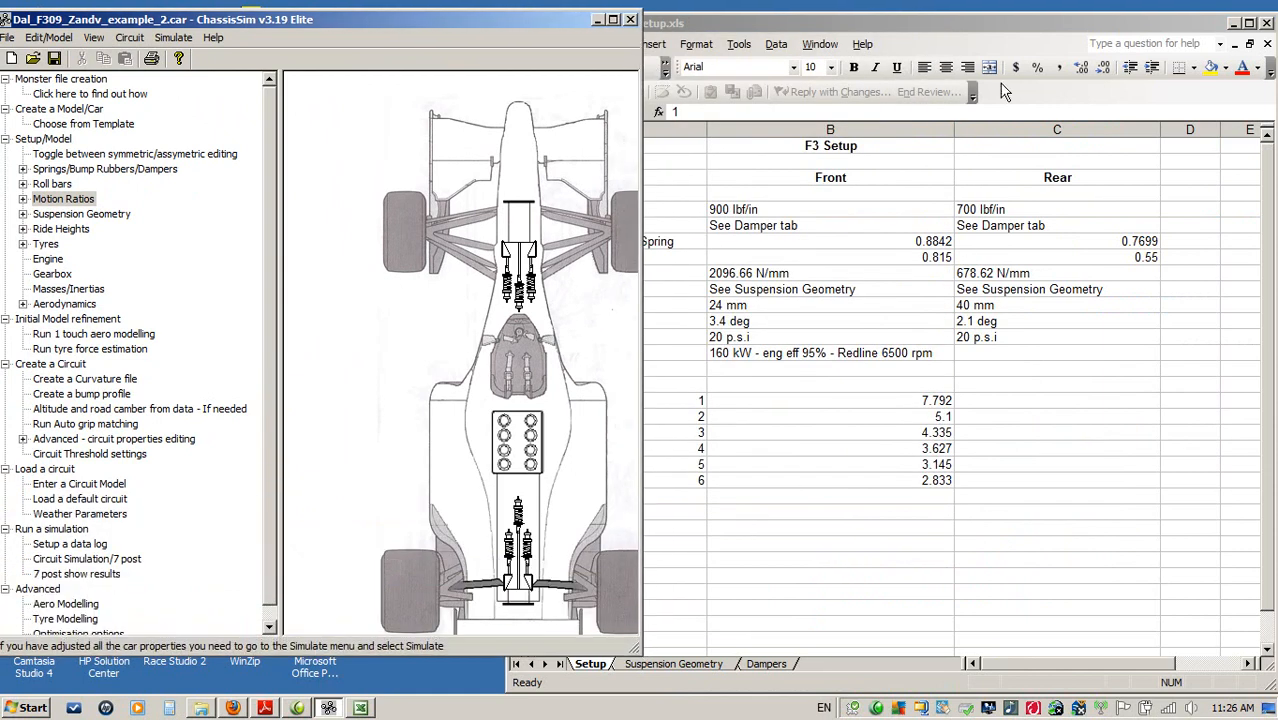
{"action": "double_click", "coordinate": [865, 24]}
{"action": "left_click_drag", "start_coordinate": [989, 30], "coordinate": [1035, 12]}
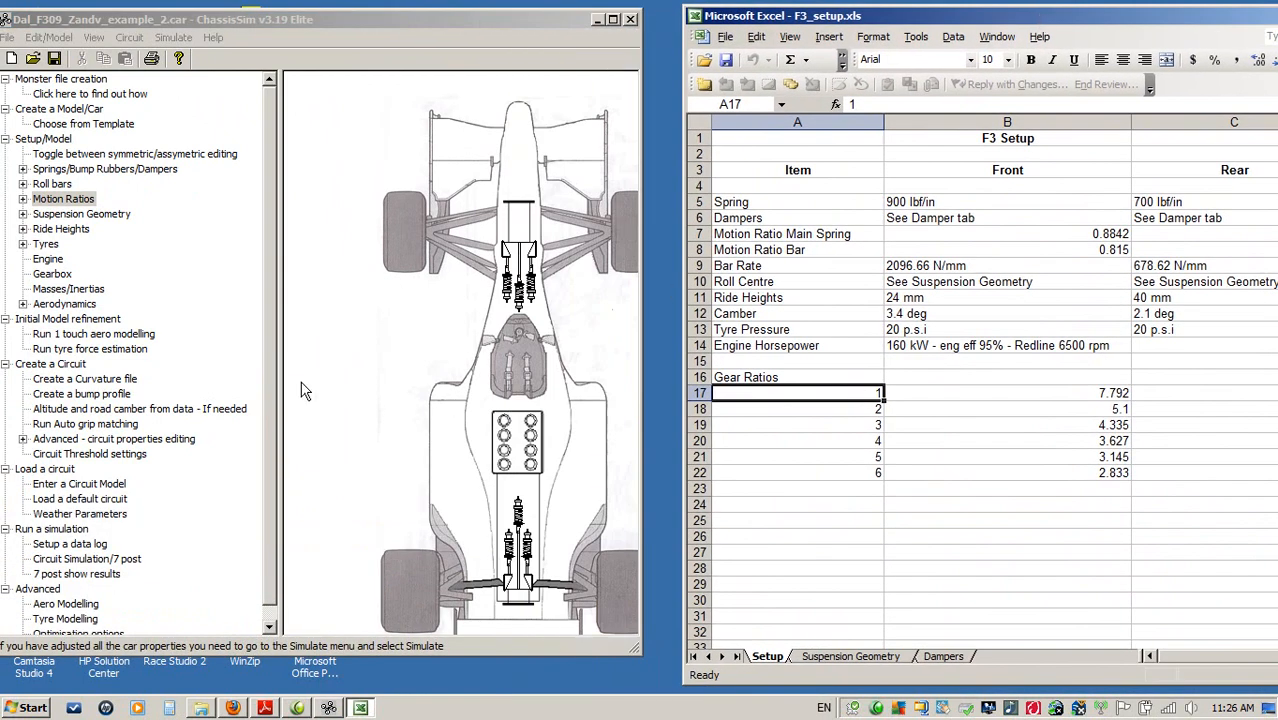
{"action": "left_click", "coordinate": [22, 169]}
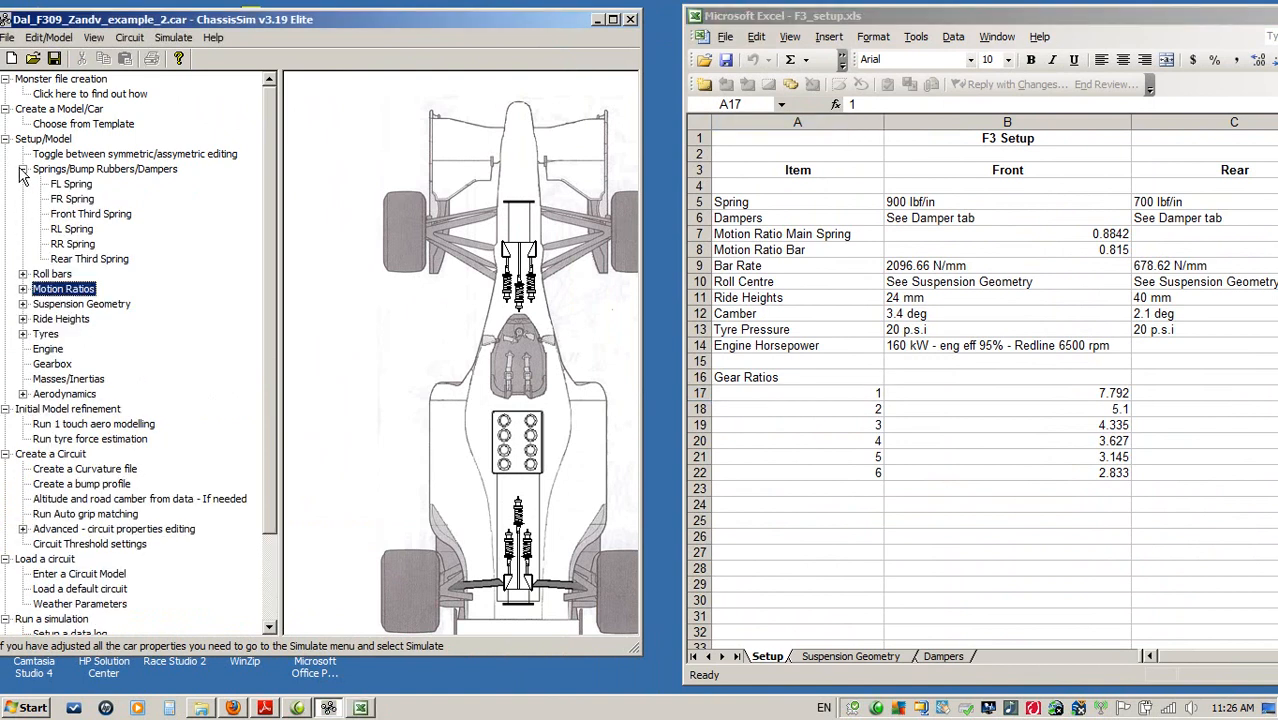
{"action": "left_click", "coordinate": [22, 169]}
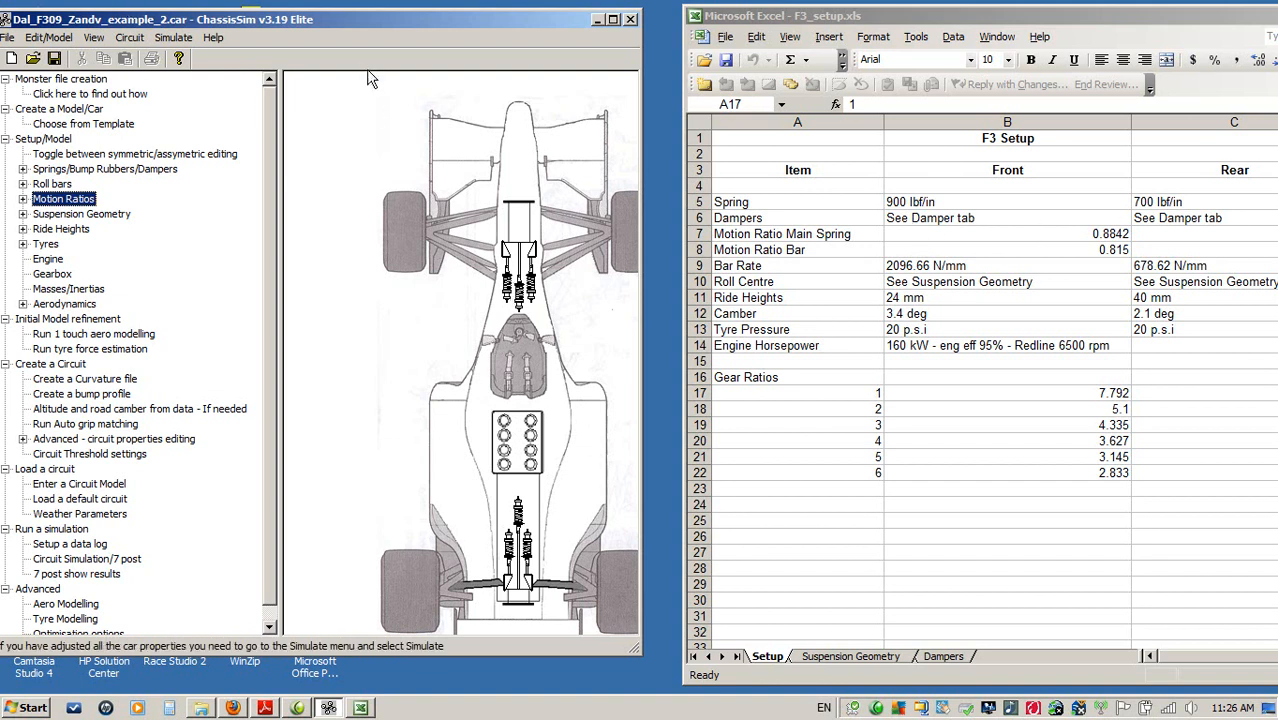
Step: Set the spring rate unit to pounds force per inch (lbf/in)
{"action": "left_click", "coordinate": [86, 45]}
{"action": "left_click", "coordinate": [119, 122]}
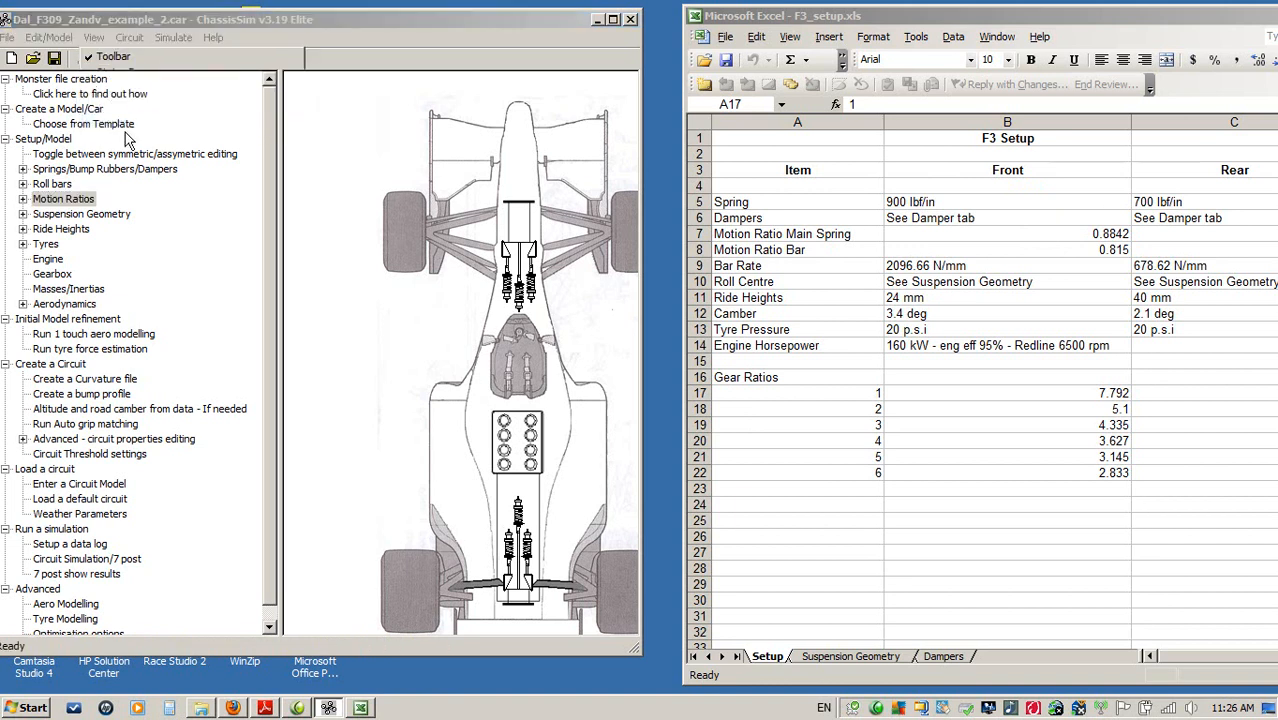
{"action": "left_click", "coordinate": [456, 185]}
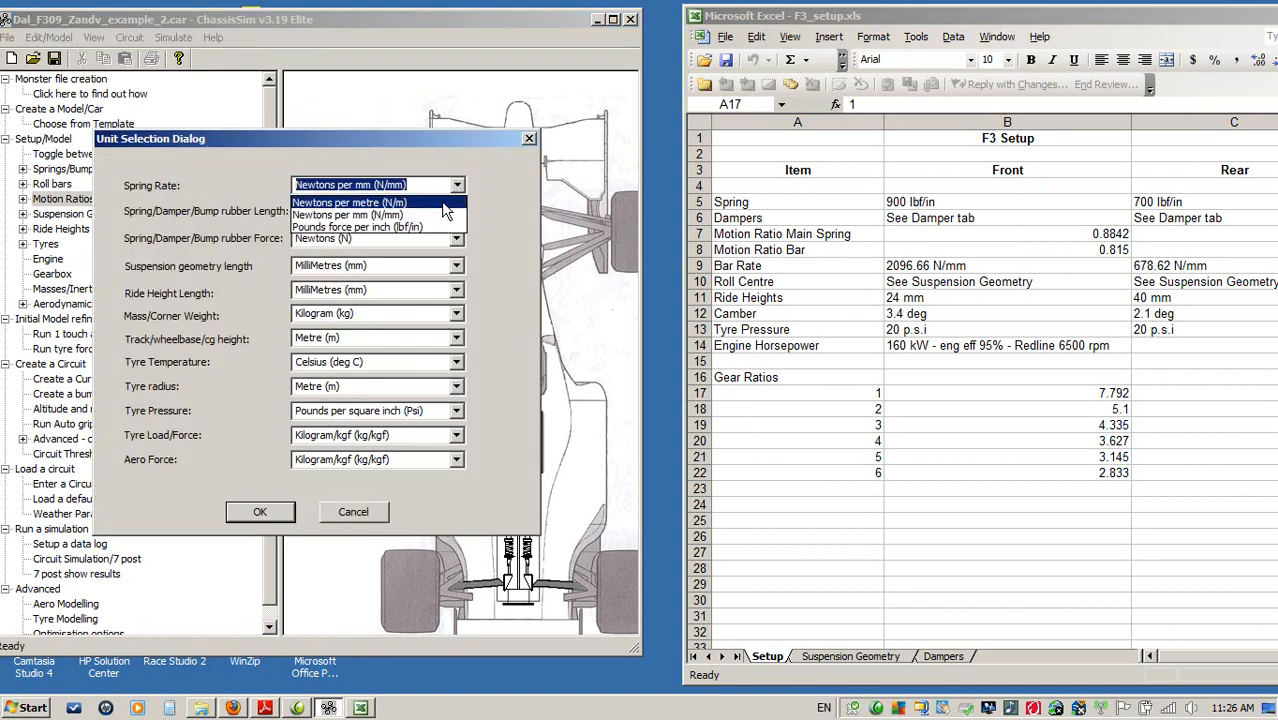
{"action": "left_click", "coordinate": [436, 227]}
{"action": "left_click", "coordinate": [272, 513]}
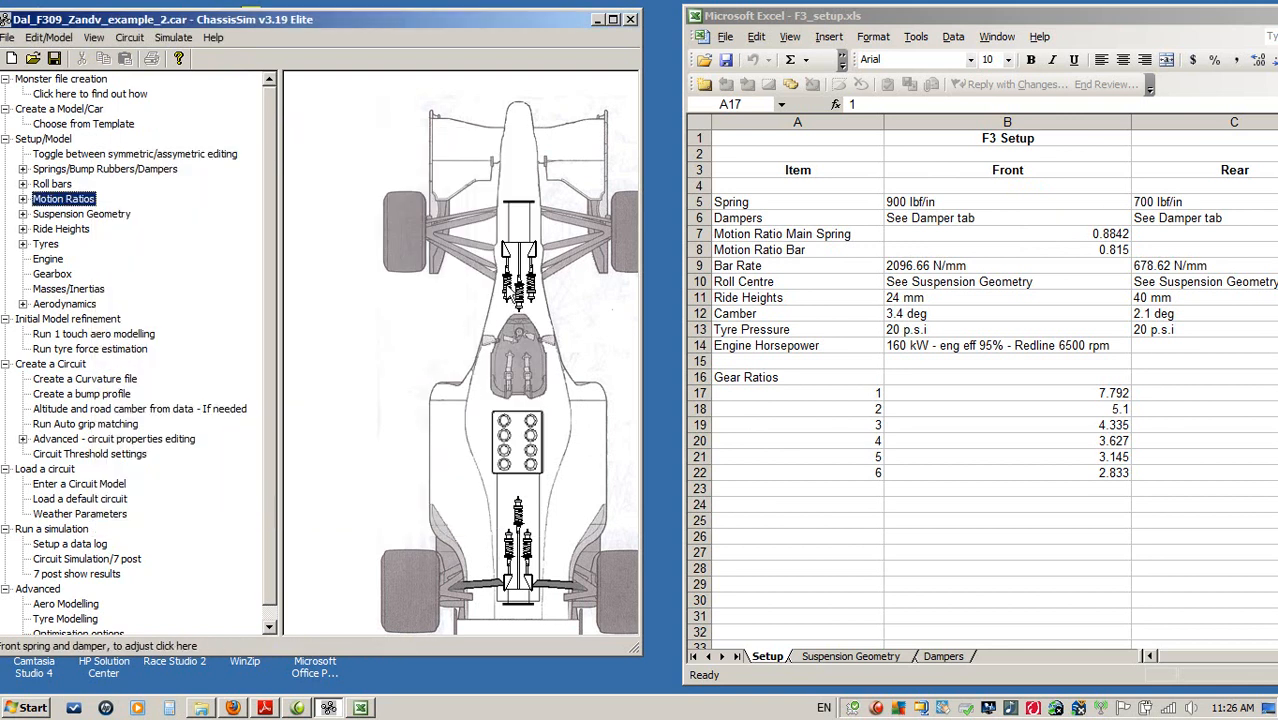
Step: Check the front spring rate and set the rear spring rate to 700 lbf/in
{"action": "left_click", "coordinate": [510, 291]}
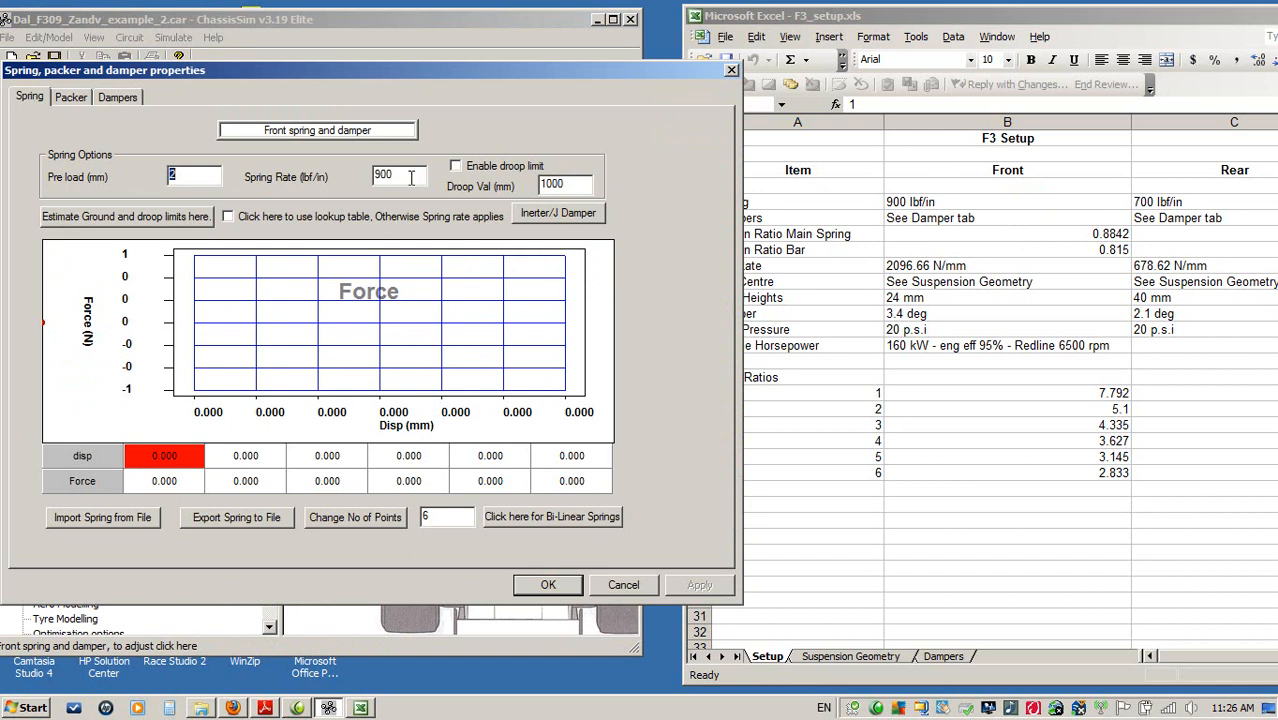
{"action": "left_click", "coordinate": [560, 584]}
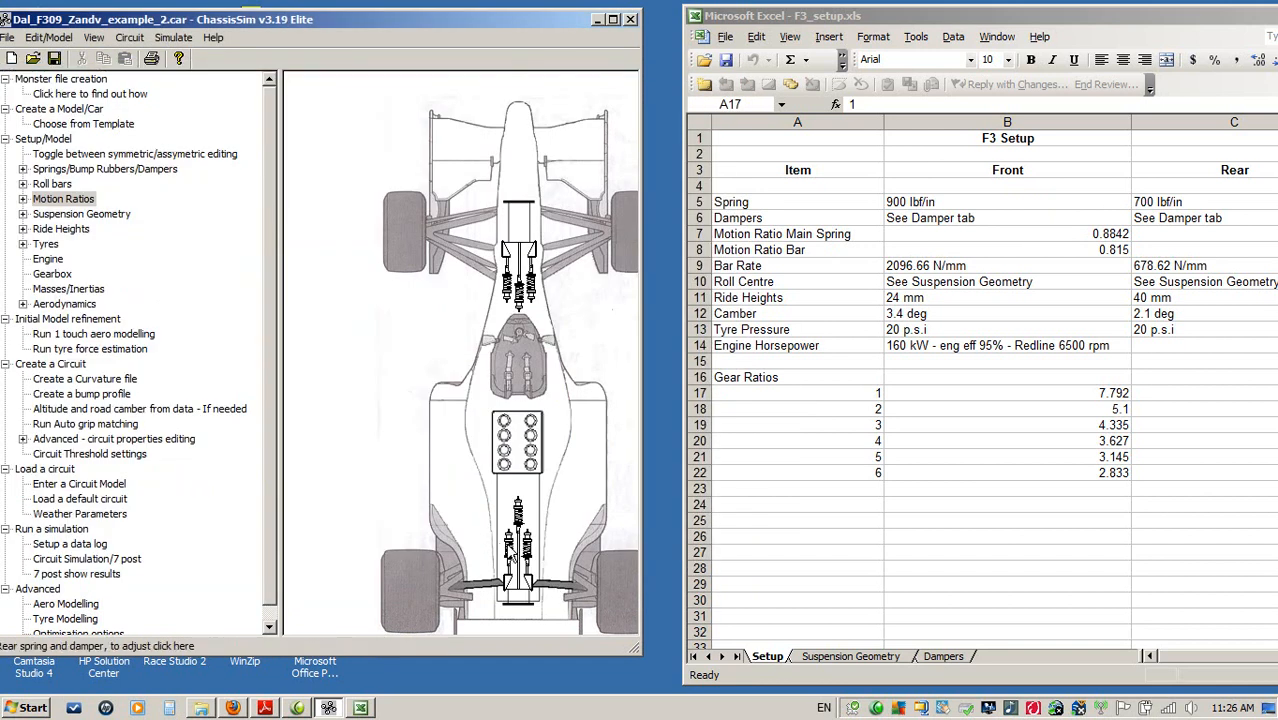
{"action": "left_click", "coordinate": [508, 545]}
{"action": "key", "text": "Tab"}
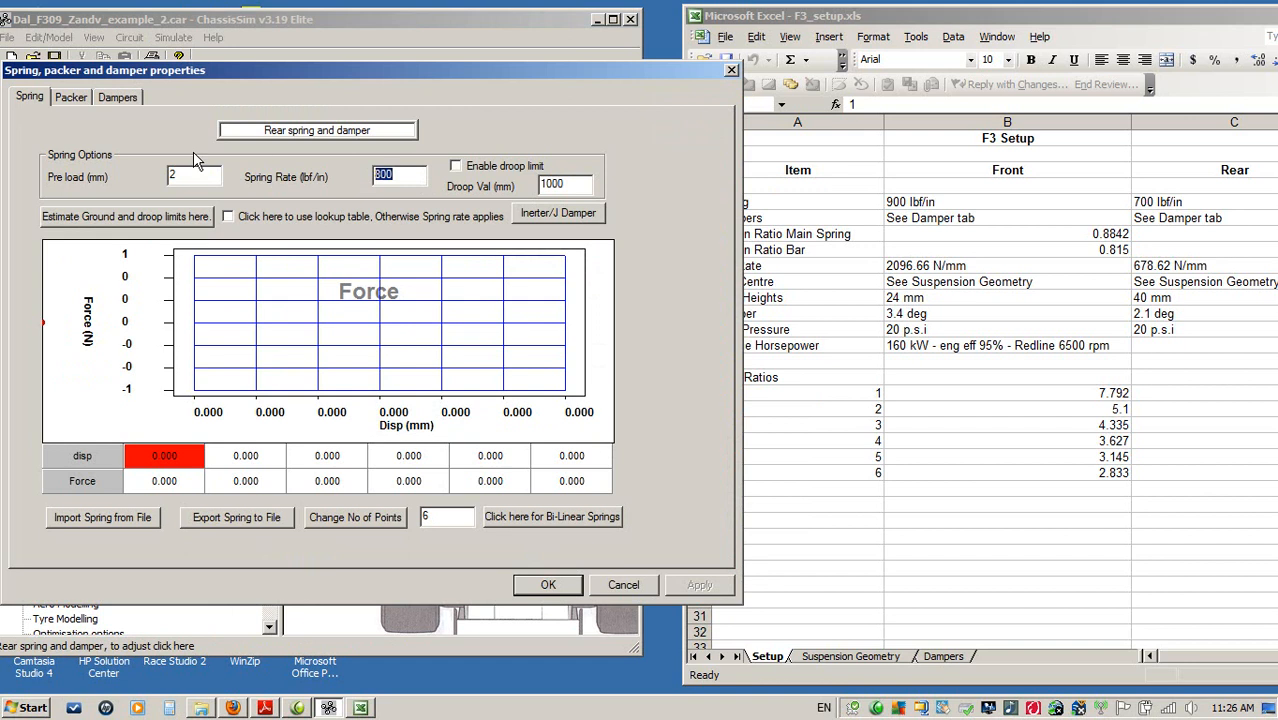
{"action": "type", "text": "700"}
{"action": "left_click", "coordinate": [548, 585]}
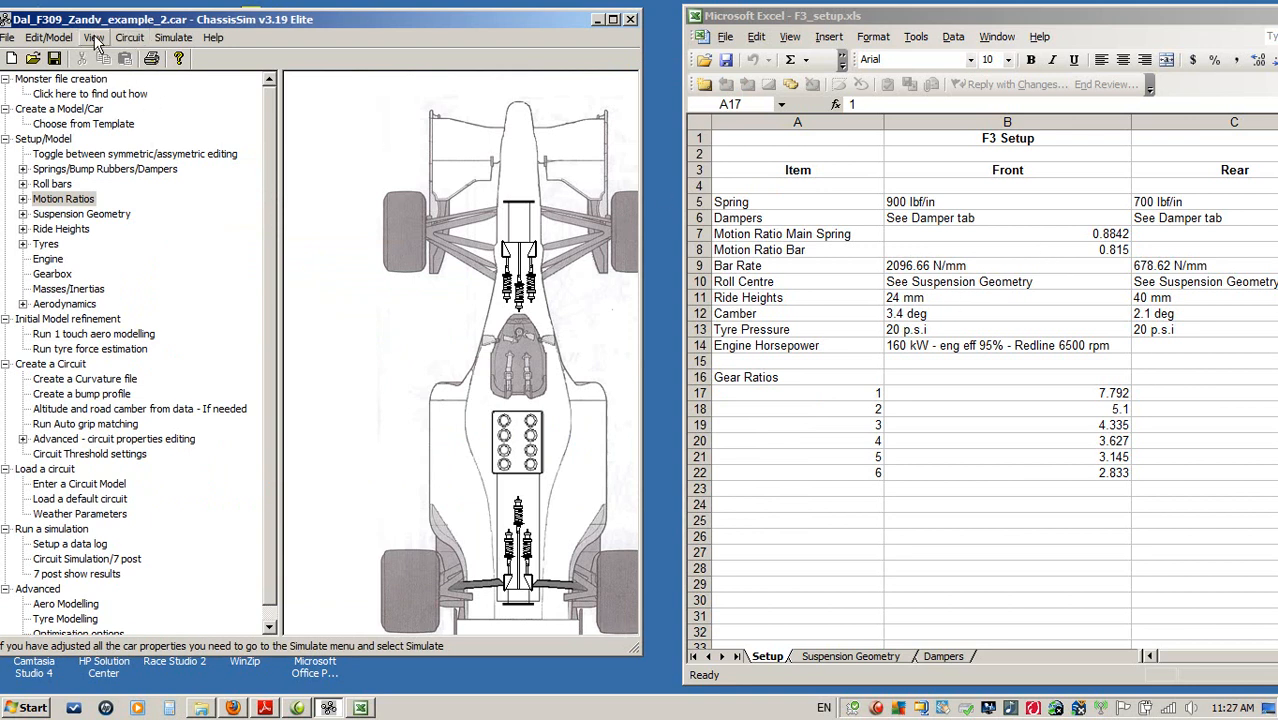
Step: Look up the front bar rate in the Excel setup sheet and switch the ChassisSim spring rate unit to newtons per mm (N/mm)
{"action": "left_click", "coordinate": [1040, 268]}
{"action": "left_click", "coordinate": [1032, 270]}
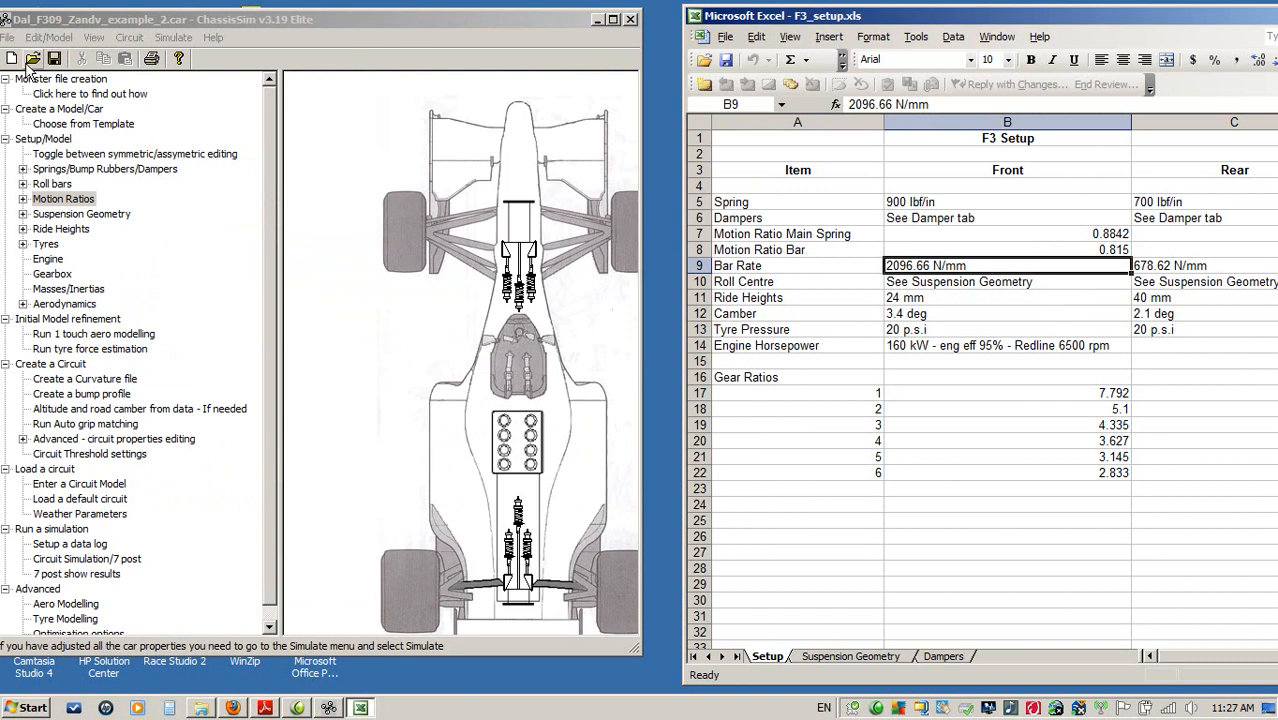
{"action": "left_click", "coordinate": [135, 24]}
{"action": "left_click", "coordinate": [91, 38]}
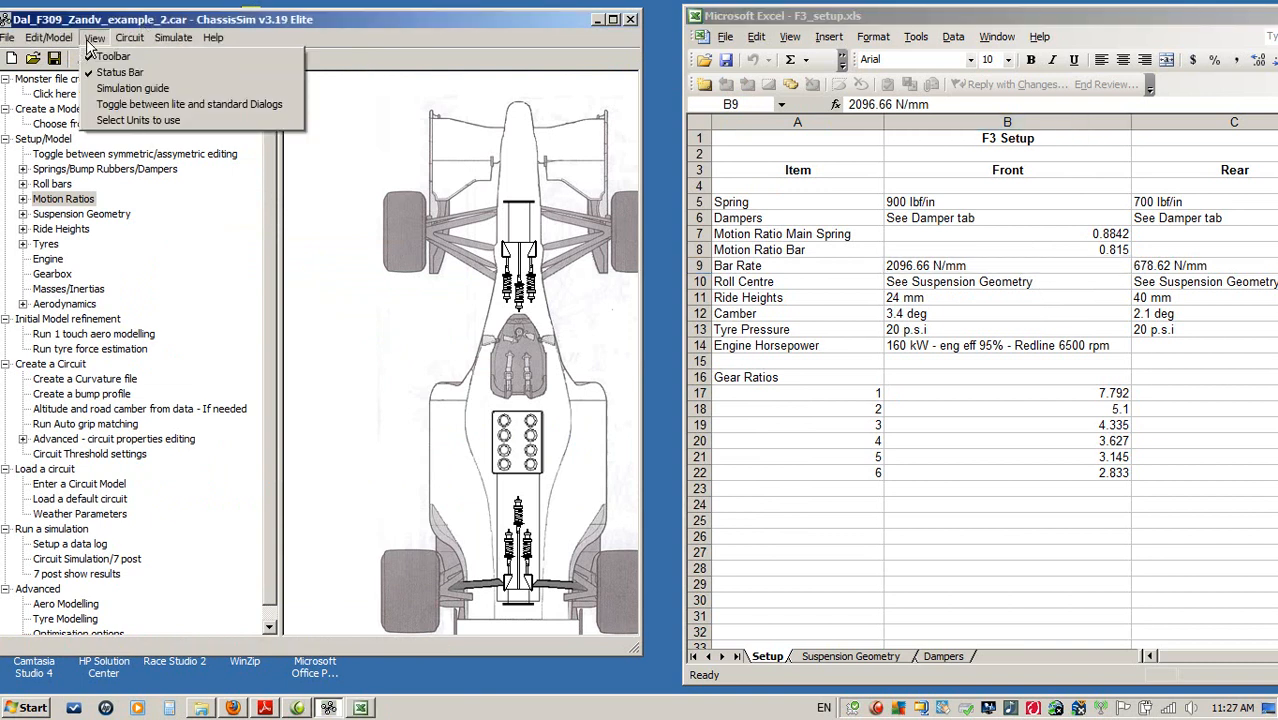
{"action": "left_click", "coordinate": [118, 122]}
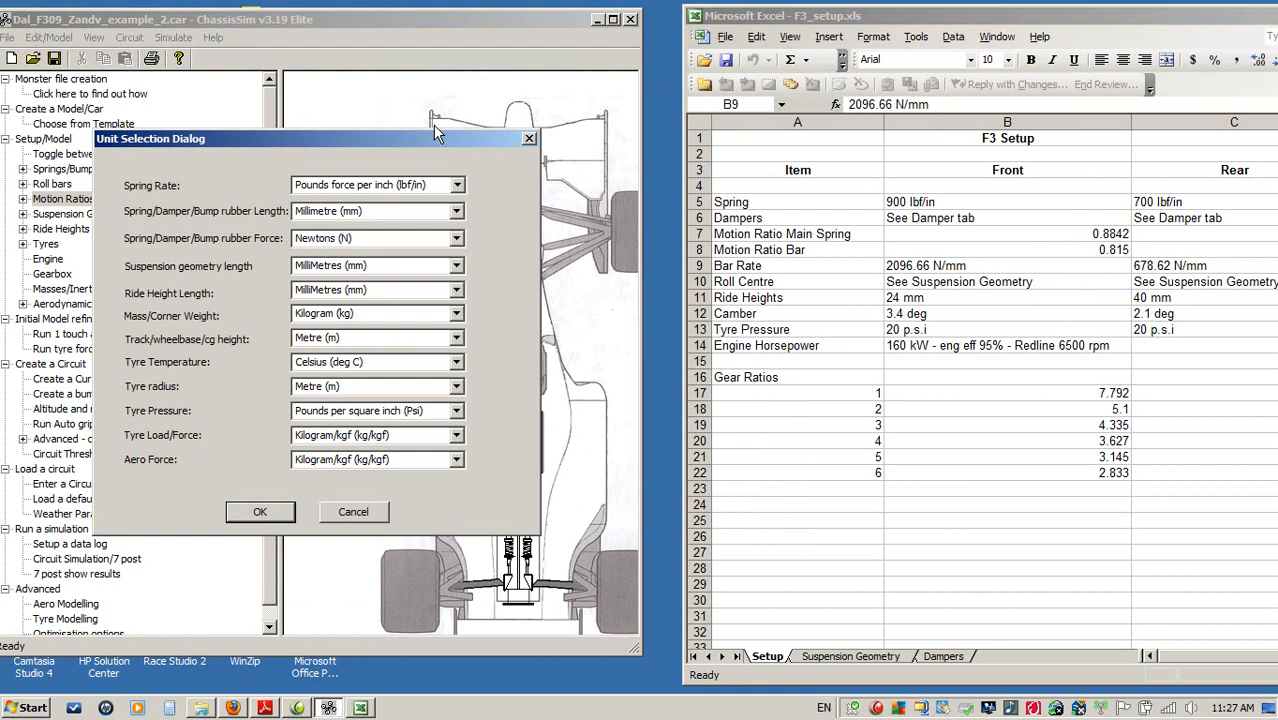
{"action": "left_click", "coordinate": [456, 186]}
{"action": "left_click", "coordinate": [445, 215]}
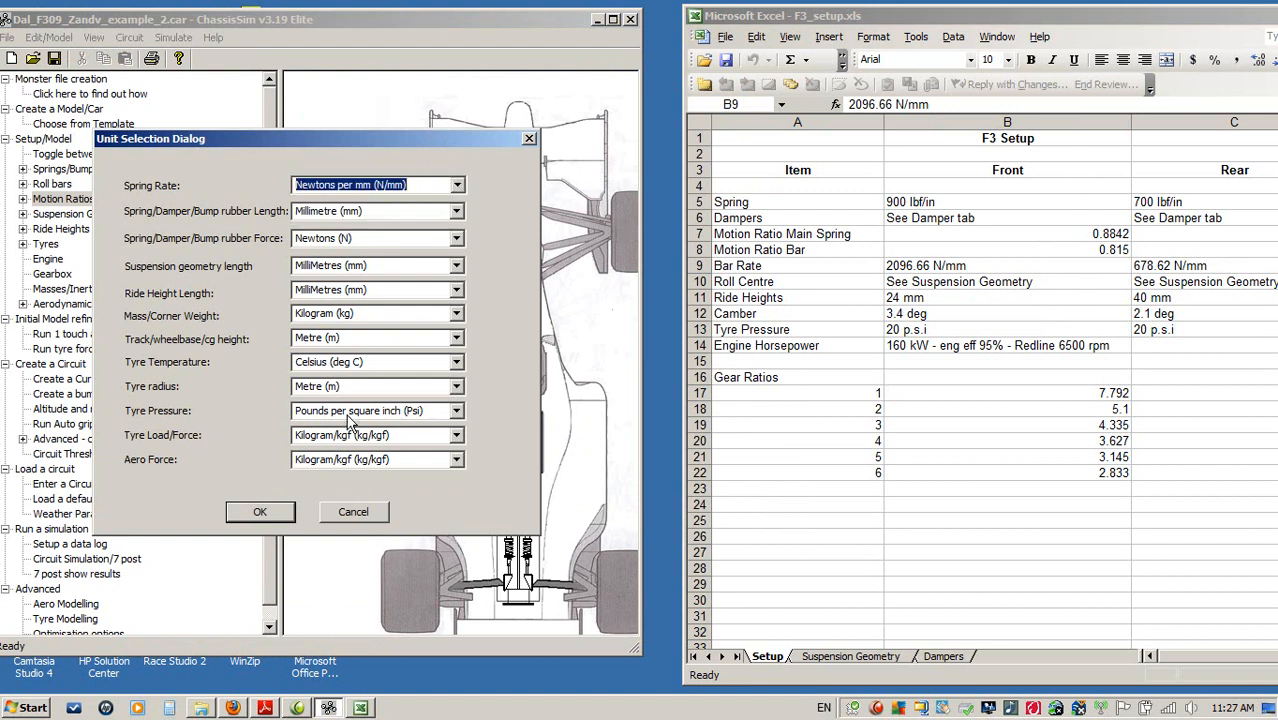
{"action": "left_click", "coordinate": [265, 512]}
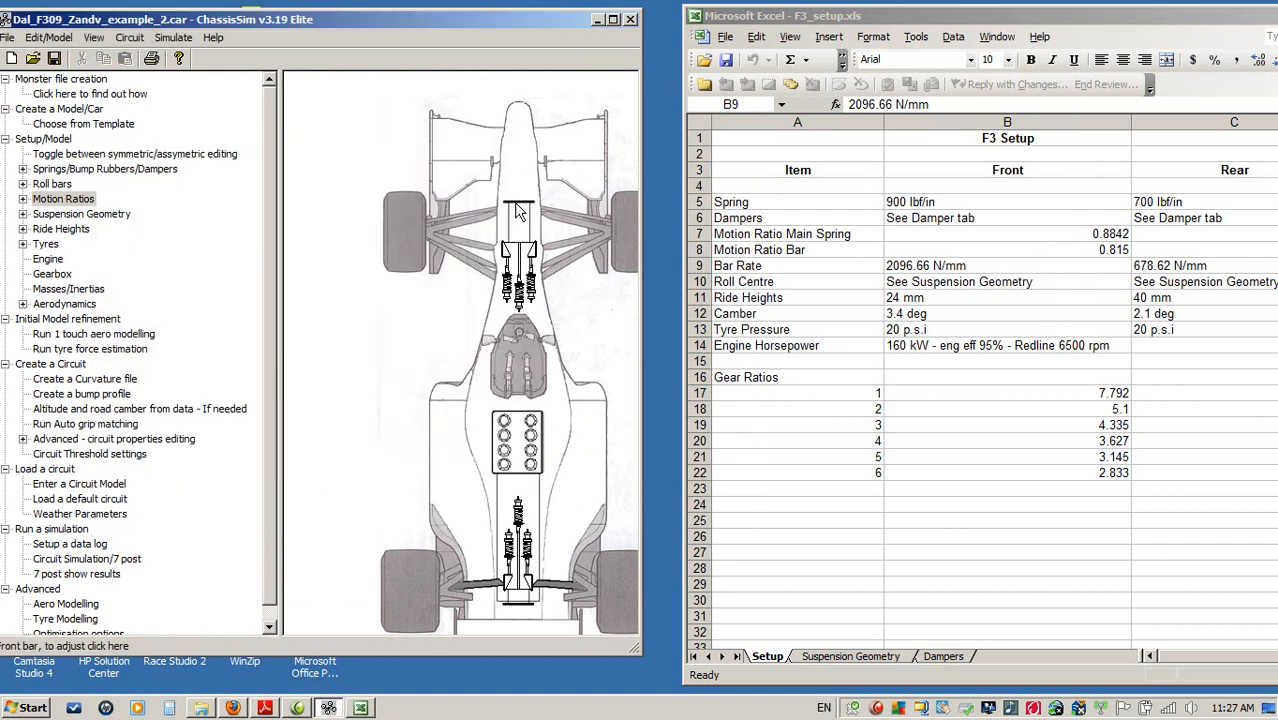
Step: Set the front roll bar rate to 2096.6 N/mm
{"action": "left_click", "coordinate": [517, 204]}
{"action": "left_click_drag", "start_coordinate": [314, 318], "coordinate": [240, 312]}
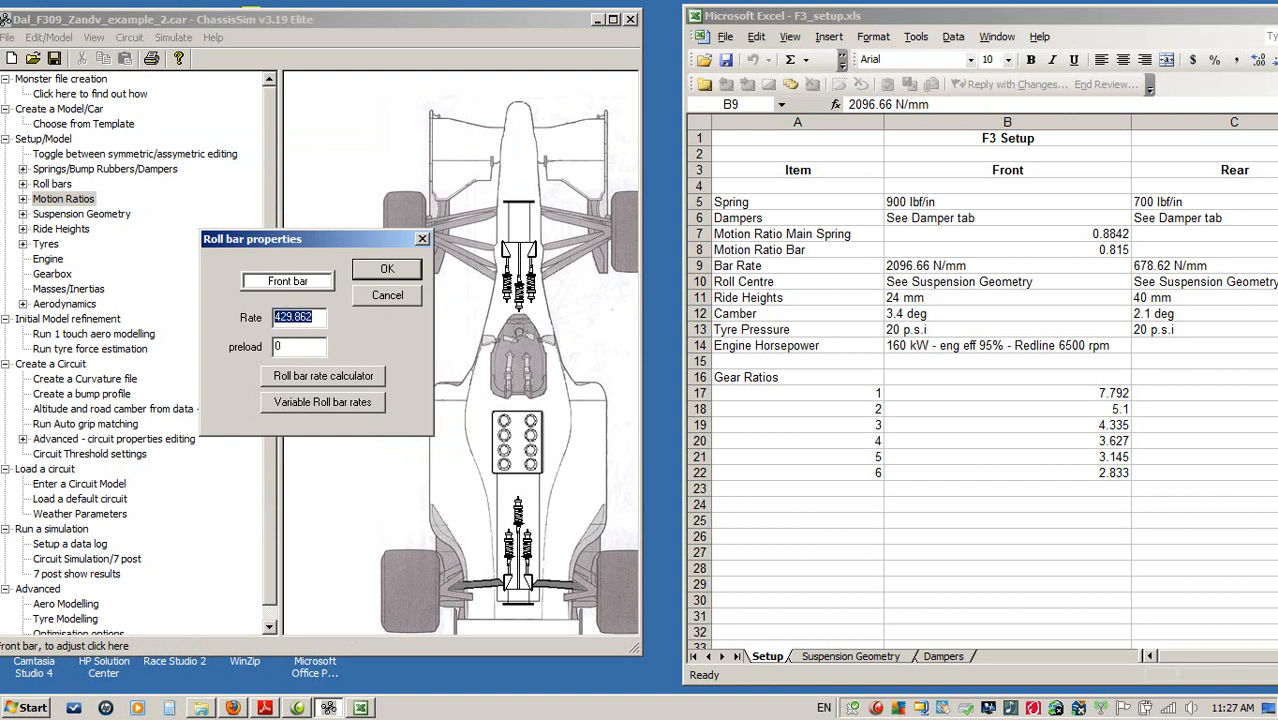
{"action": "type", "text": "20966"}
{"action": "key", "text": "BackSpace"}
{"action": "key", "text": "BackSpace"}
{"action": "type", "text": "6.6"}
{"action": "left_click", "coordinate": [387, 269]}
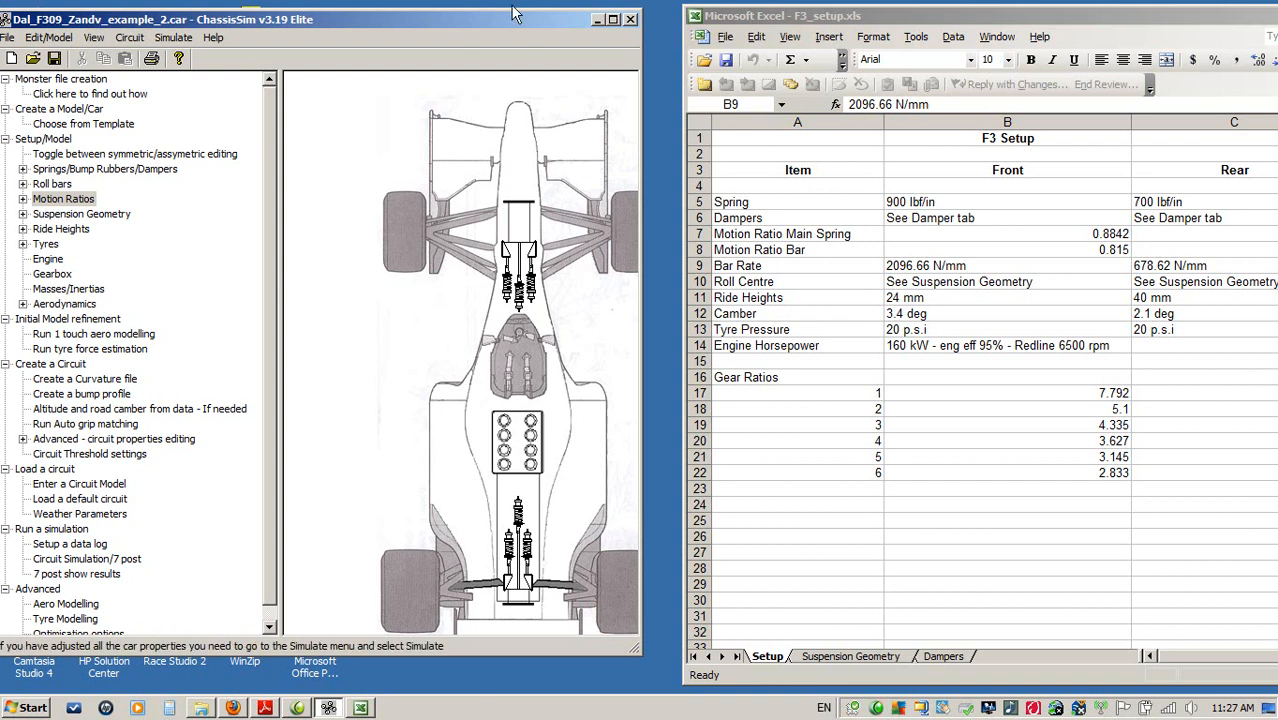
Step: Maximize the ChassisSim window and bring up the F3 model folder in Windows Explorer
{"action": "left_click", "coordinate": [613, 19]}
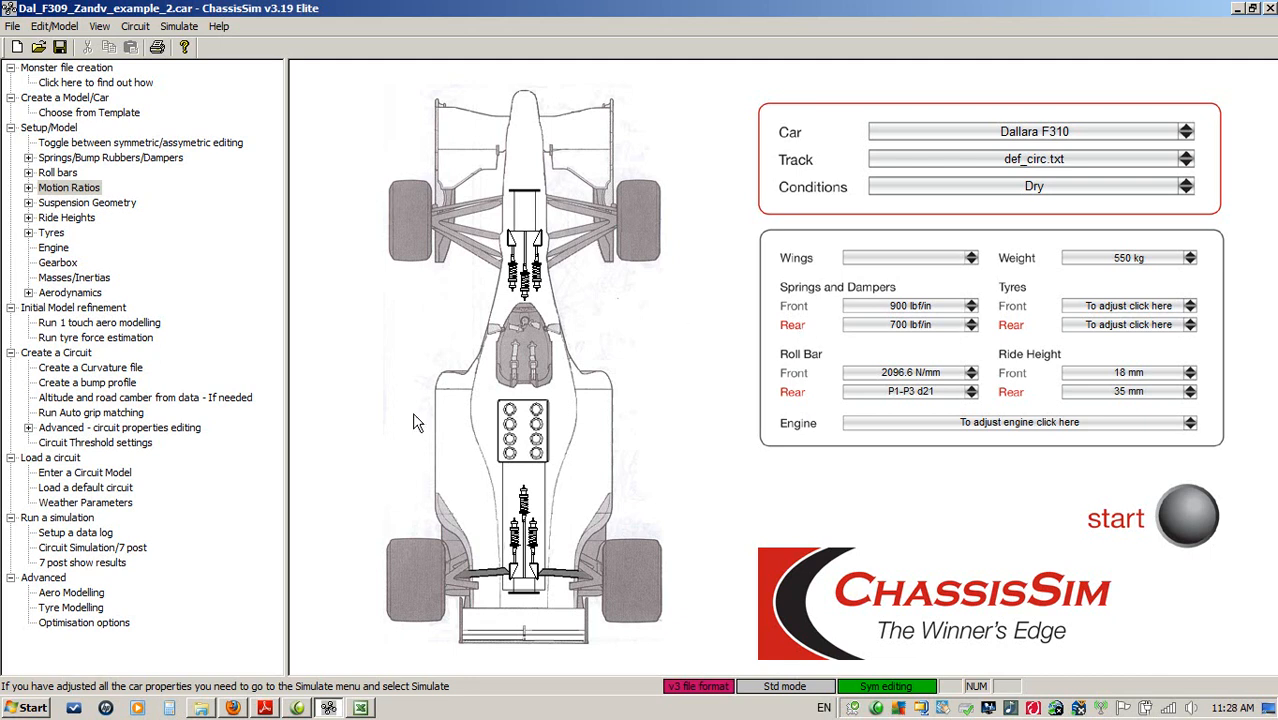
{"action": "left_click", "coordinate": [201, 708]}
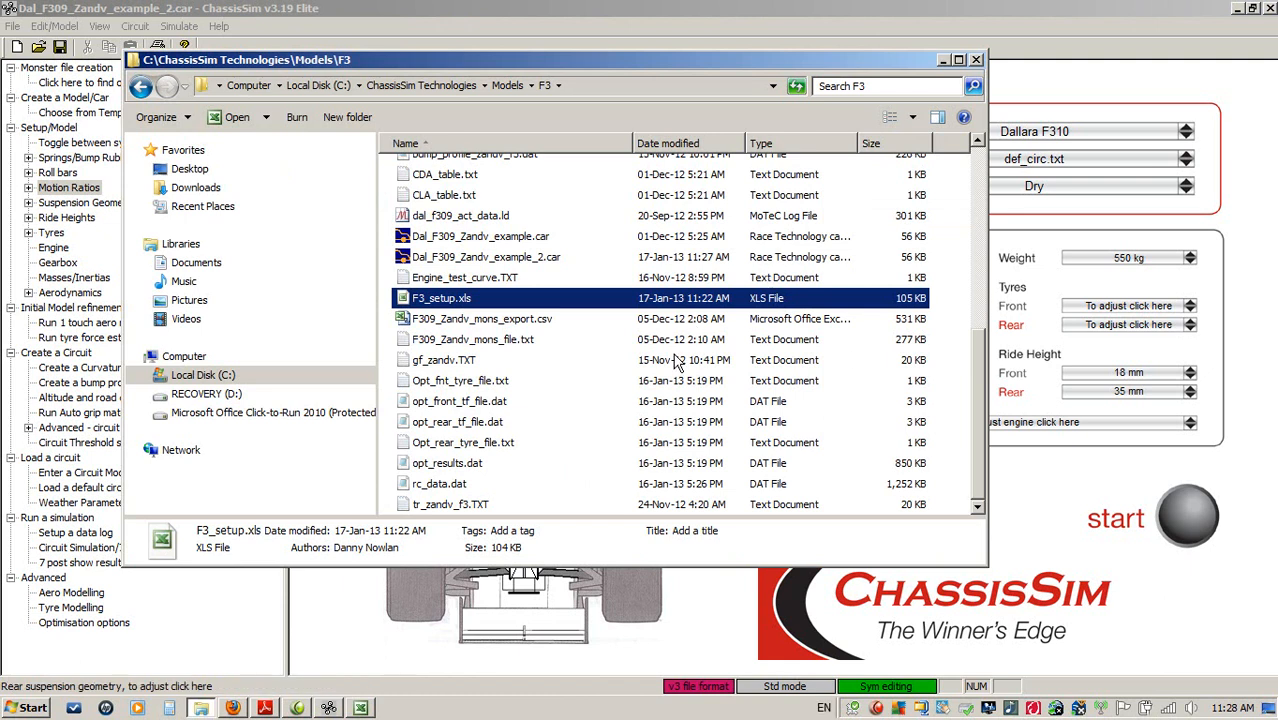
Step: Open F309_Zandv_mons_file.txt from the F3 folder, widen its window to examine all the data columns, and put both windows away
{"action": "left_click", "coordinate": [452, 342]}
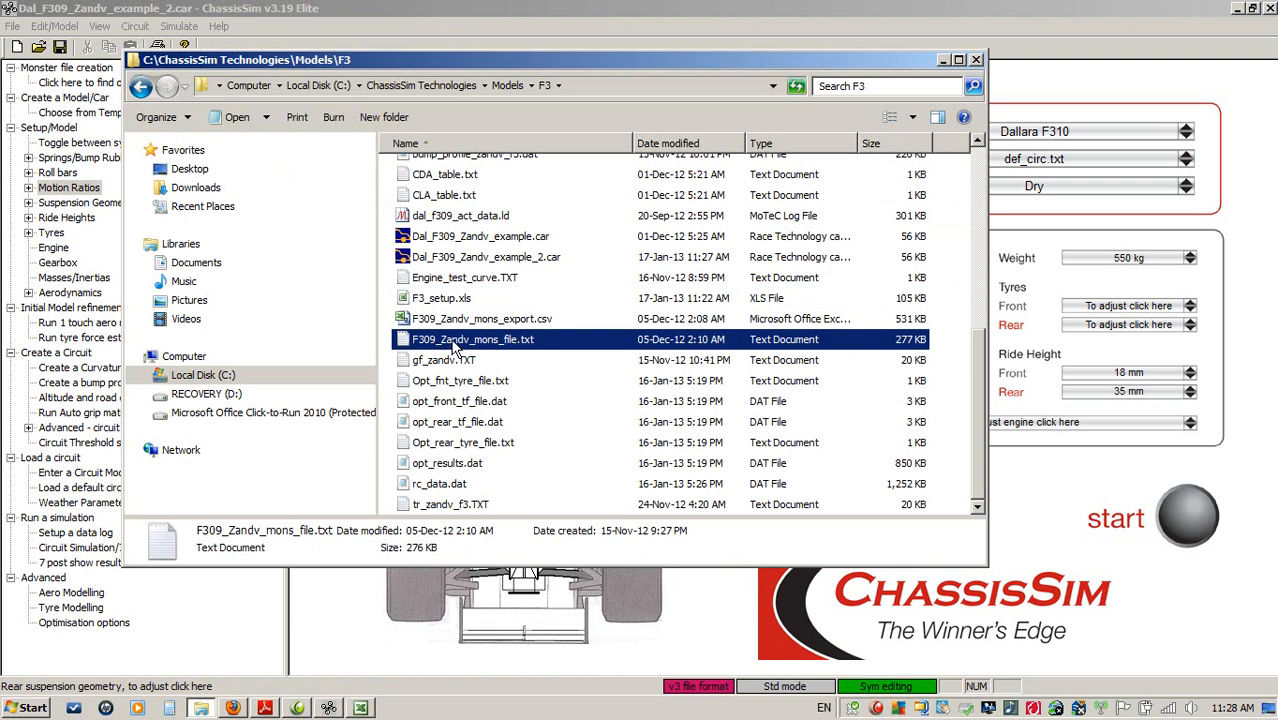
{"action": "double_click", "coordinate": [455, 343]}
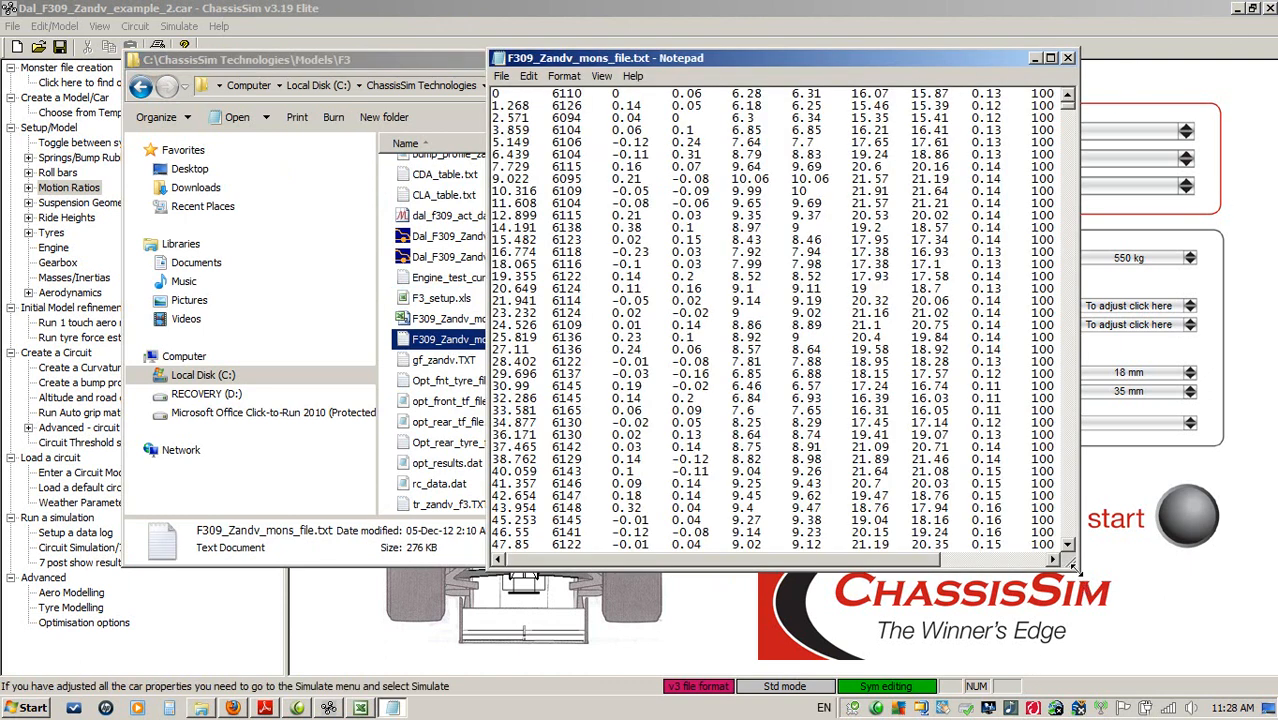
{"action": "left_click_drag", "start_coordinate": [1073, 567], "coordinate": [1257, 574]}
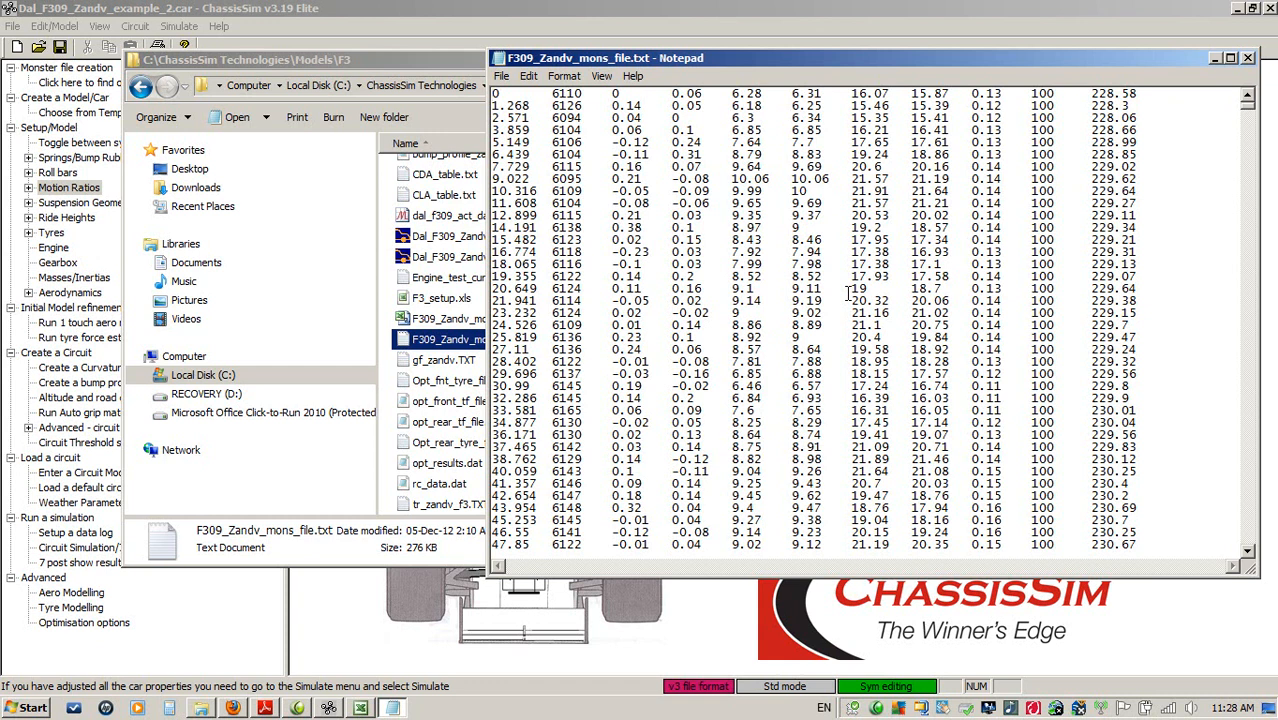
{"action": "left_click", "coordinate": [1247, 58]}
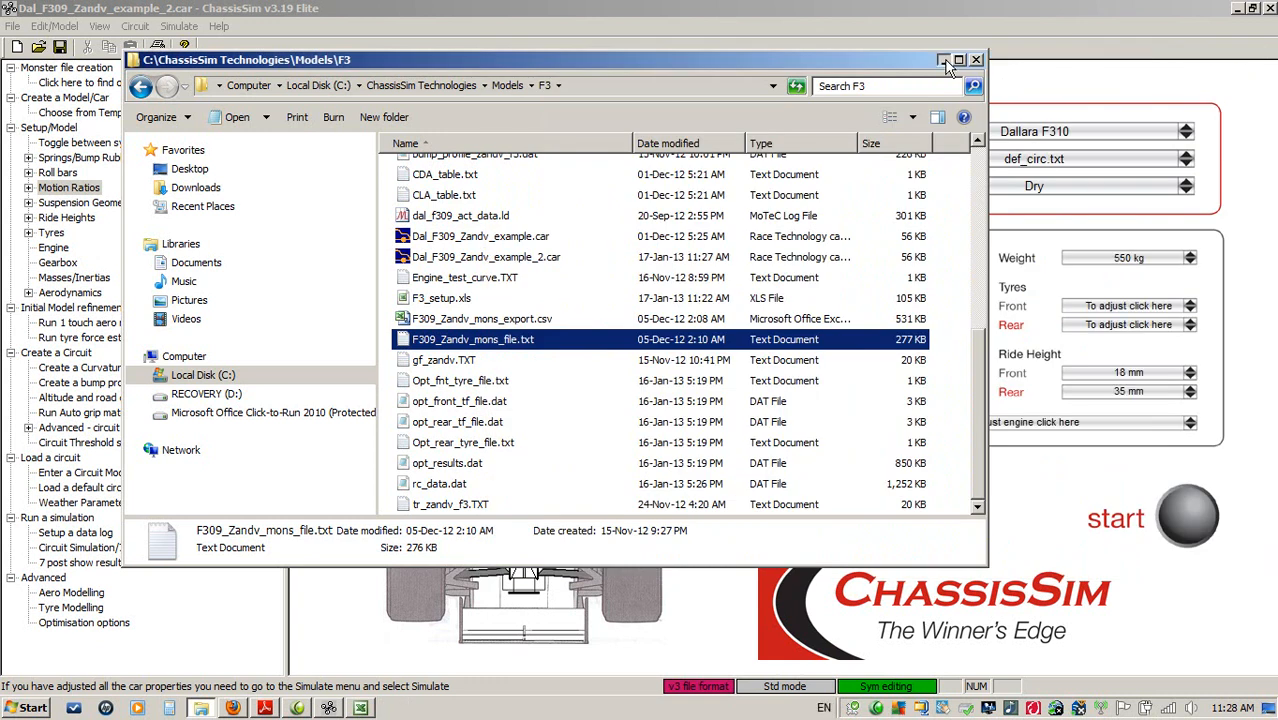
{"action": "left_click", "coordinate": [944, 61]}
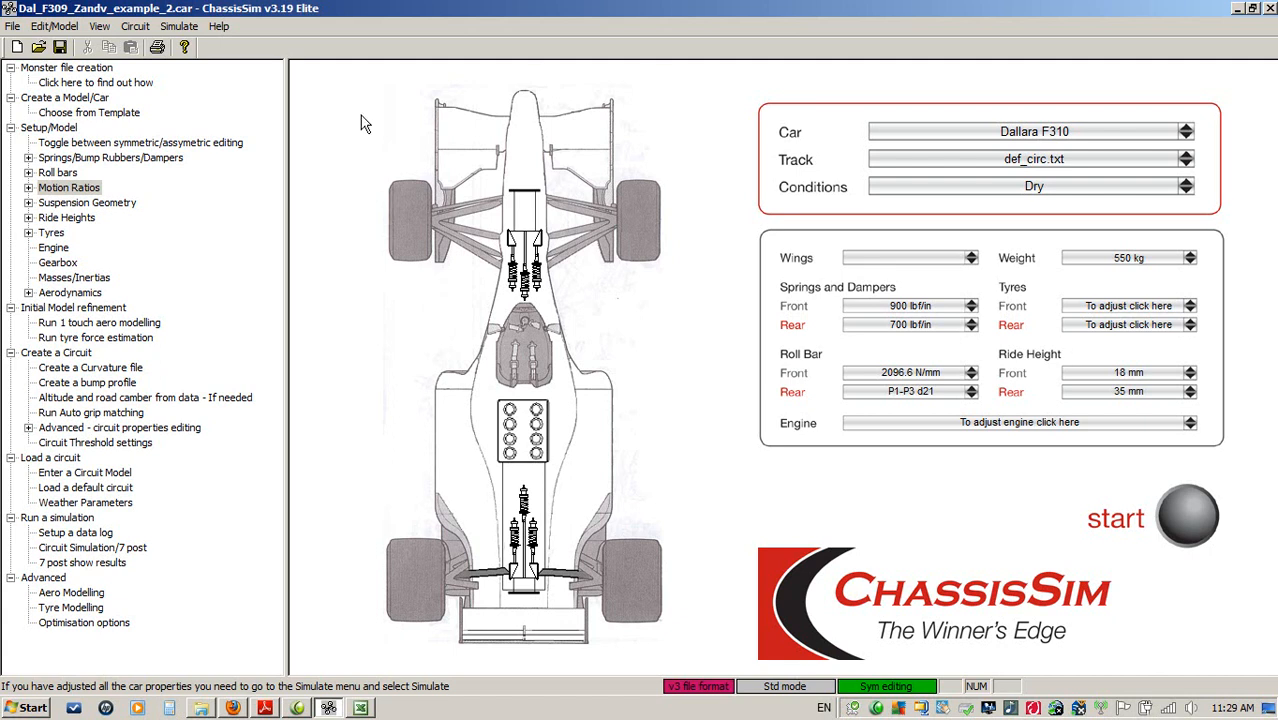
Step: Start the 1 touch aero modelling setup and import F309_Zandv_mons_file.txt as its monster file
{"action": "left_click", "coordinate": [84, 325]}
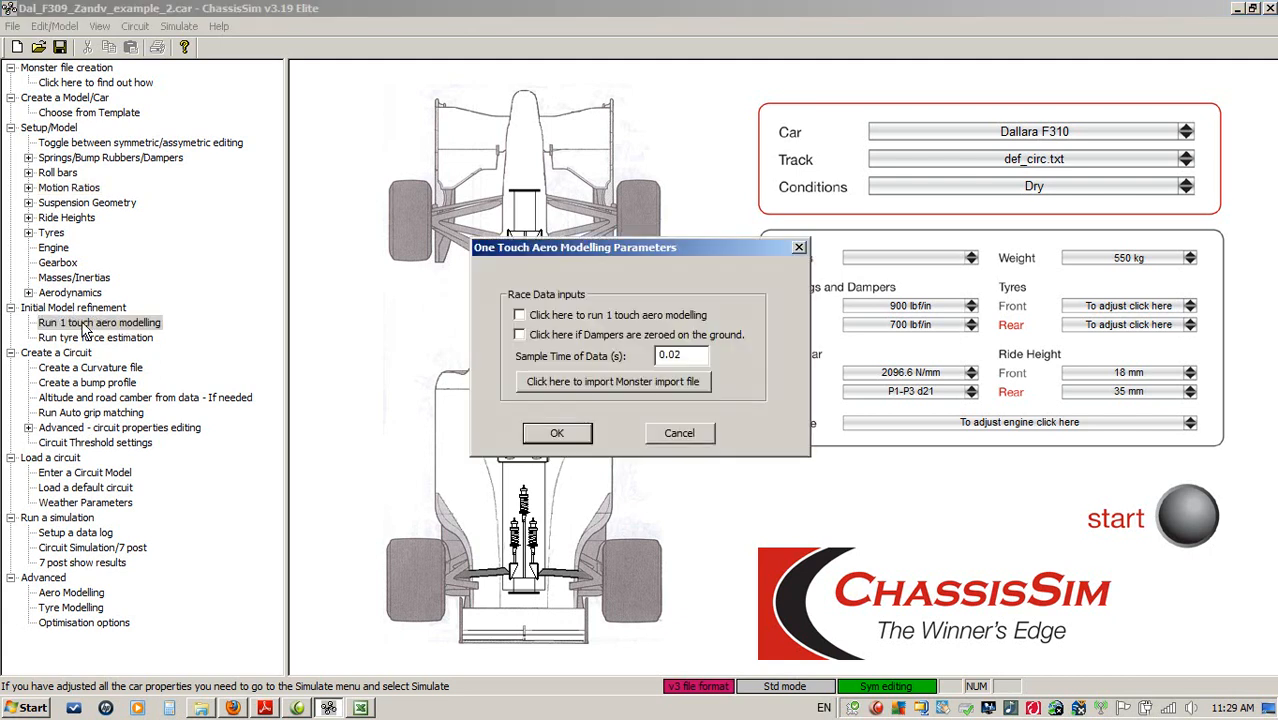
{"action": "left_click", "coordinate": [587, 381]}
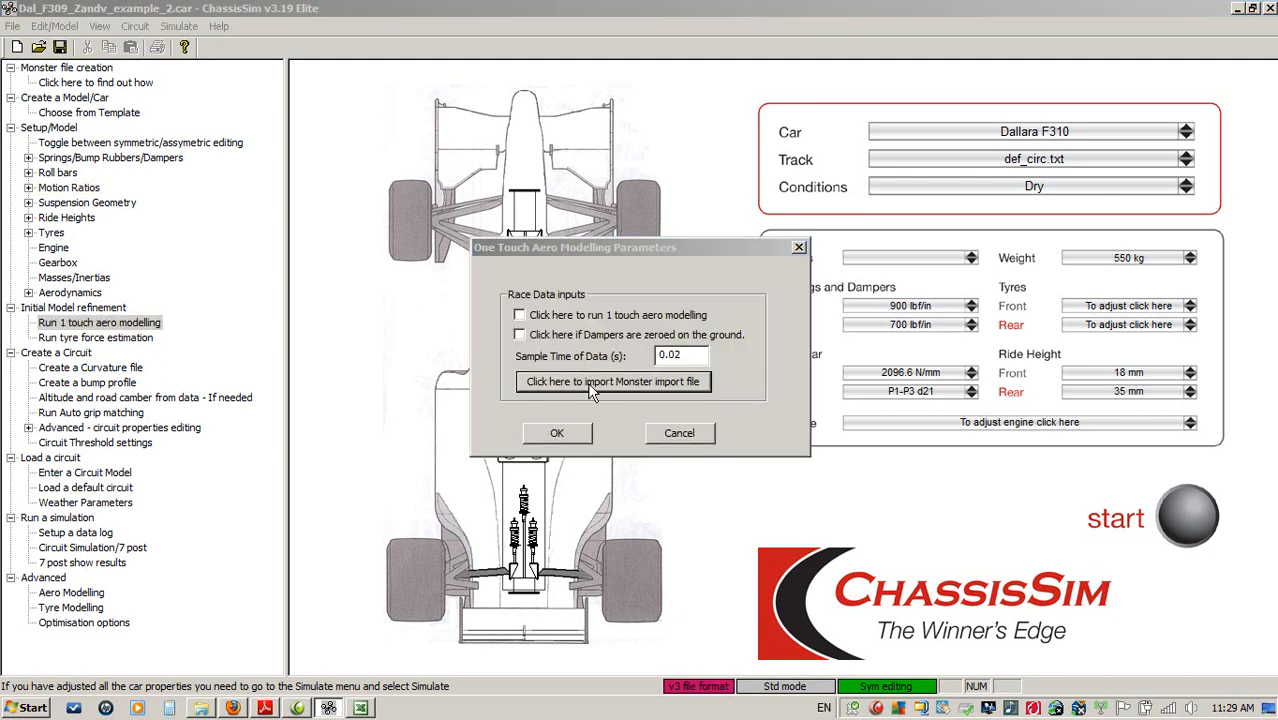
{"action": "double_click", "coordinate": [605, 464]}
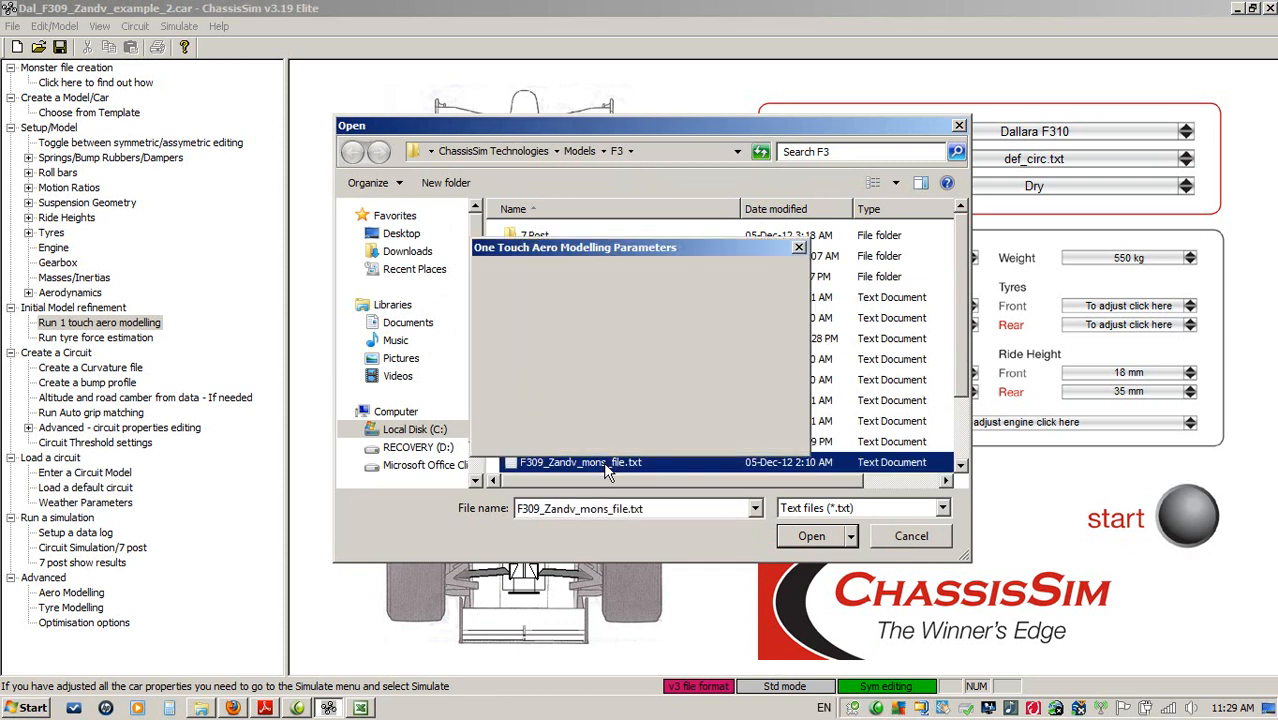
{"action": "left_click", "coordinate": [650, 384]}
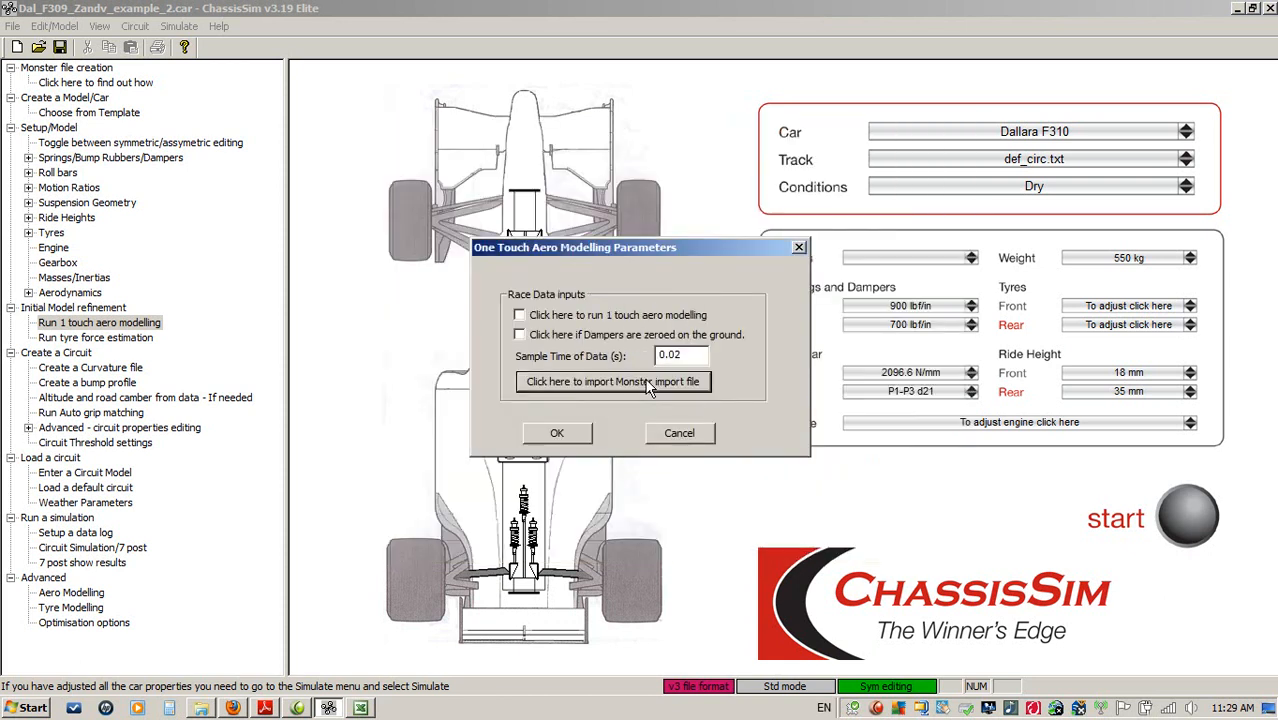
Step: Run 1 touch aero modelling with the dampers zeroed on the ground, terminate the calculation, and close the simulation window
{"action": "left_click", "coordinate": [555, 320]}
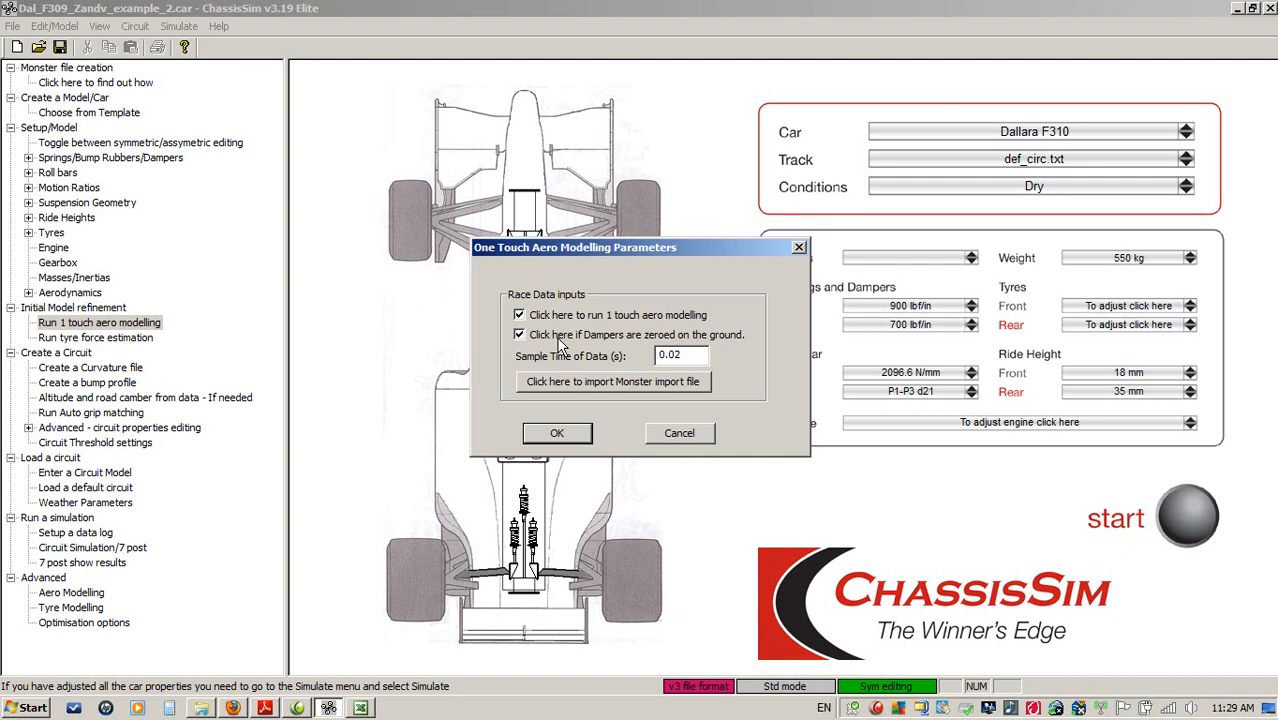
{"action": "left_click", "coordinate": [572, 434]}
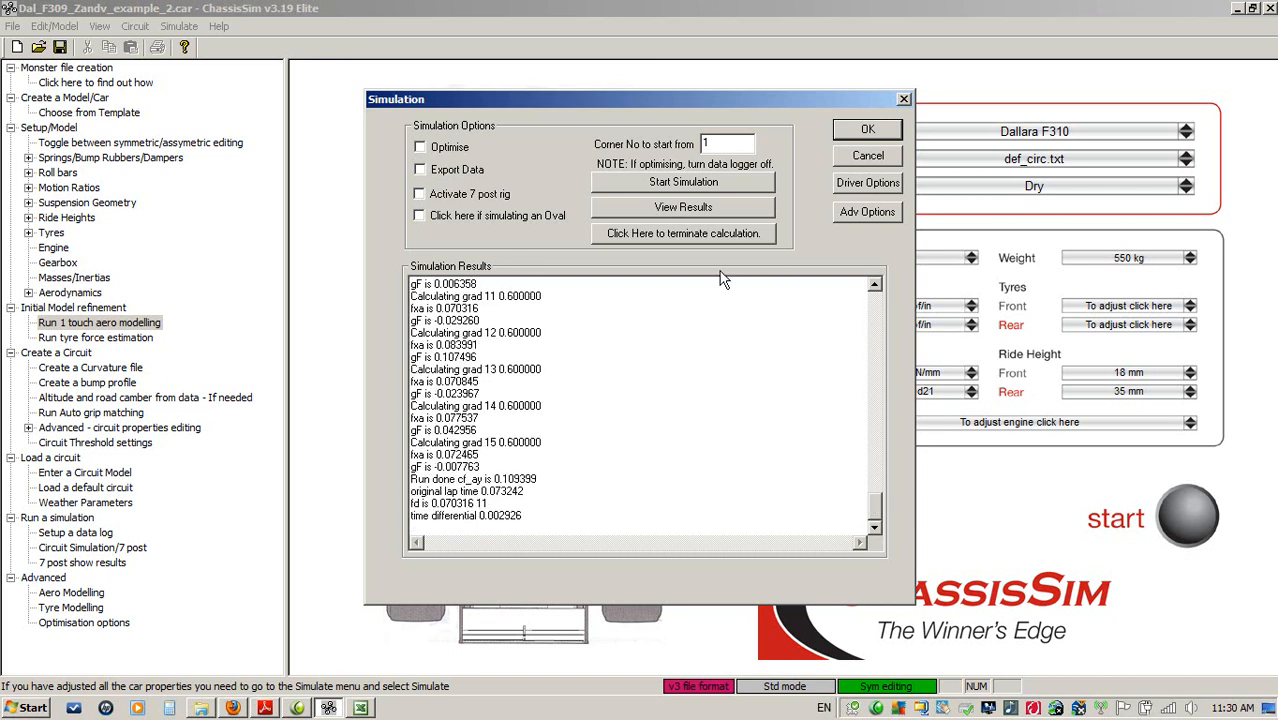
{"action": "left_click", "coordinate": [700, 234]}
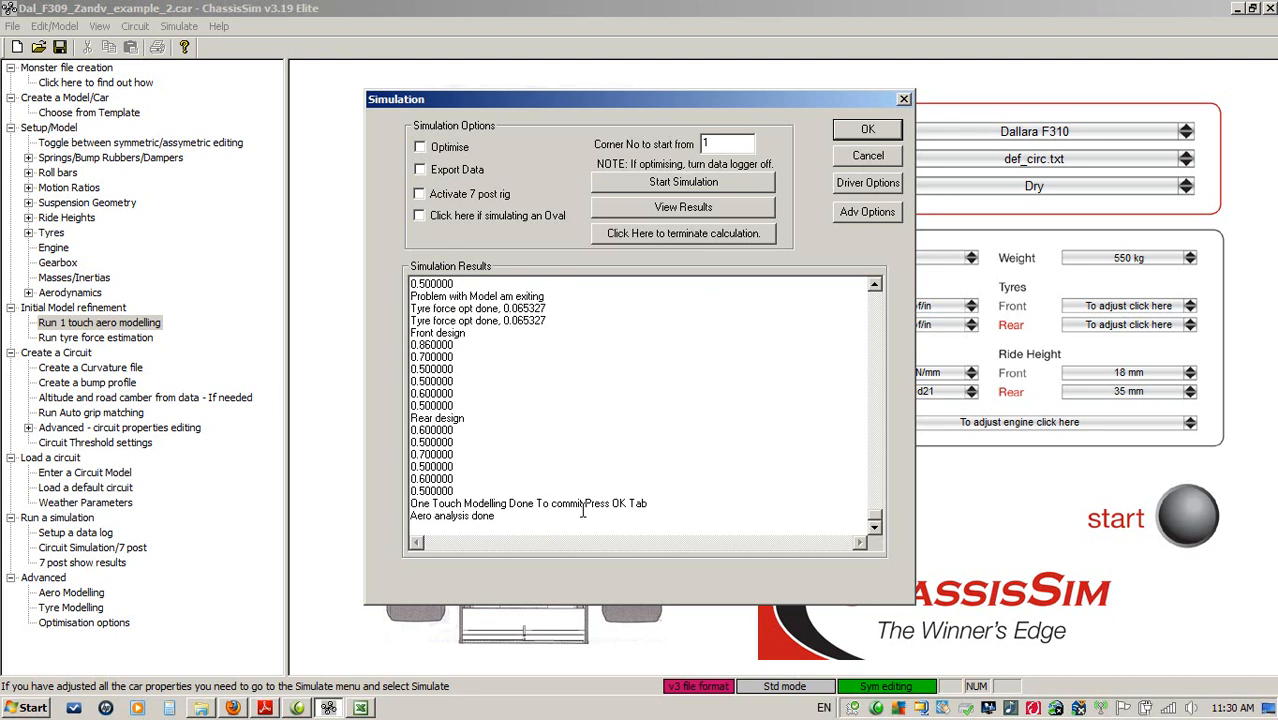
{"action": "left_click", "coordinate": [868, 131]}
{"action": "left_click", "coordinate": [879, 155]}
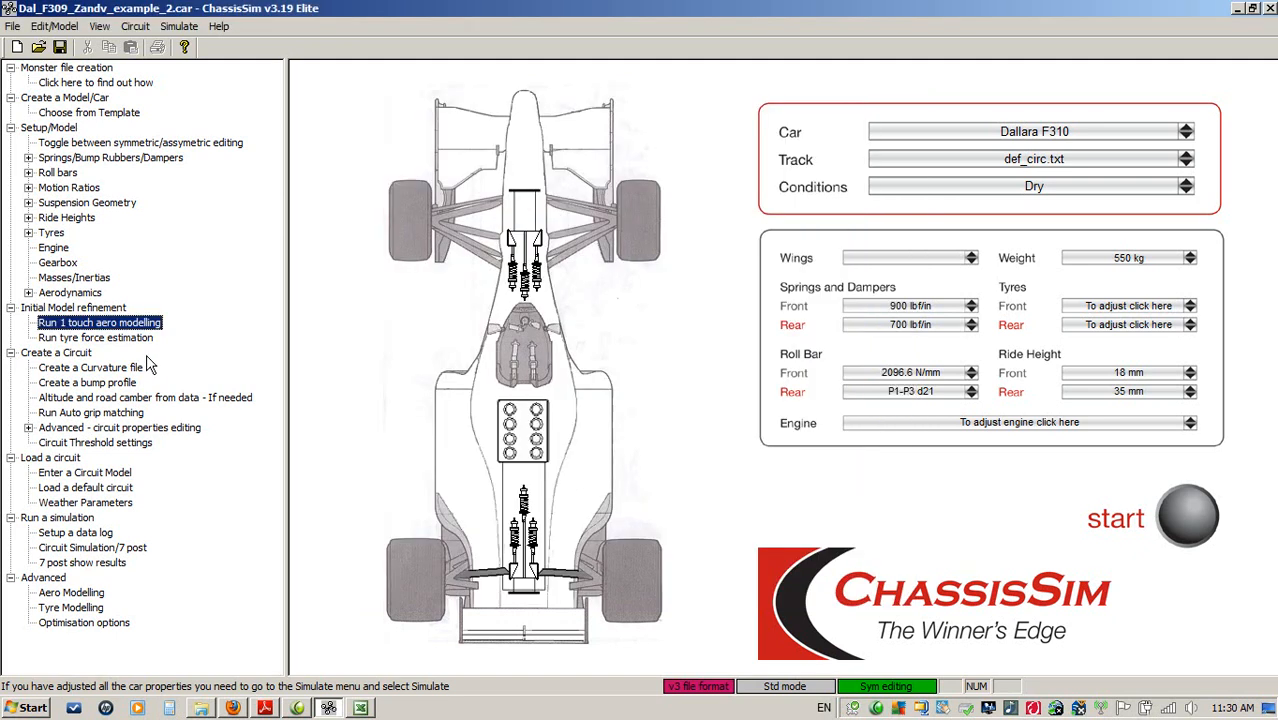
Step: Examine the downforce ride height map in the aerodynamic properties and leave without changing it
{"action": "left_click", "coordinate": [629, 361]}
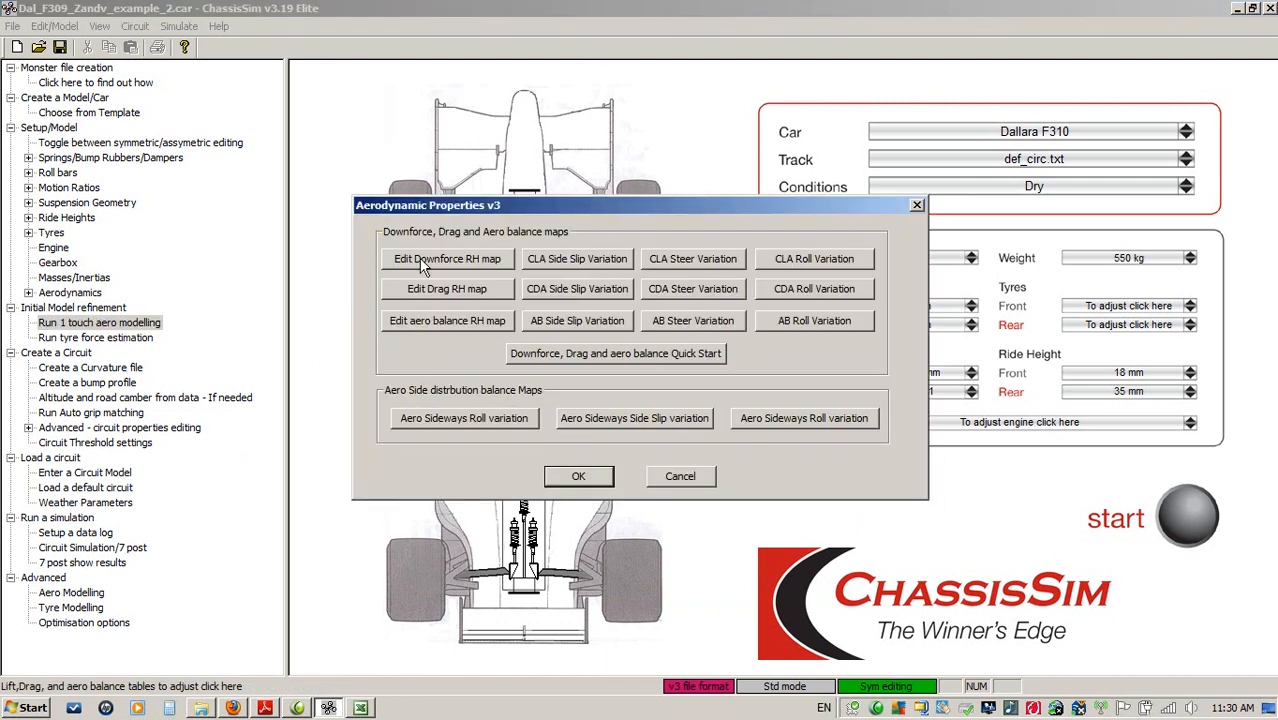
{"action": "left_click", "coordinate": [419, 258]}
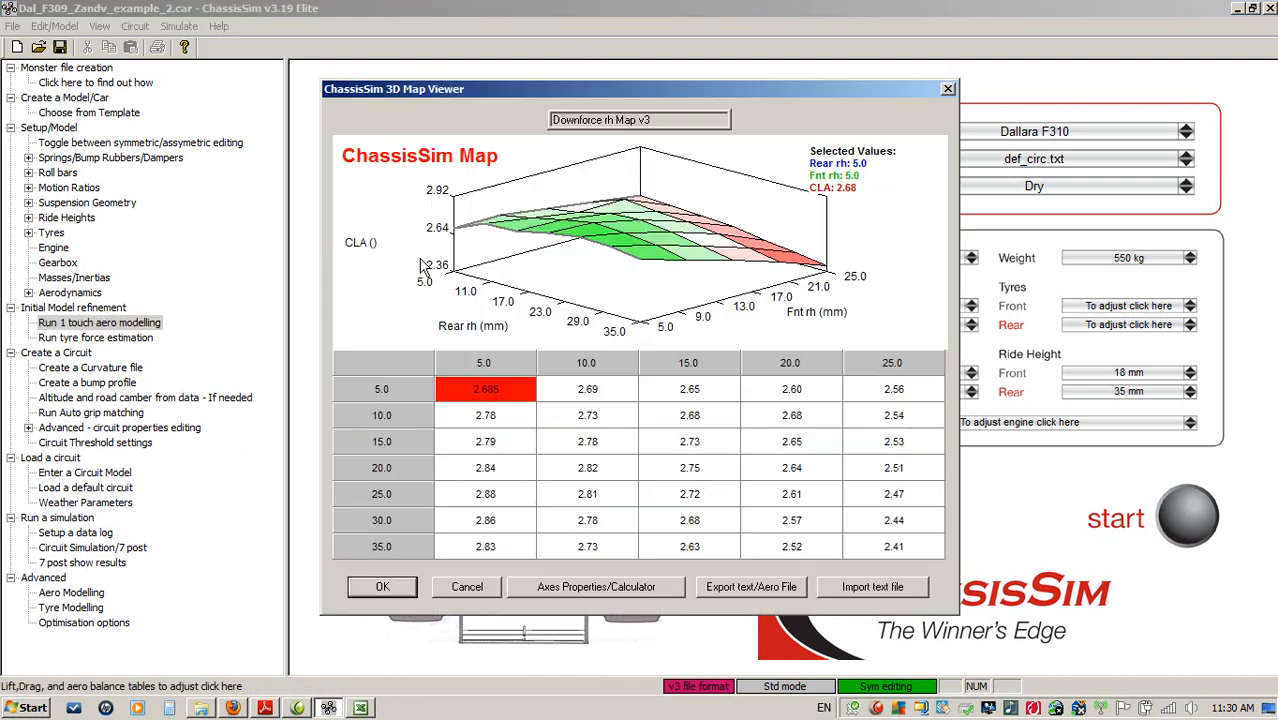
{"action": "left_click", "coordinate": [461, 586]}
{"action": "left_click", "coordinate": [679, 478]}
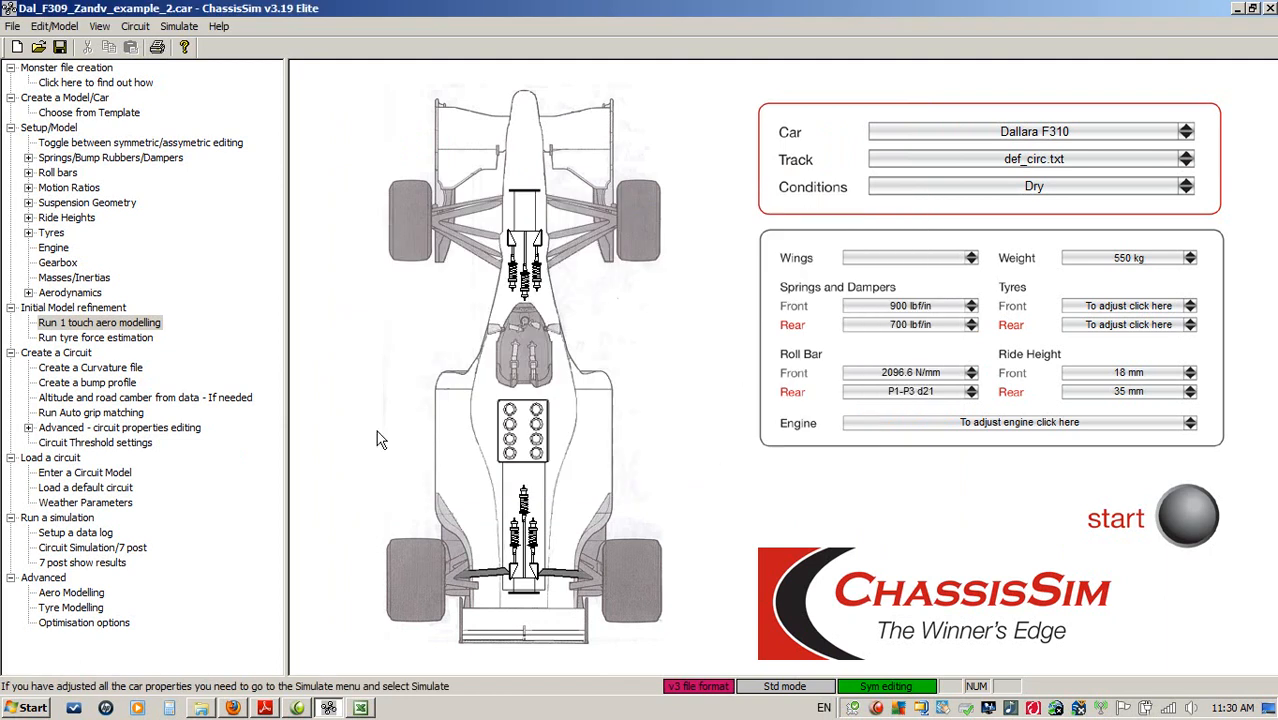
Step: Start the tyre force estimation setup and load F309_Zandv_mons_file.txt as its monster import file
{"action": "left_click", "coordinate": [101, 340]}
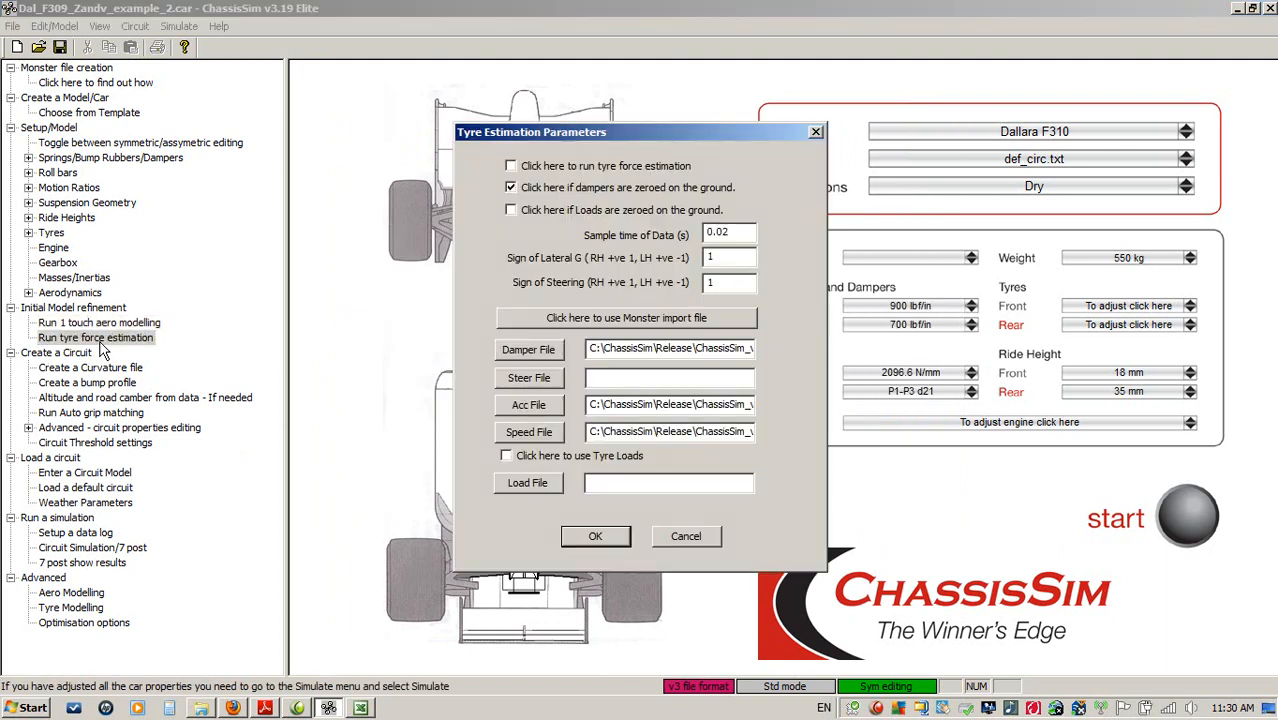
{"action": "left_click", "coordinate": [602, 319]}
{"action": "left_click", "coordinate": [659, 425]}
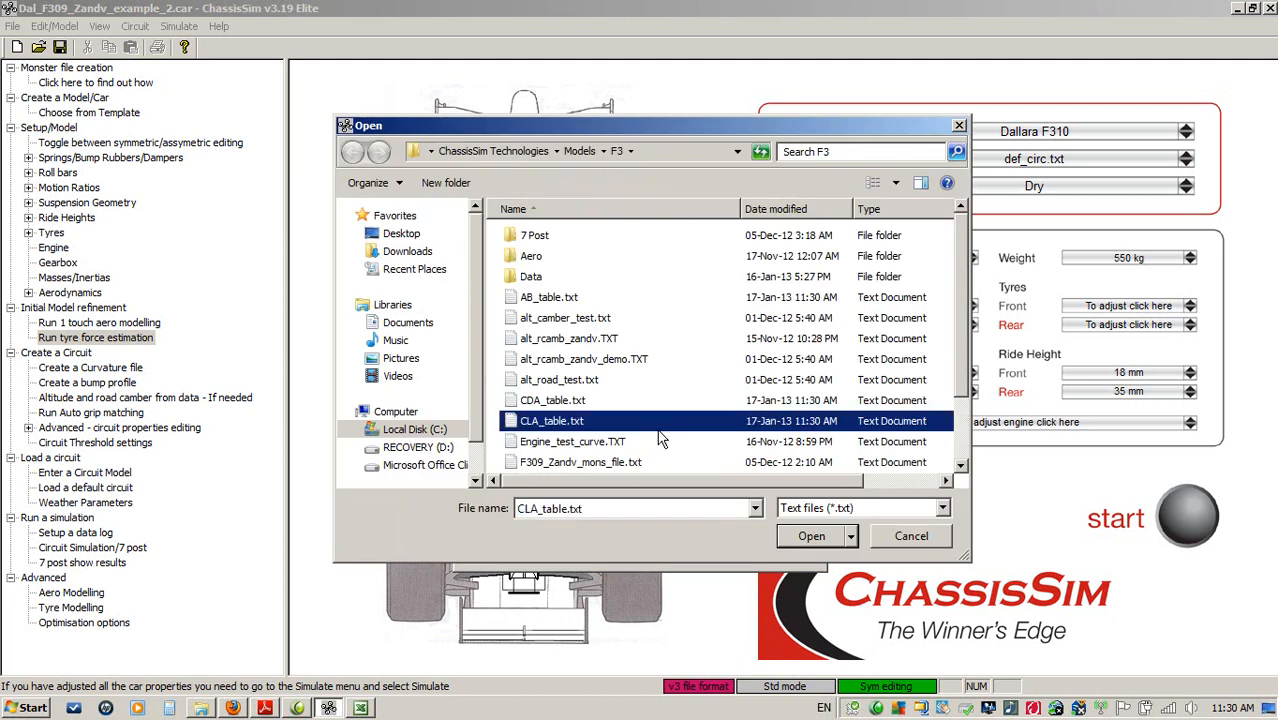
{"action": "scroll", "coordinate": [659, 438], "scroll_direction": "down", "scroll_amount": 1}
{"action": "double_click", "coordinate": [620, 410]}
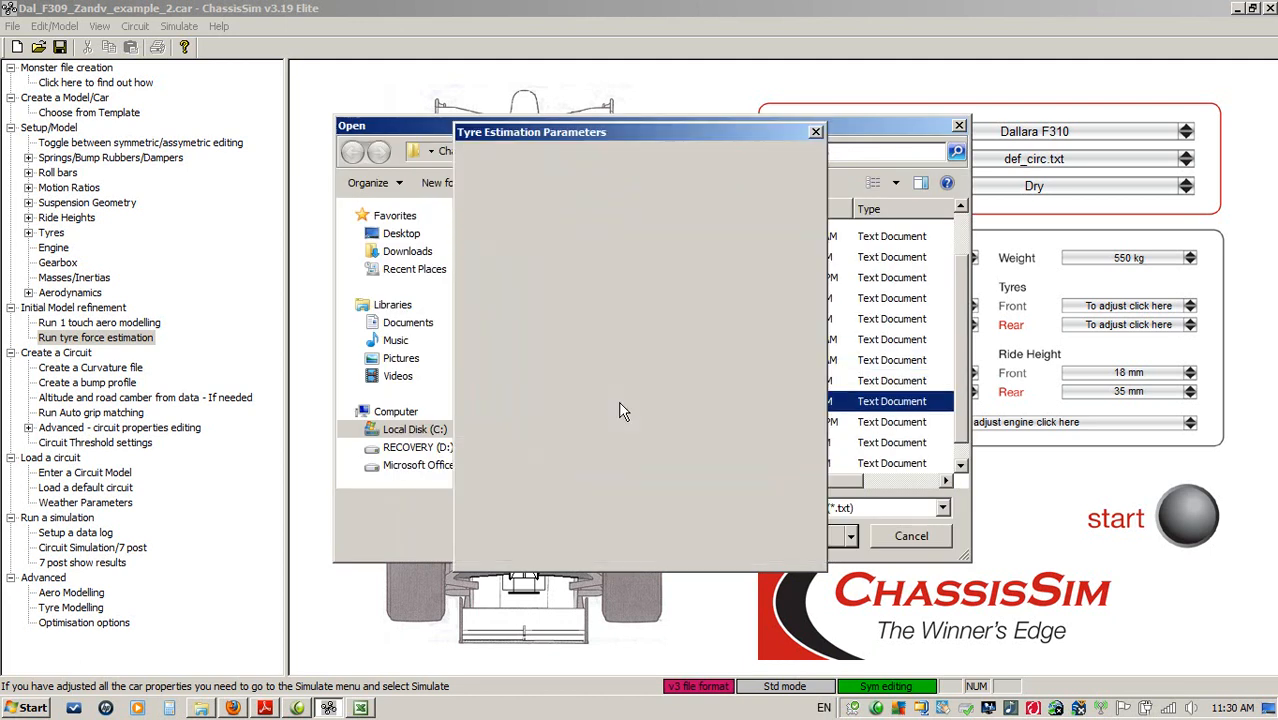
Step: Enable tyre force estimation, set the sign of lateral G to -1, run it, and dismiss the simulation window without committing
{"action": "left_click", "coordinate": [542, 168]}
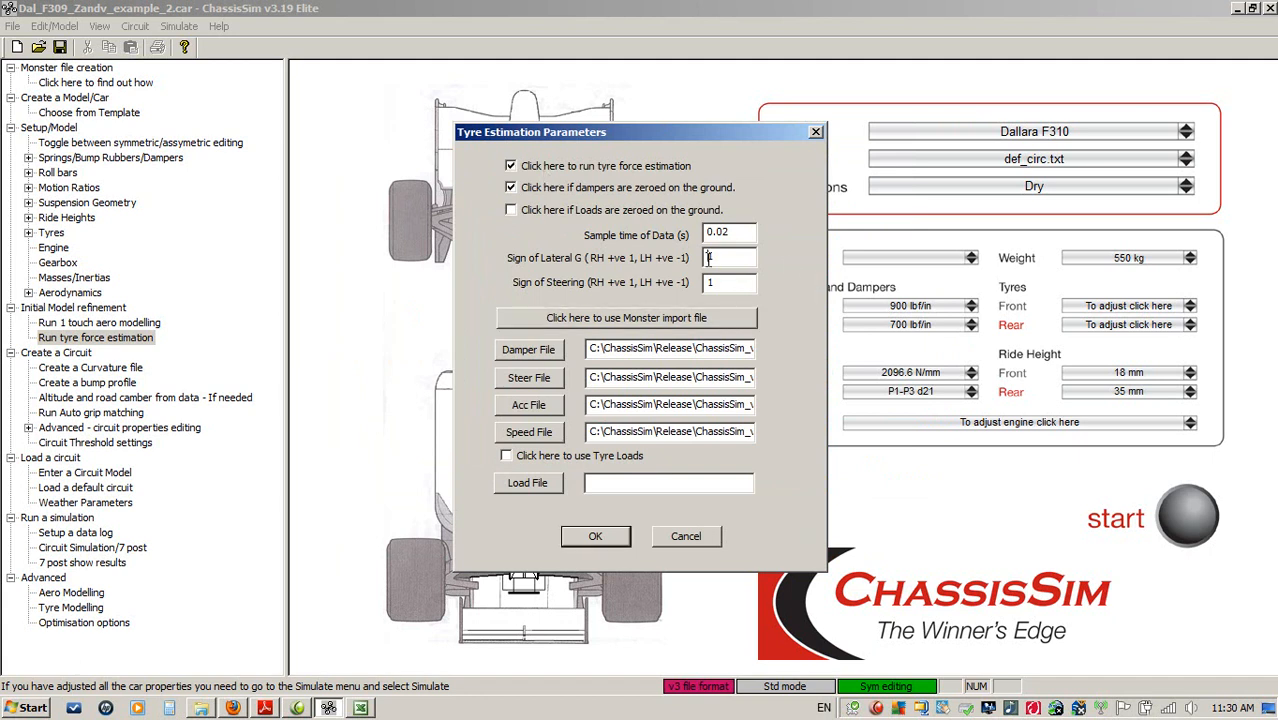
{"action": "type", "text": "-"}
{"action": "left_click", "coordinate": [598, 537]}
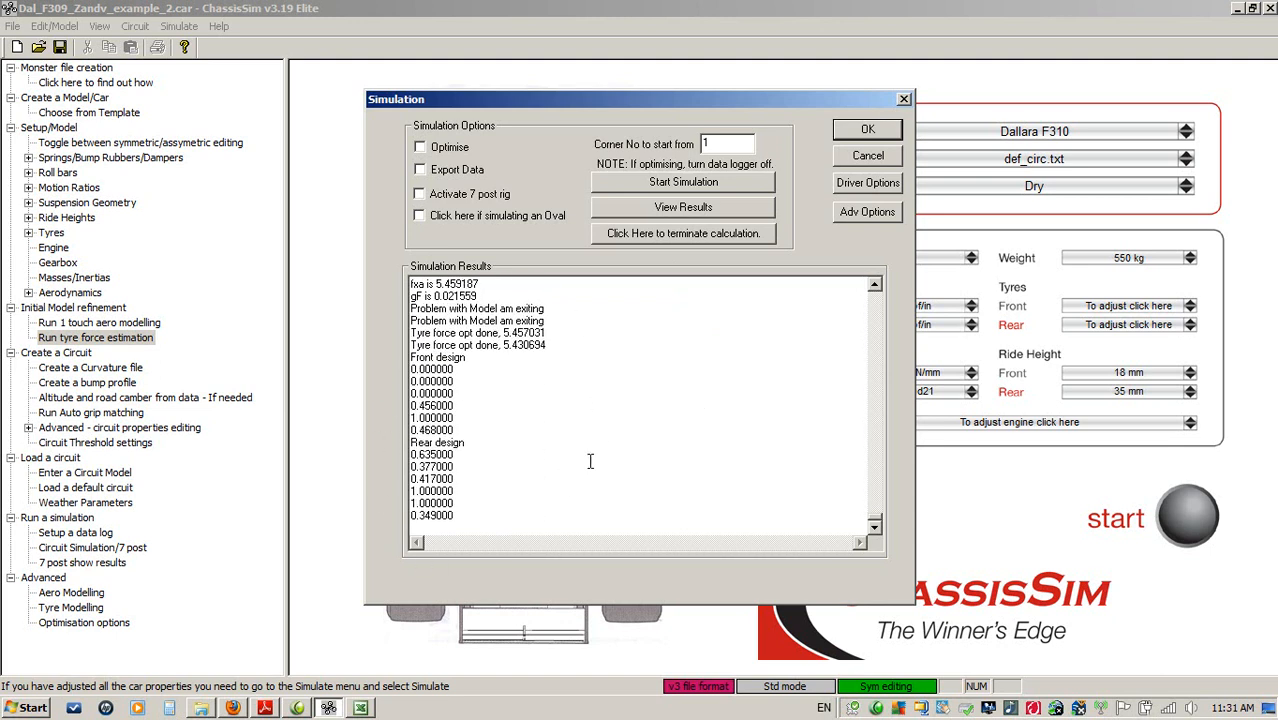
{"action": "left_click", "coordinate": [869, 158]}
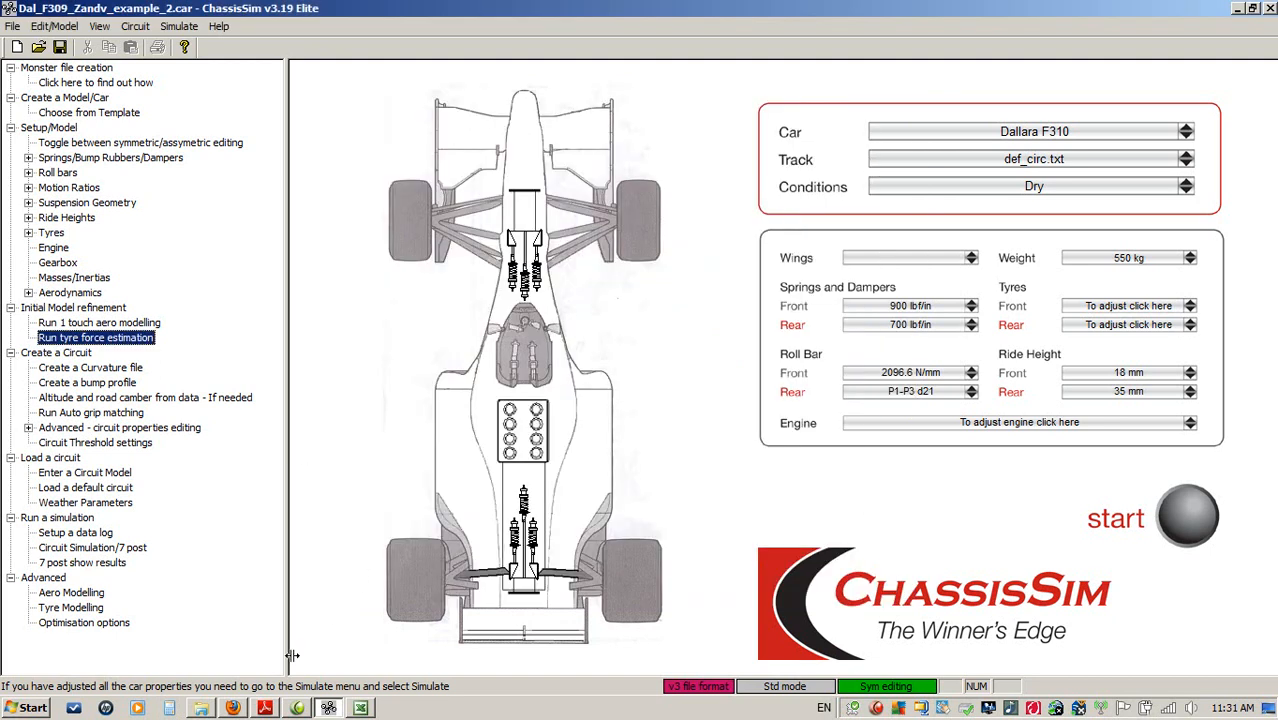
Step: Locate the generated Opt_fnt_tyre_file.txt and Opt_rear_tyre_file.txt in the F3 model folder
{"action": "left_click", "coordinate": [204, 708]}
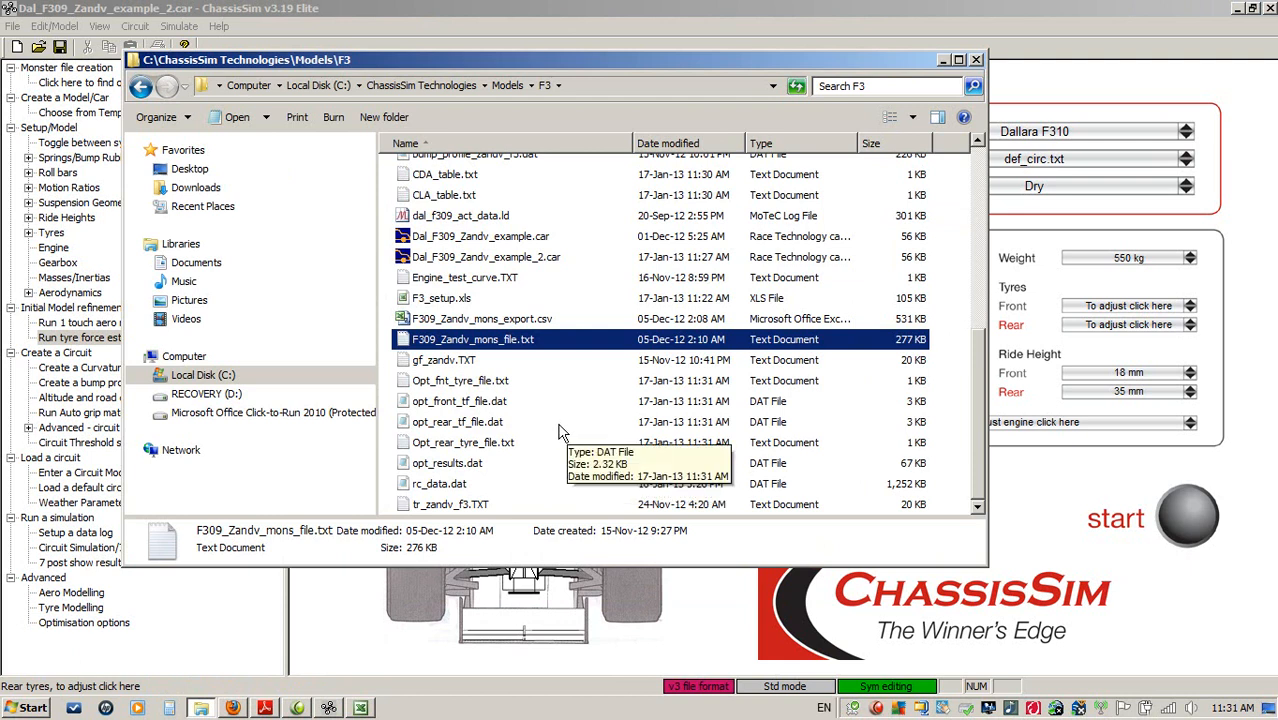
{"action": "left_click", "coordinate": [457, 380]}
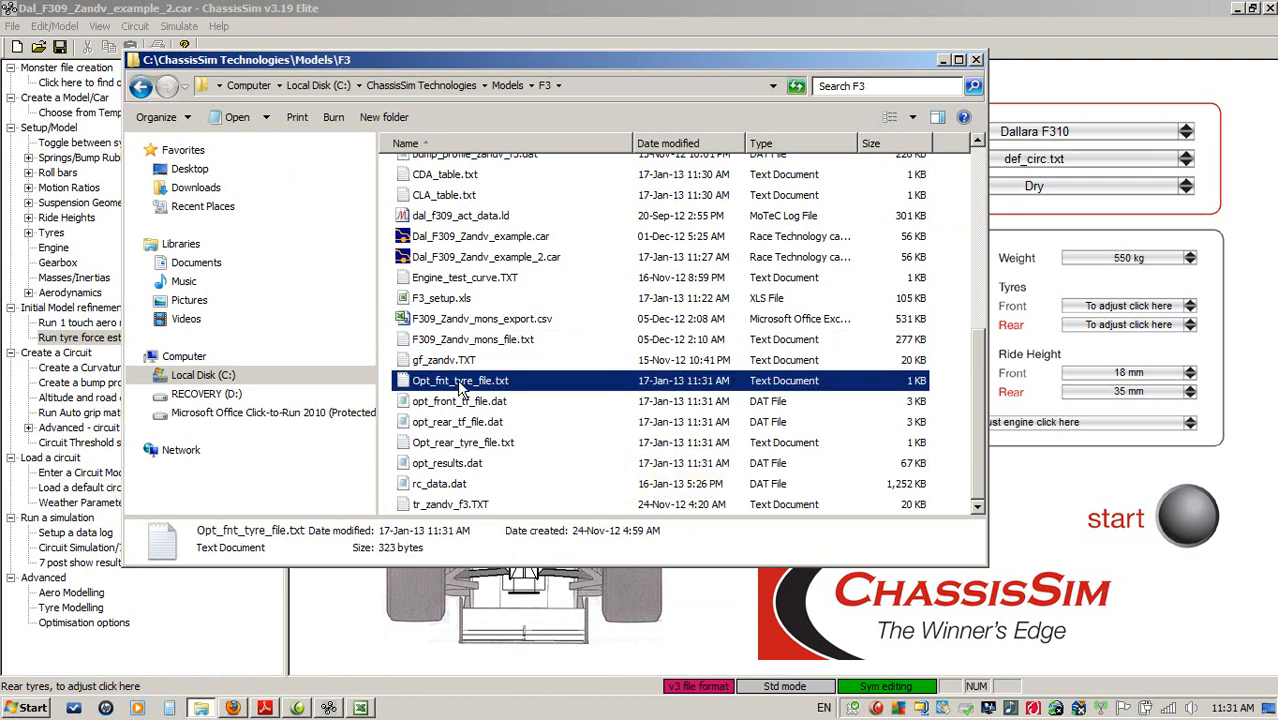
{"action": "left_click", "coordinate": [465, 443], "text": "ctrl"}
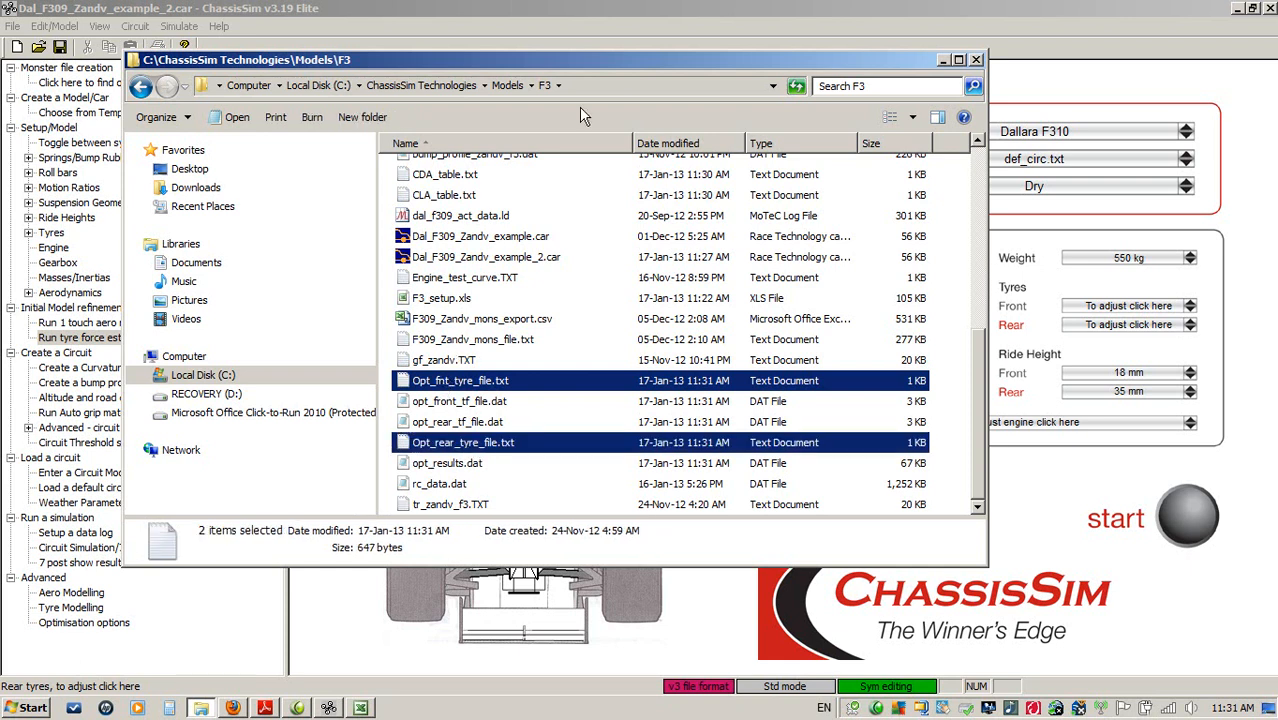
Step: Return to ChassisSim and import the optimised tyre results from Opt_fnt_tyre_file.txt into the front tyre properties
{"action": "left_click", "coordinate": [617, 8]}
{"action": "left_click", "coordinate": [632, 213]}
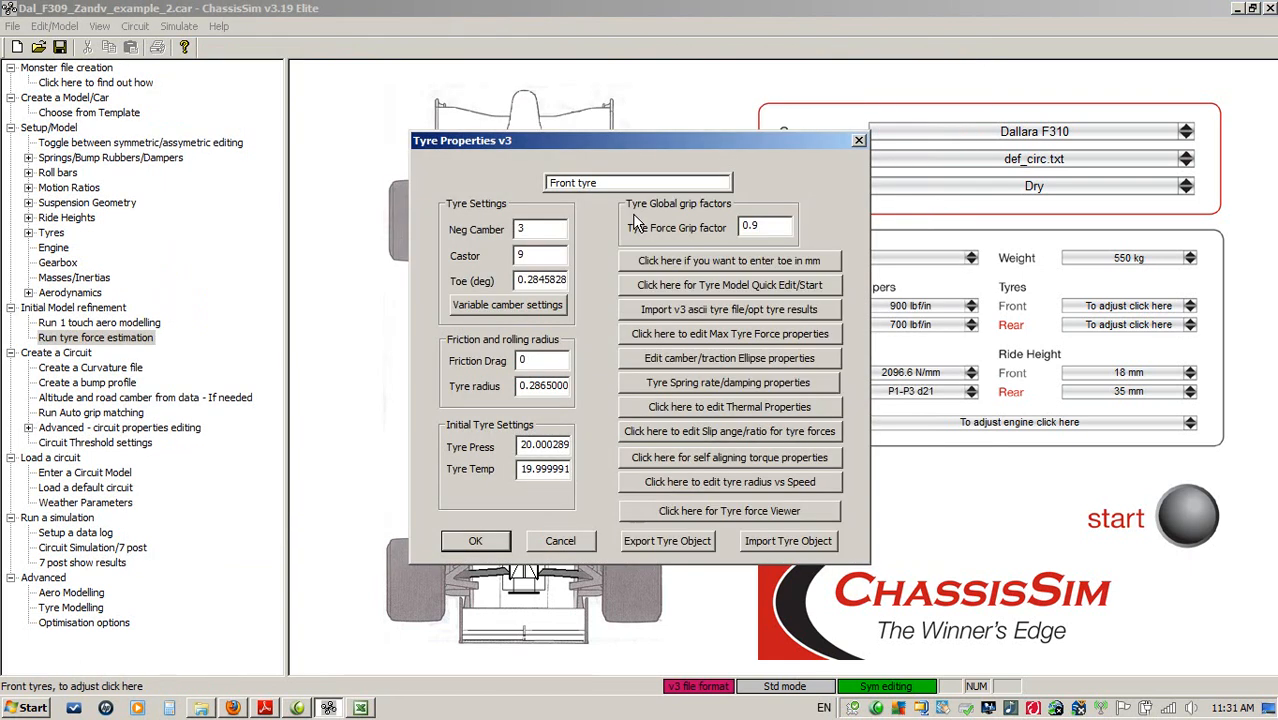
{"action": "left_click", "coordinate": [729, 312]}
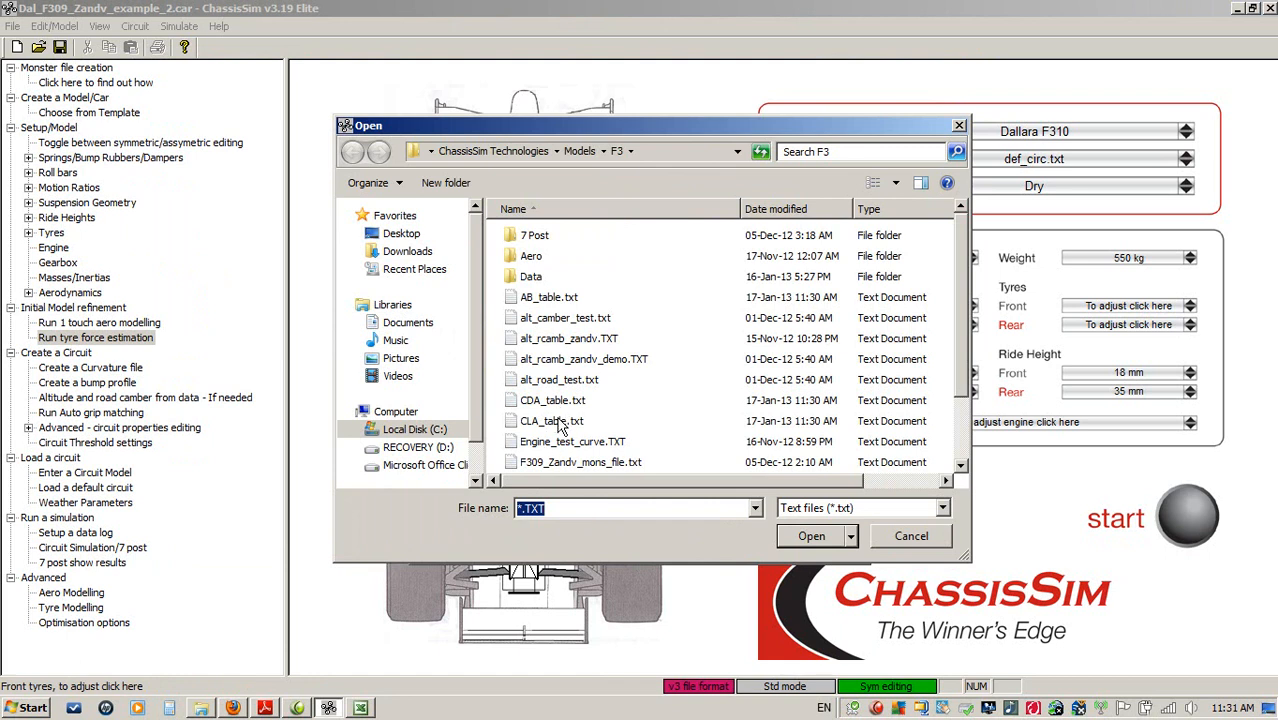
{"action": "left_click", "coordinate": [560, 420]}
{"action": "scroll", "coordinate": [562, 424], "scroll_direction": "down", "scroll_amount": 2}
{"action": "double_click", "coordinate": [563, 422]}
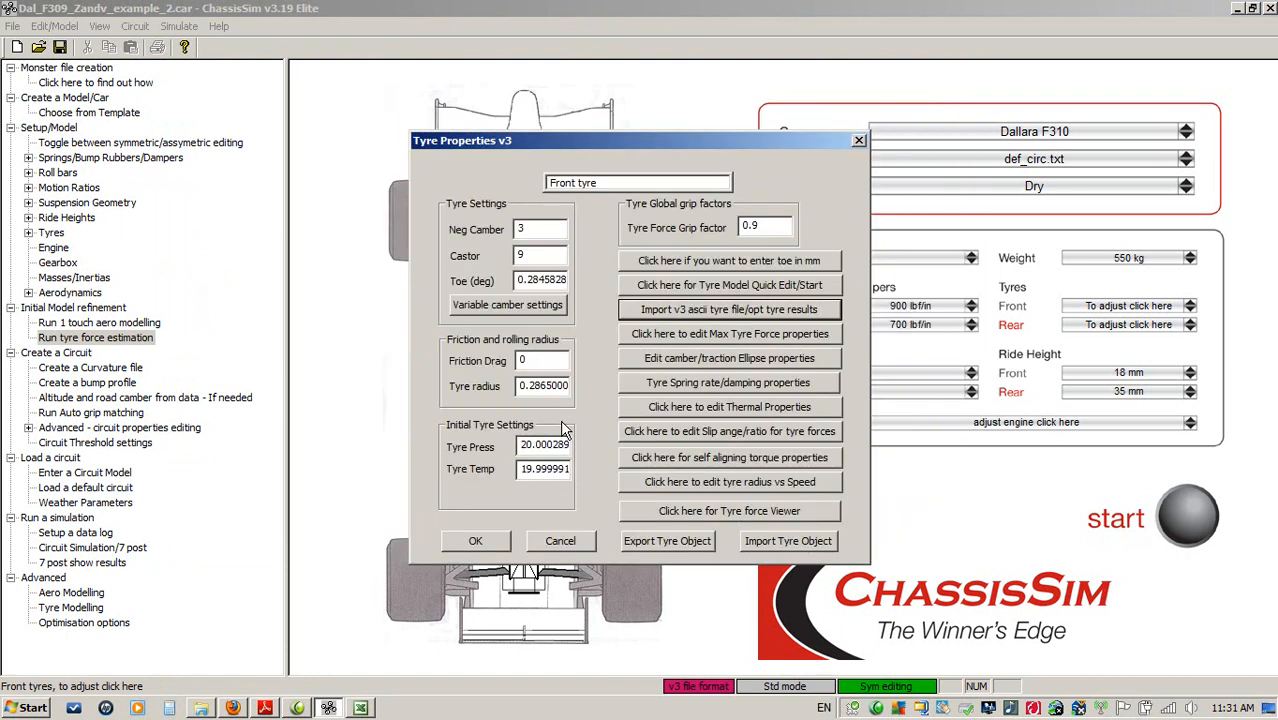
Step: Examine the front tyre's max tyre force map and exit the front tyre properties without saving
{"action": "left_click", "coordinate": [758, 336]}
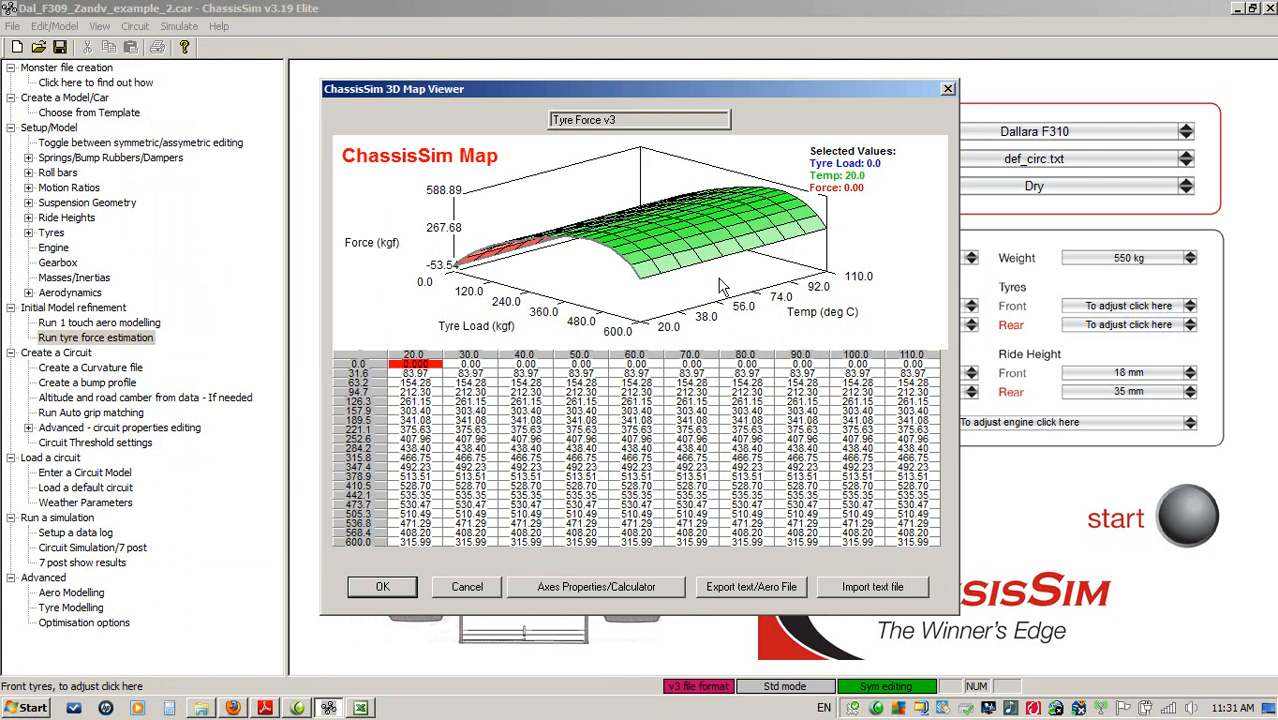
{"action": "left_click", "coordinate": [467, 587]}
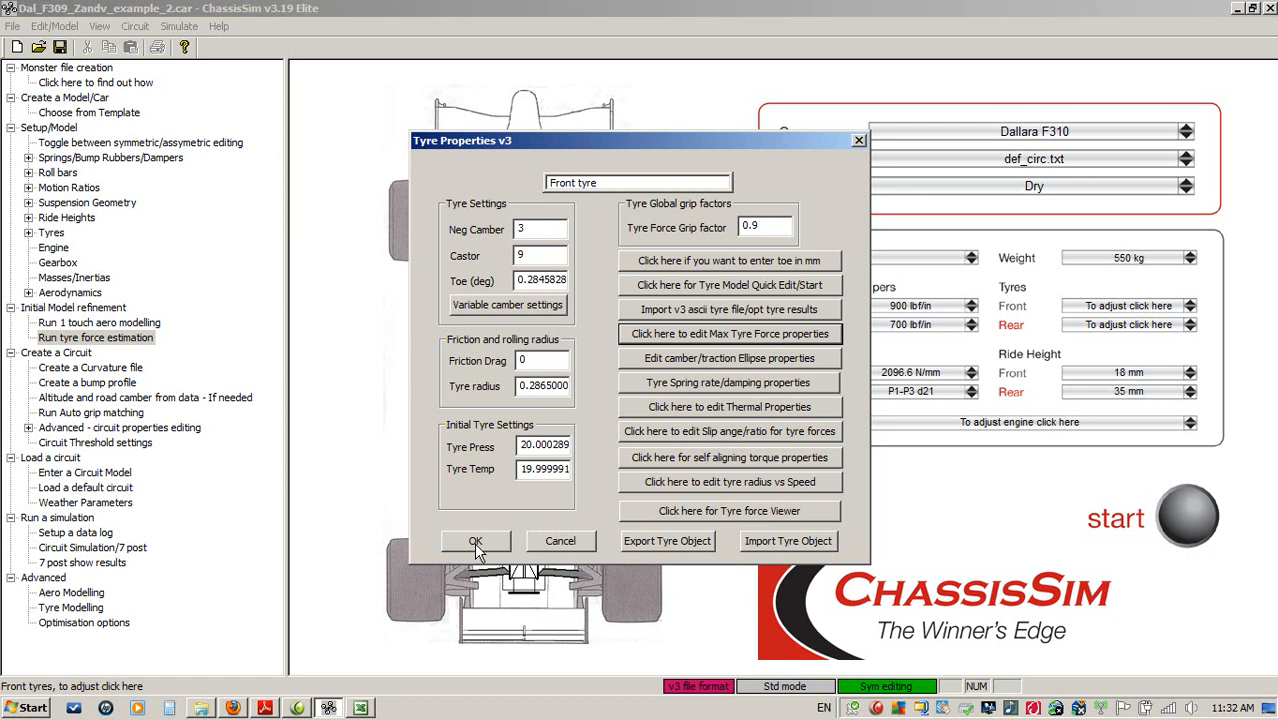
{"action": "left_click", "coordinate": [549, 544]}
Step: Import the optimised tyre results from Opt_rear_tyre_file.txt into the rear tyre properties, then discard the dialog's changes
{"action": "left_click", "coordinate": [634, 570]}
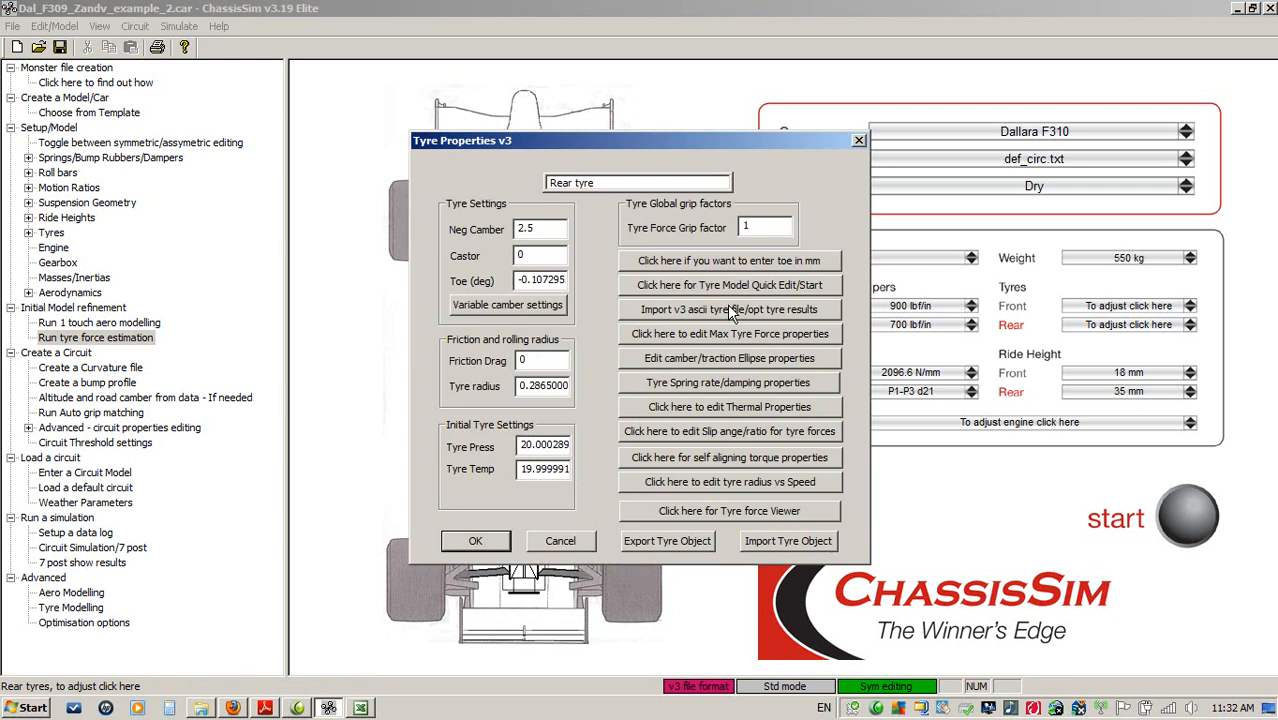
{"action": "left_click", "coordinate": [729, 310]}
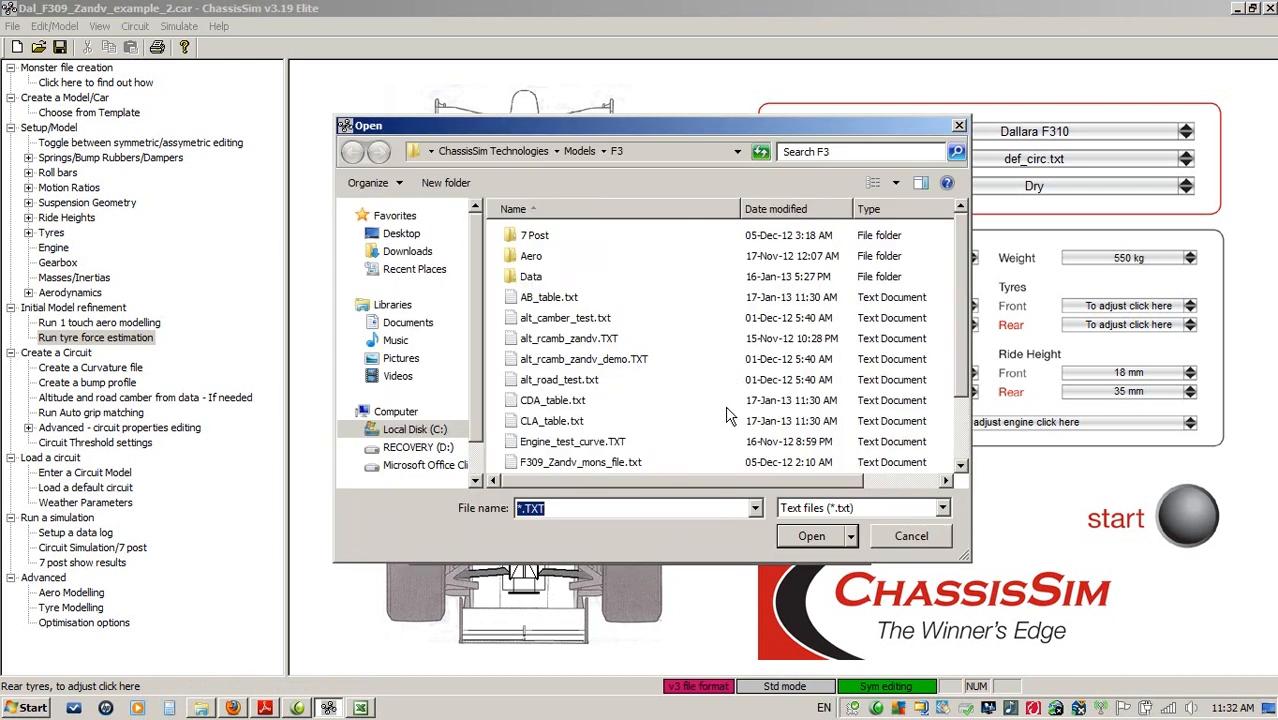
{"action": "left_click", "coordinate": [646, 424]}
{"action": "scroll", "coordinate": [640, 430], "scroll_direction": "down", "scroll_amount": 2}
{"action": "left_click", "coordinate": [568, 443]}
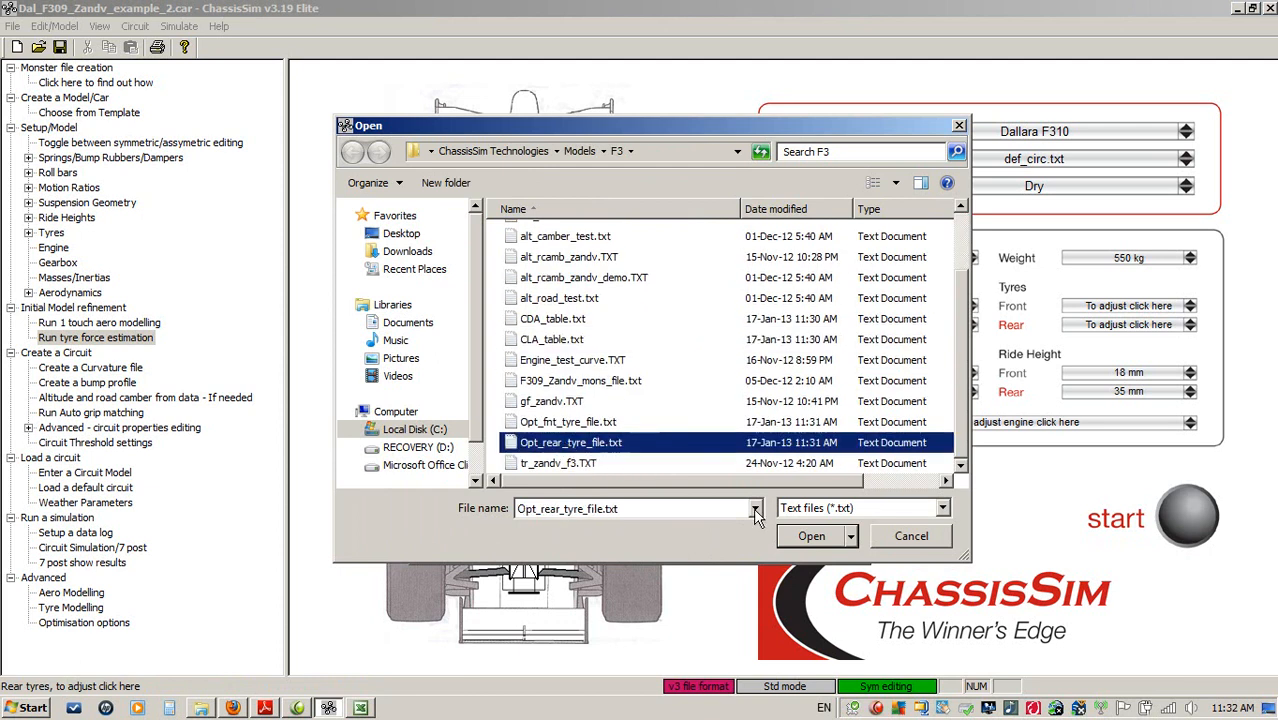
{"action": "left_click", "coordinate": [820, 545]}
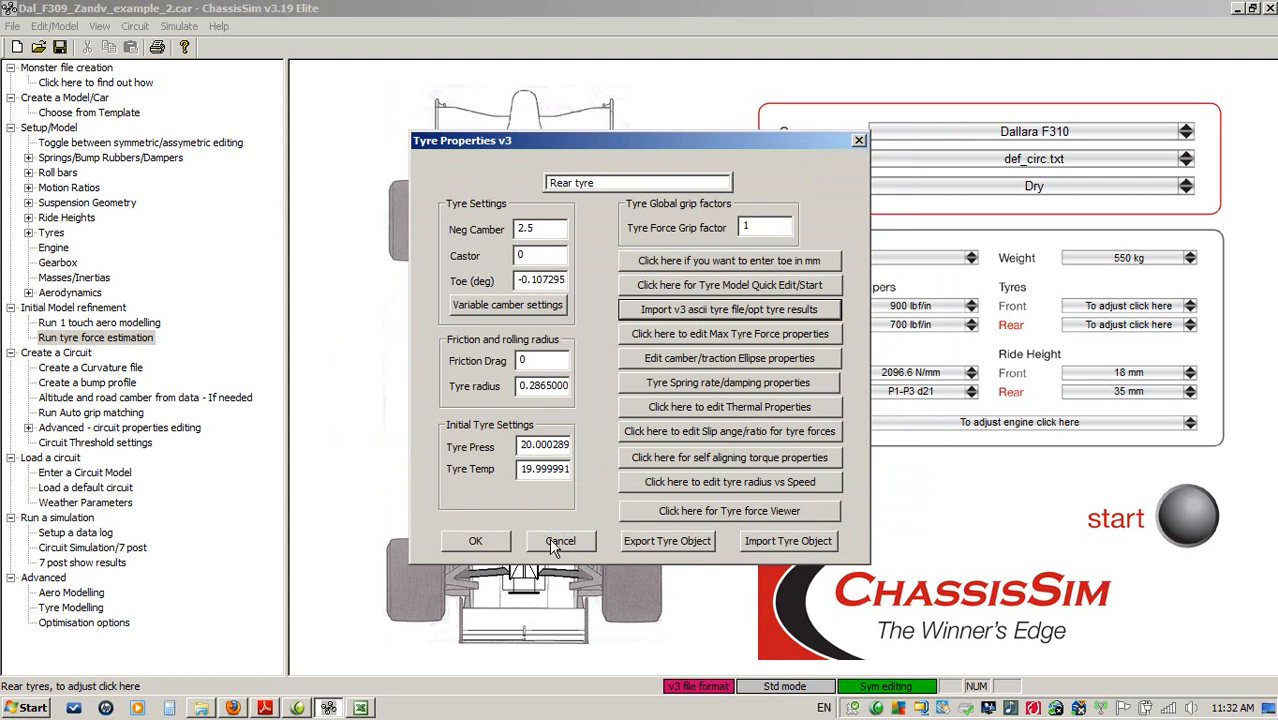
{"action": "left_click", "coordinate": [550, 540]}
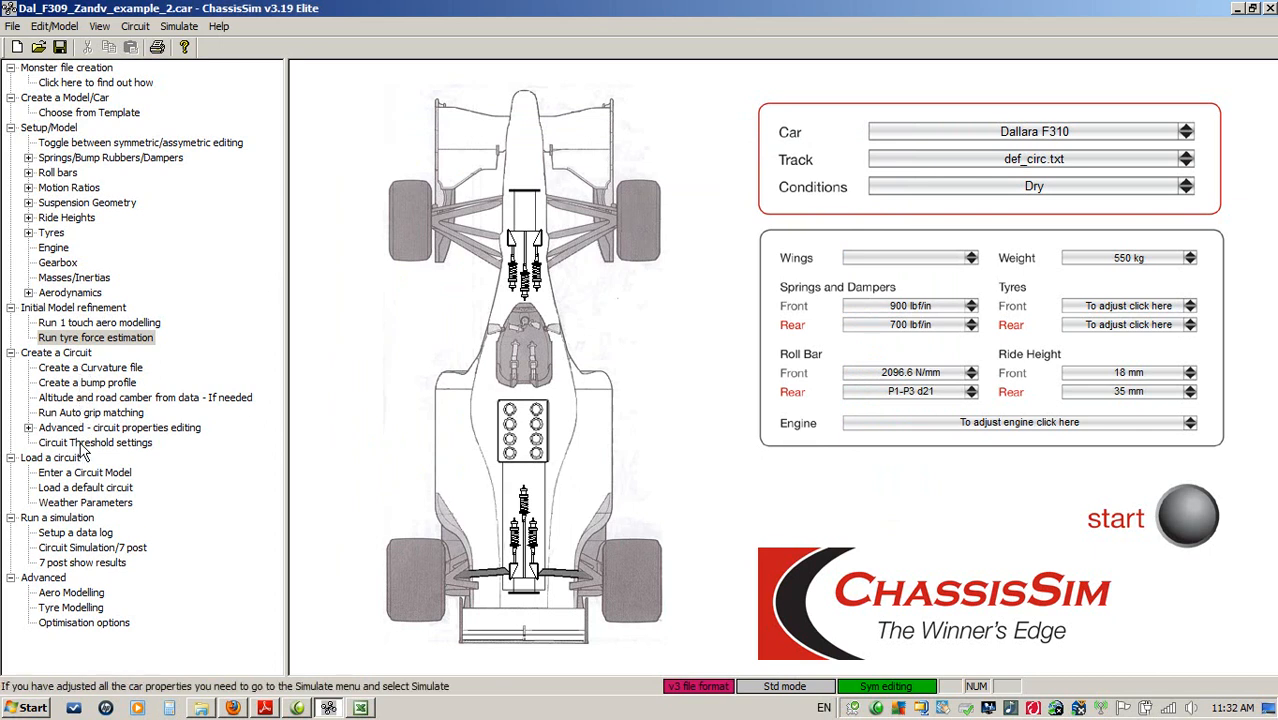
Step: Set up curvature file creation from the monster import file F309_Zandv_mons_file.txt with a raw data frequency of 50 Hz
{"action": "left_click", "coordinate": [85, 370]}
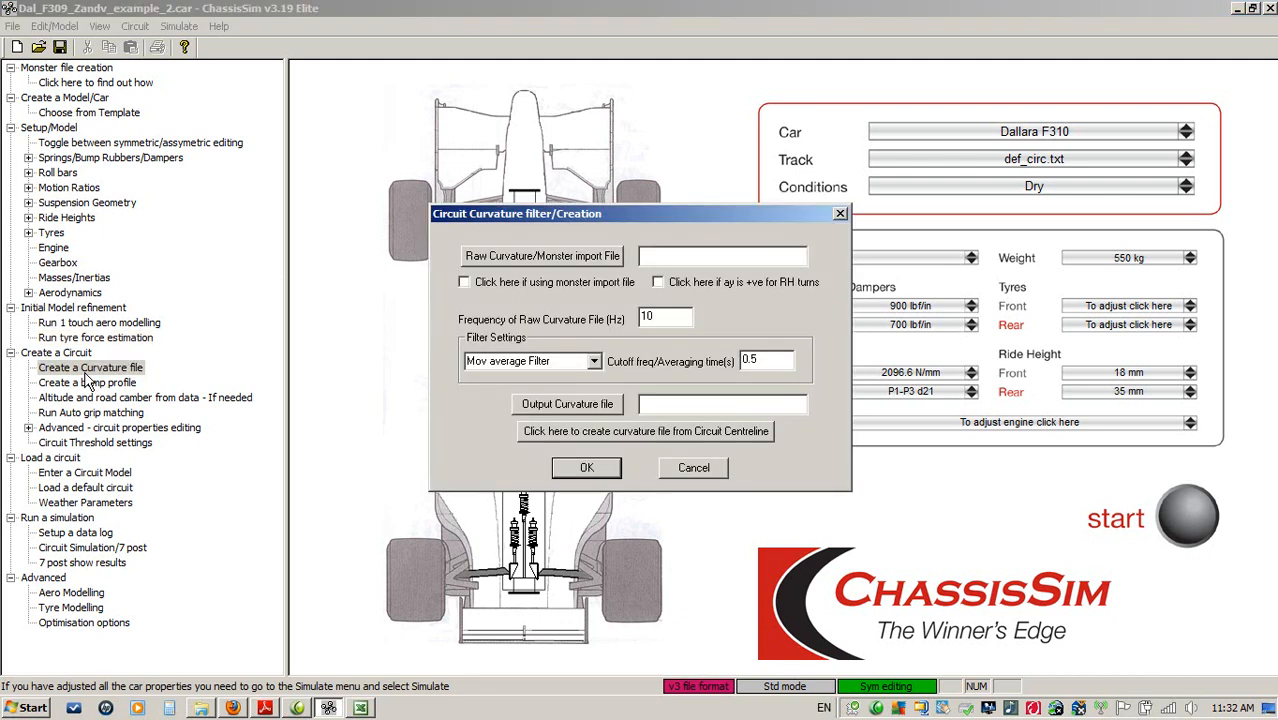
{"action": "left_click", "coordinate": [512, 258]}
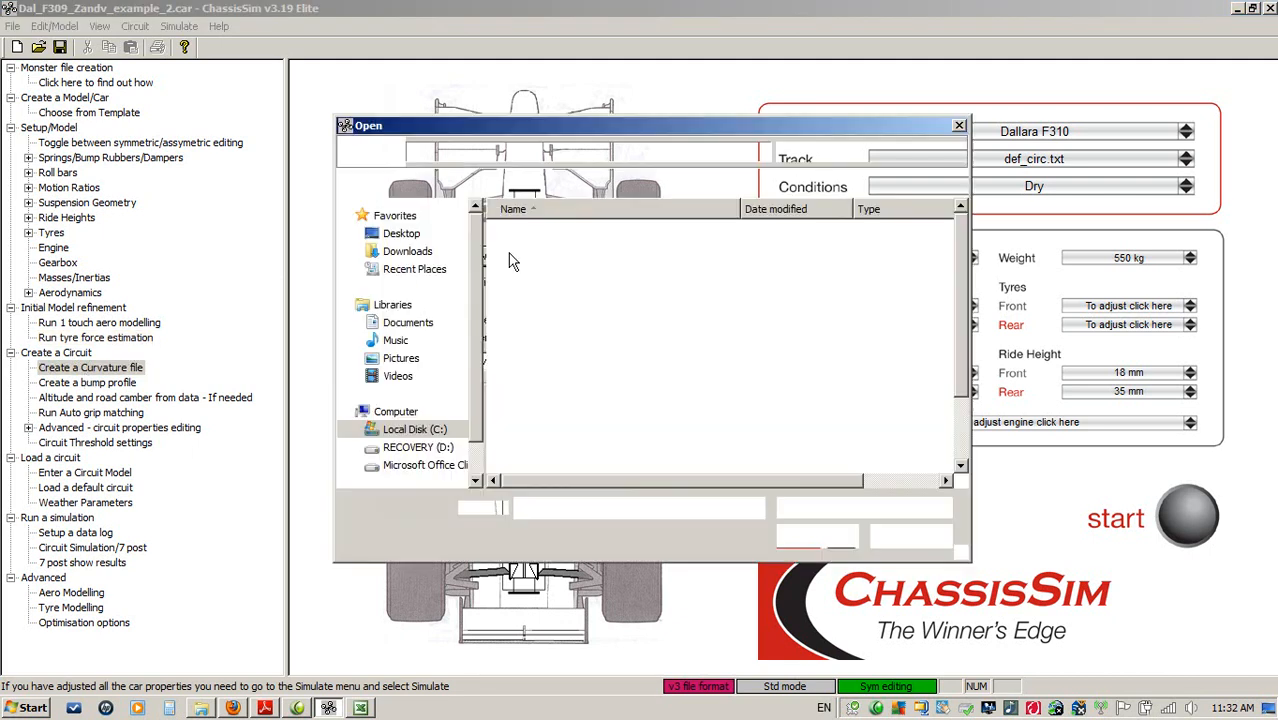
{"action": "left_click", "coordinate": [588, 470]}
{"action": "double_click", "coordinate": [588, 470]}
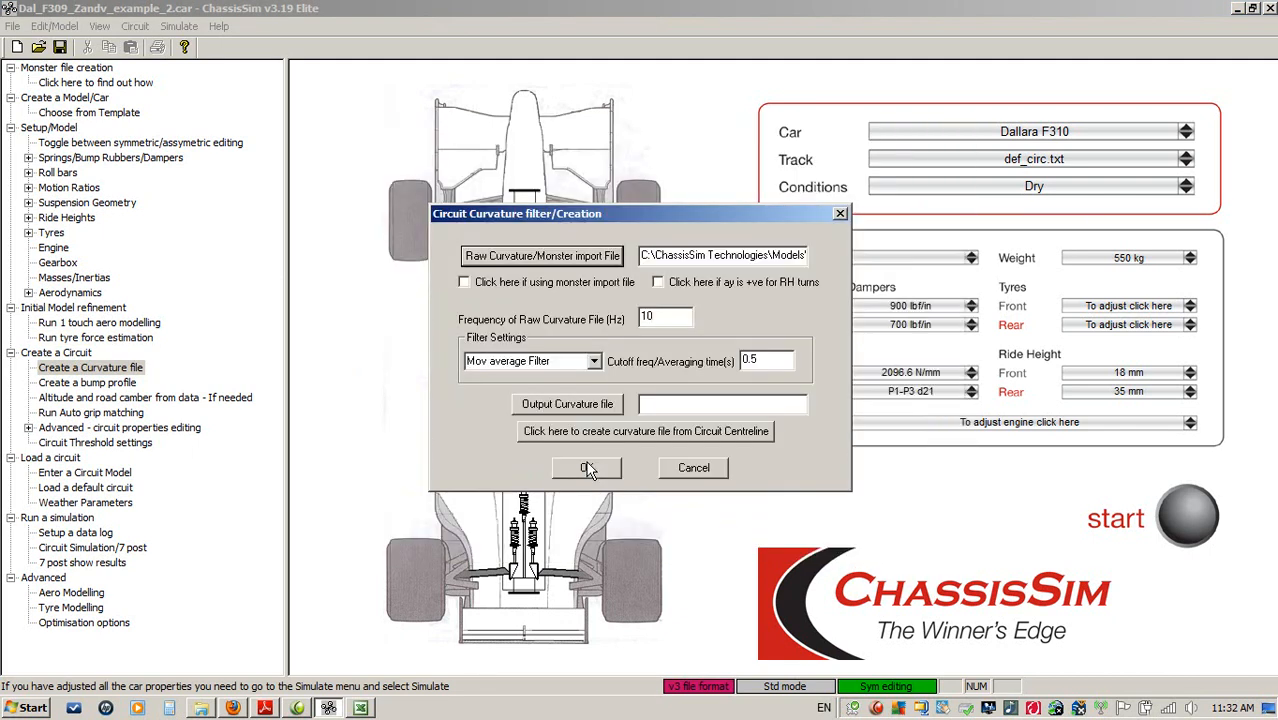
{"action": "left_click", "coordinate": [515, 291]}
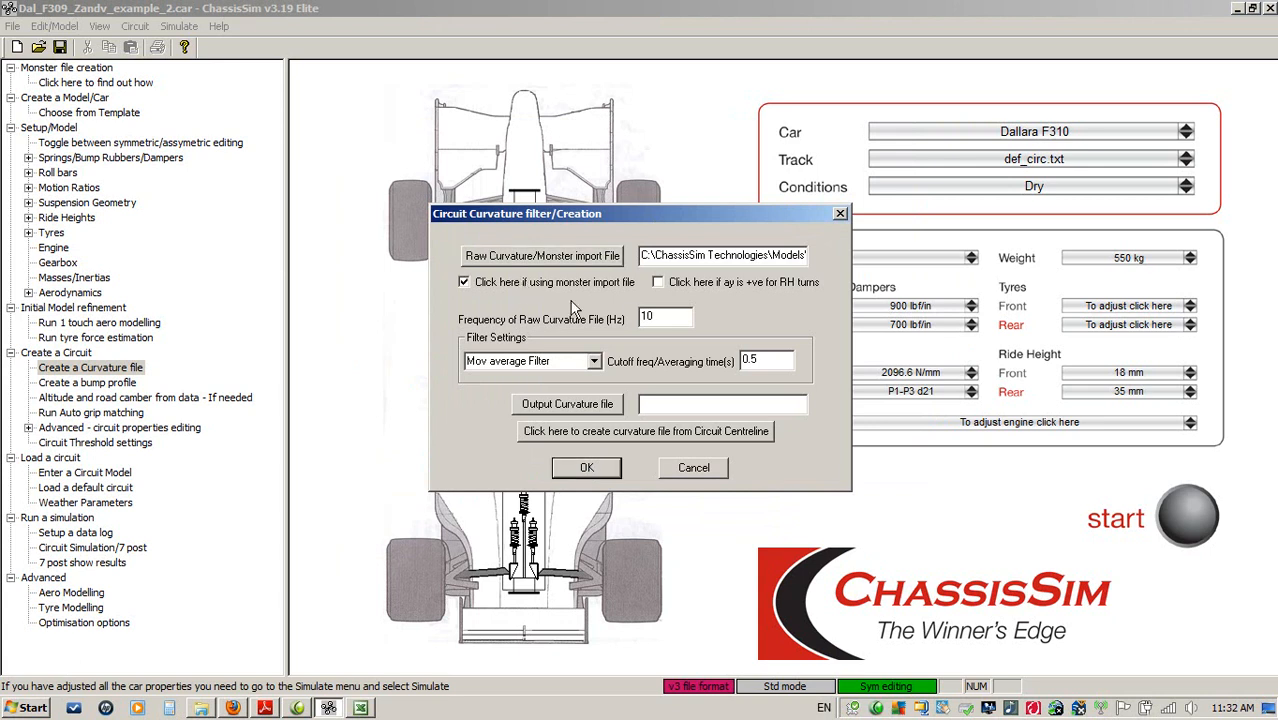
{"action": "double_click", "coordinate": [666, 317]}
{"action": "type", "text": "5"}
Step: Choose tr_zandv_f3.TXT as the output curvature file, then discard the curvature creation settings
{"action": "left_click", "coordinate": [567, 404]}
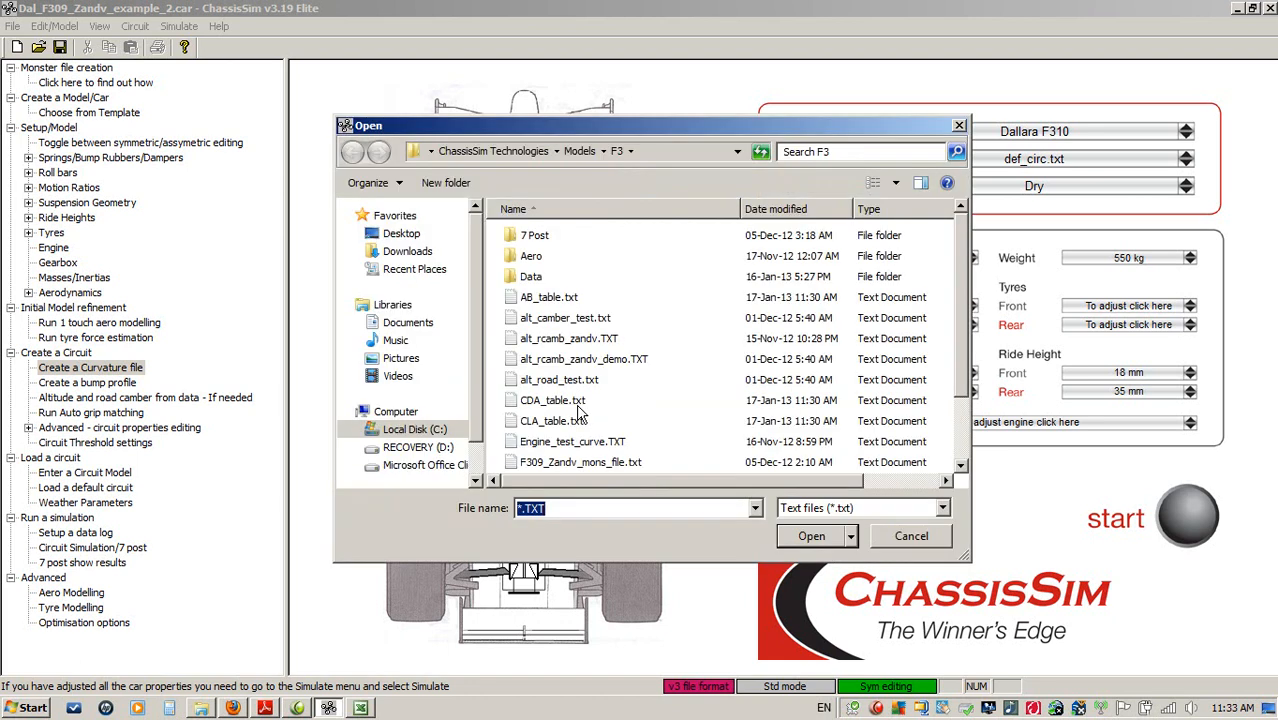
{"action": "left_click", "coordinate": [600, 386]}
{"action": "scroll", "coordinate": [602, 392], "scroll_direction": "down", "scroll_amount": 2}
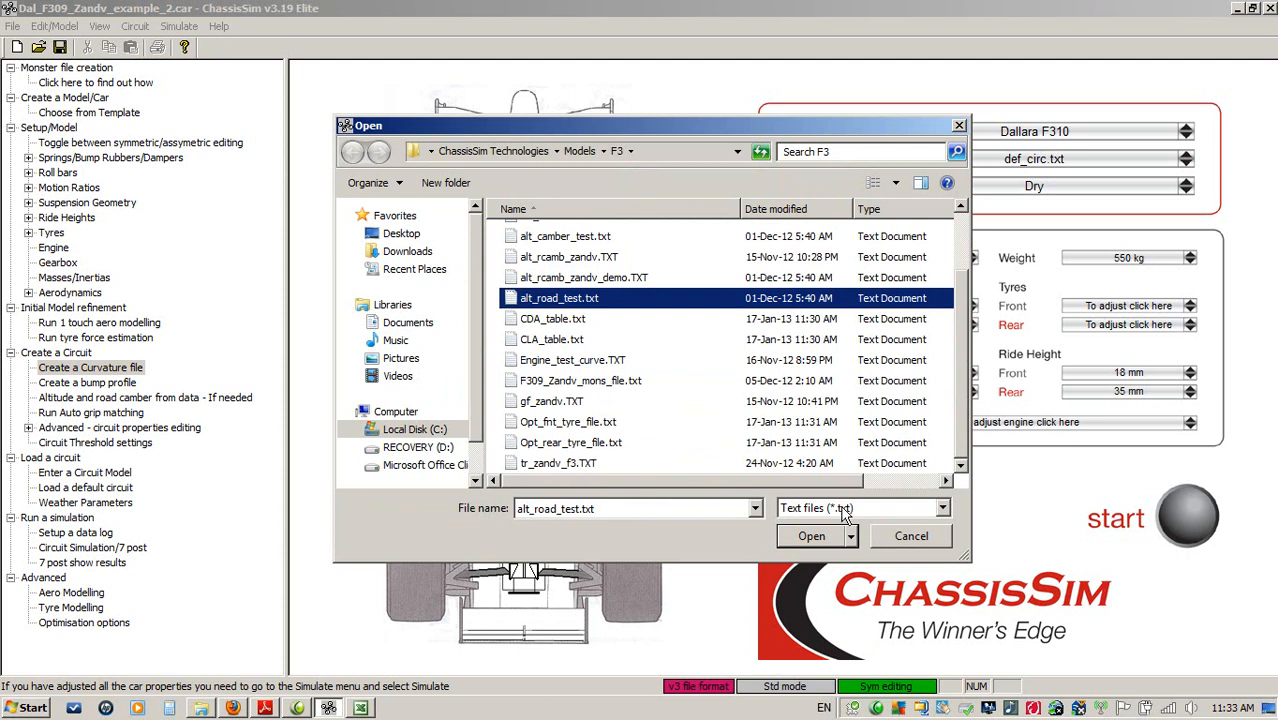
{"action": "left_click", "coordinate": [557, 470]}
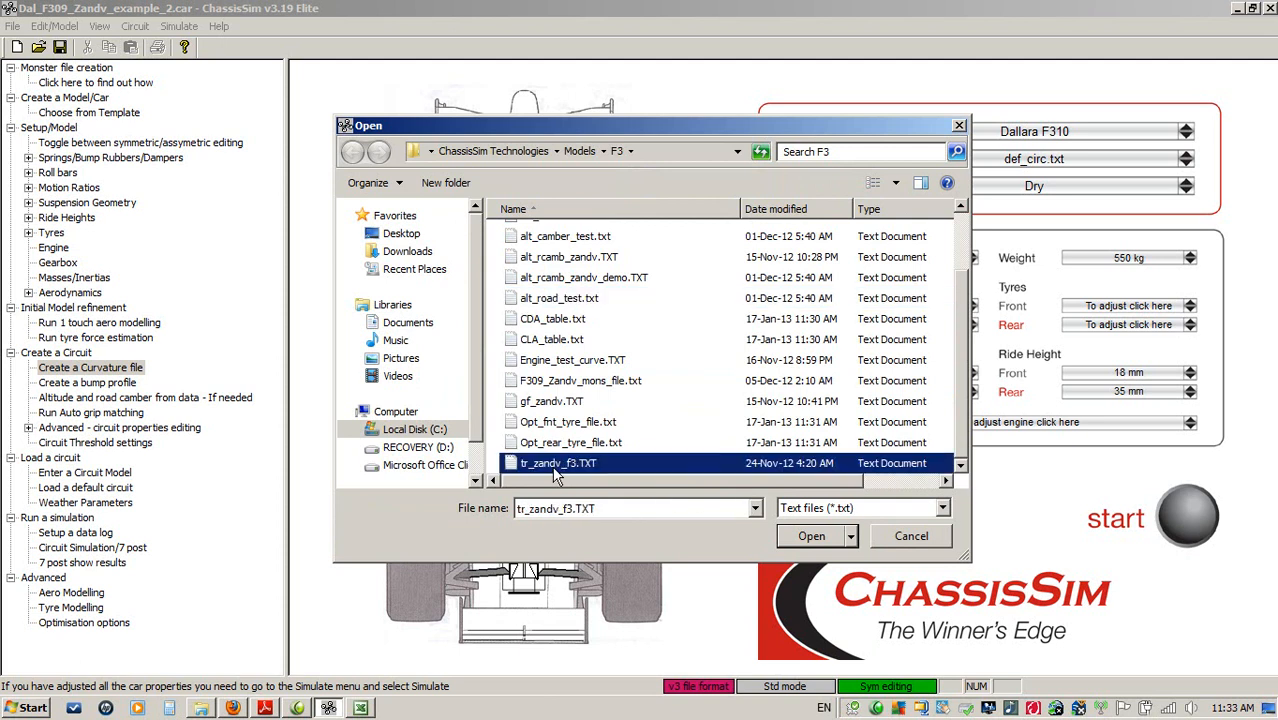
{"action": "left_click", "coordinate": [805, 540]}
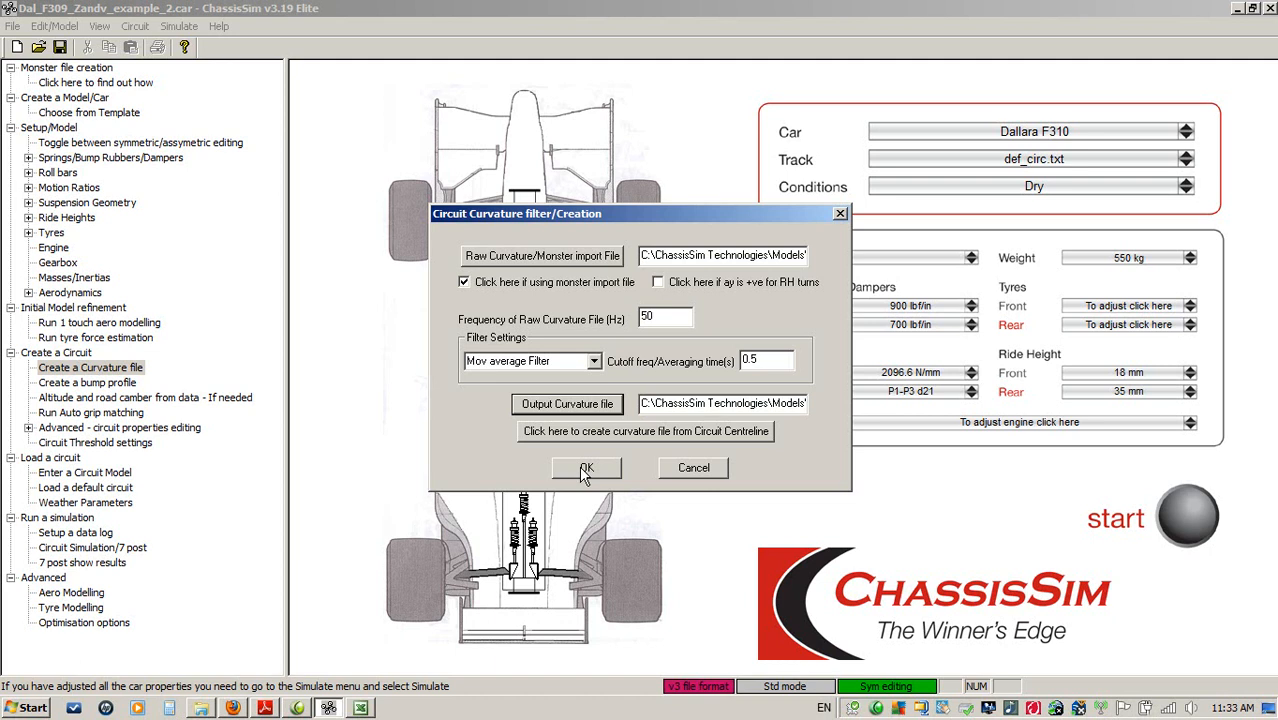
{"action": "left_click", "coordinate": [666, 470]}
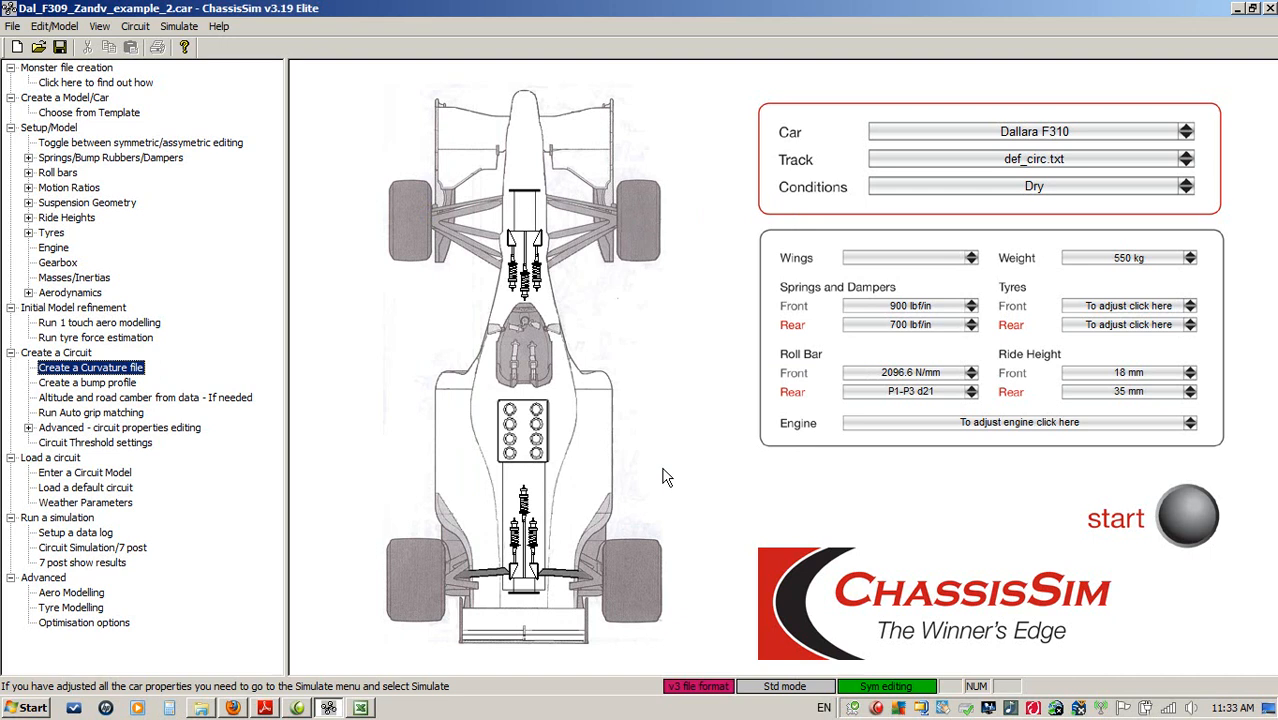
Step: Load the monster import file F309_Zandv_mons_file.txt into bump profile modelling and enable bump profile creation
{"action": "left_click", "coordinate": [100, 384]}
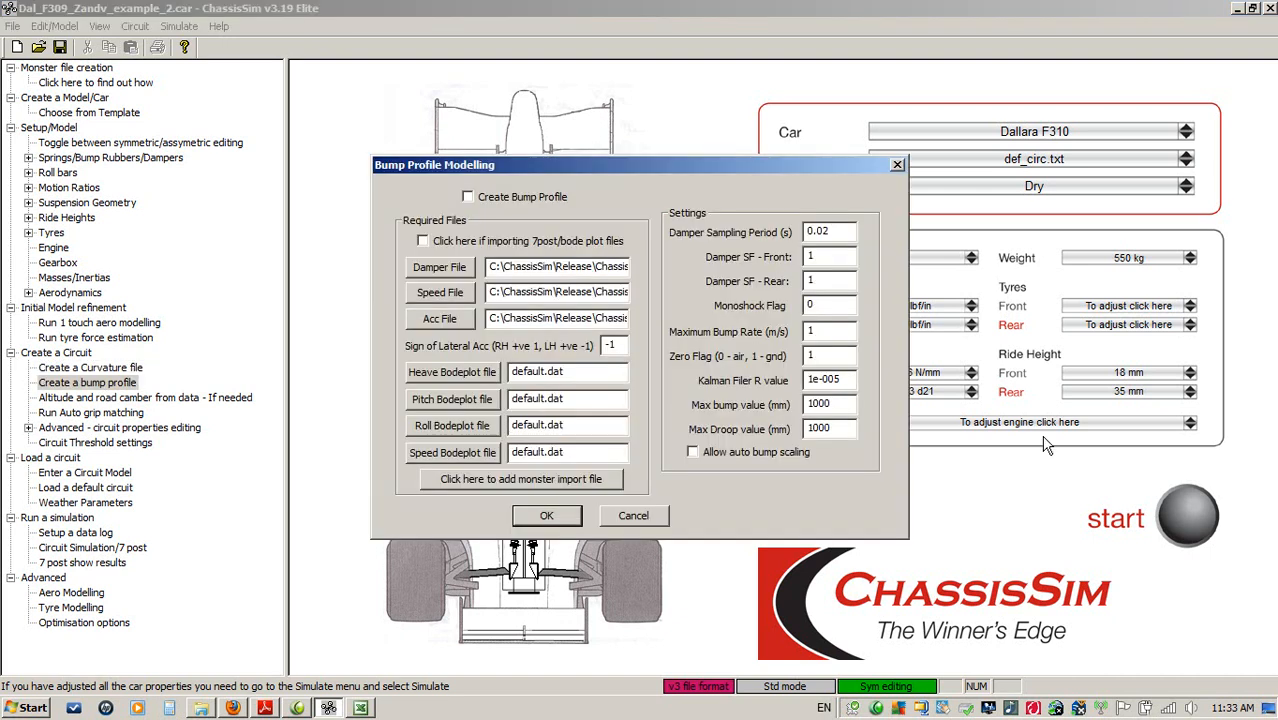
{"action": "left_click", "coordinate": [500, 480]}
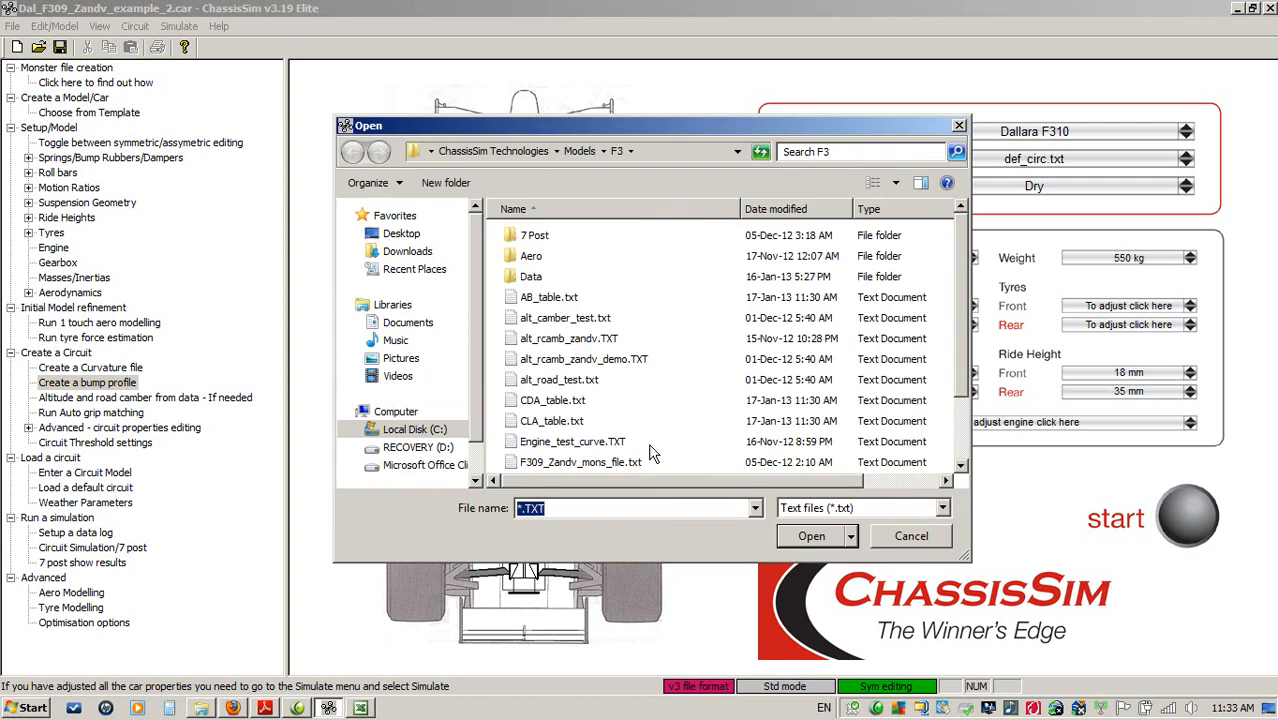
{"action": "left_click", "coordinate": [652, 445]}
{"action": "double_click", "coordinate": [600, 463]}
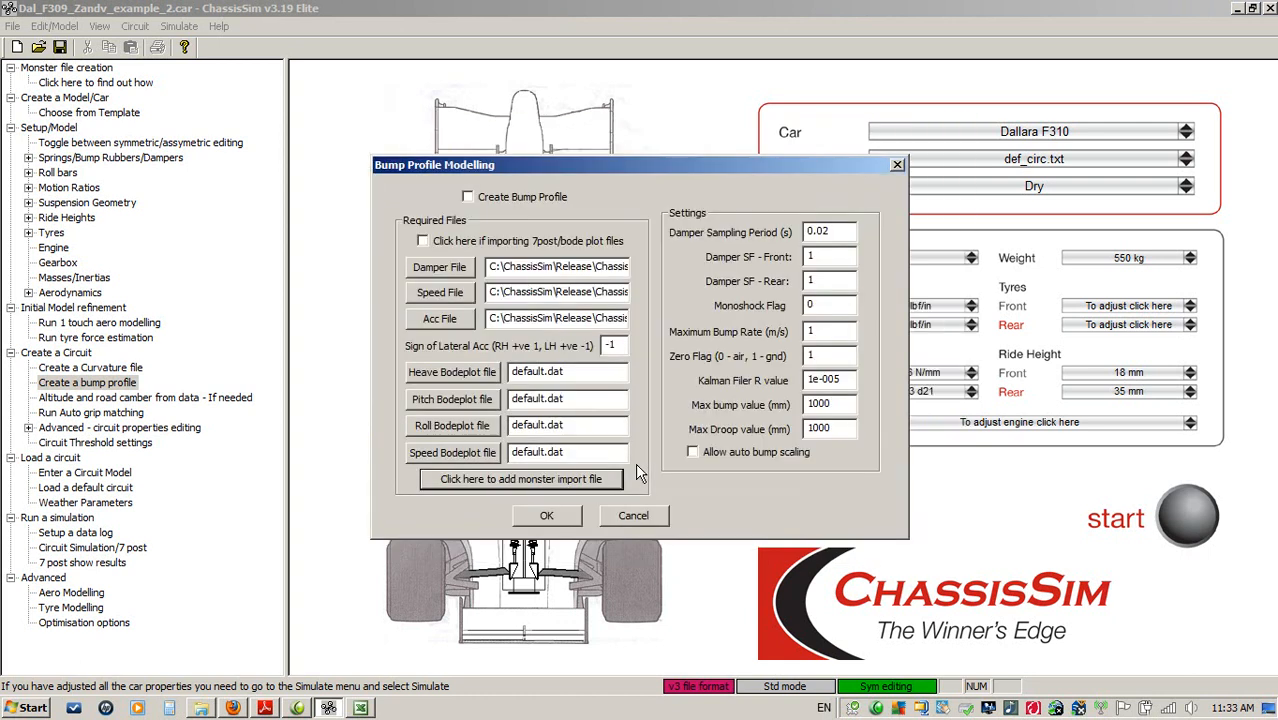
{"action": "left_click", "coordinate": [494, 201]}
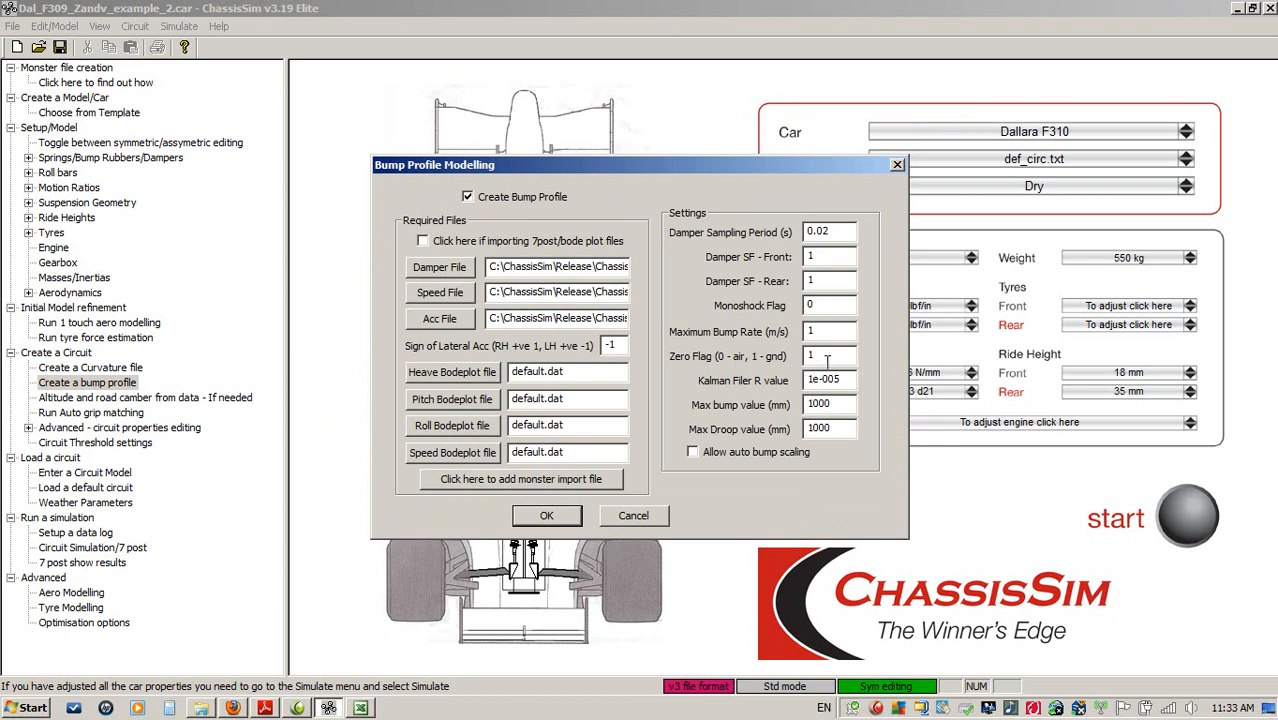
Step: Set maximum bump and droop to 30 mm and maximum bump rate to 0.2 m/s, allow auto bump scaling, then discard the settings
{"action": "left_click_drag", "start_coordinate": [838, 403], "coordinate": [628, 400]}
{"action": "type", "text": "30"}
{"action": "left_click_drag", "start_coordinate": [834, 427], "coordinate": [614, 397]}
{"action": "type", "text": "30"}
{"action": "left_click_drag", "start_coordinate": [806, 331], "coordinate": [830, 320]}
{"action": "type", "text": "0.2"}
{"action": "left_click", "coordinate": [712, 451]}
{"action": "left_click", "coordinate": [632, 516]}
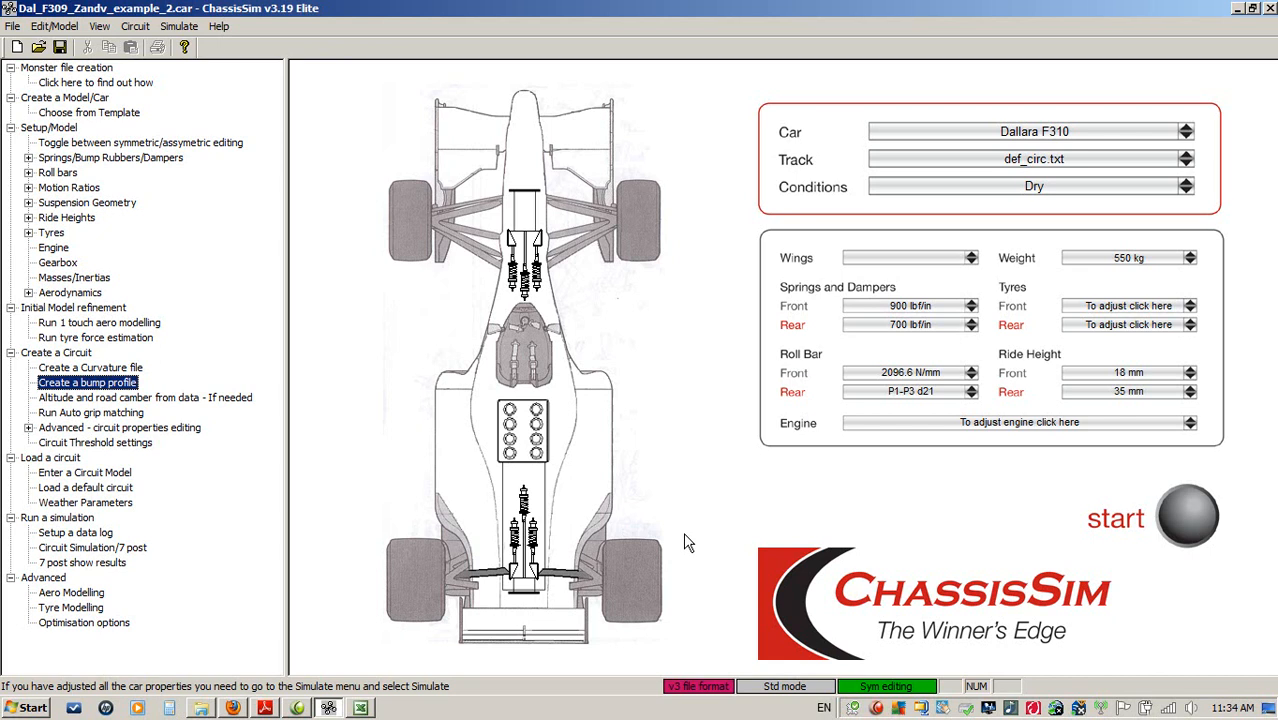
Step: Set up altitude/camber generation with the monster file F309_Zandv_mons_file.txt and the curvature file tr_zandv_f3.TXT
{"action": "left_click", "coordinate": [139, 400]}
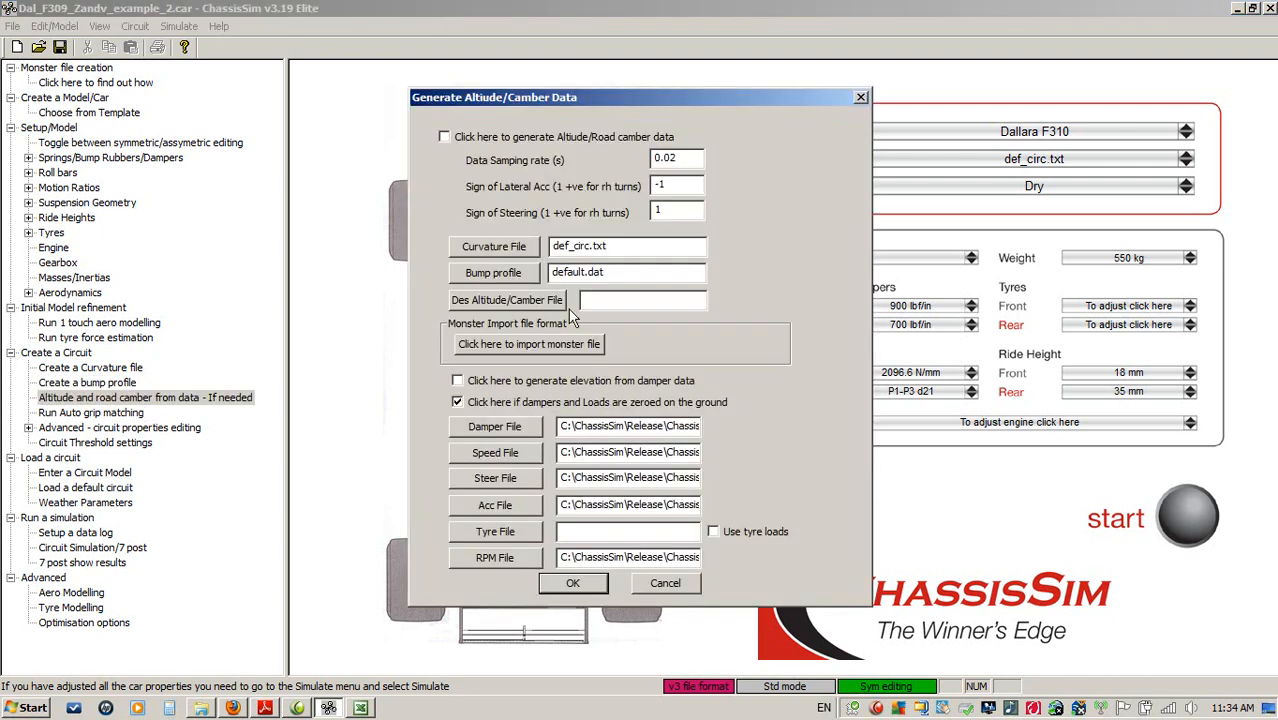
{"action": "left_click", "coordinate": [534, 347]}
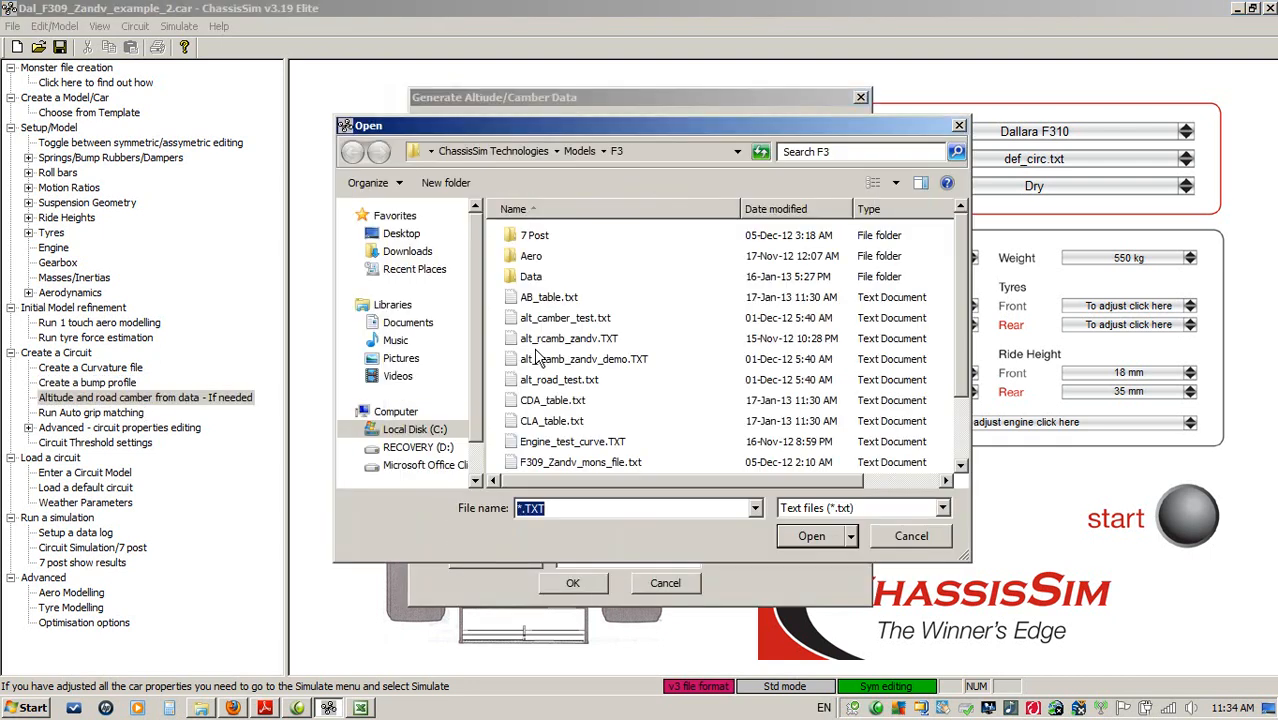
{"action": "double_click", "coordinate": [636, 466]}
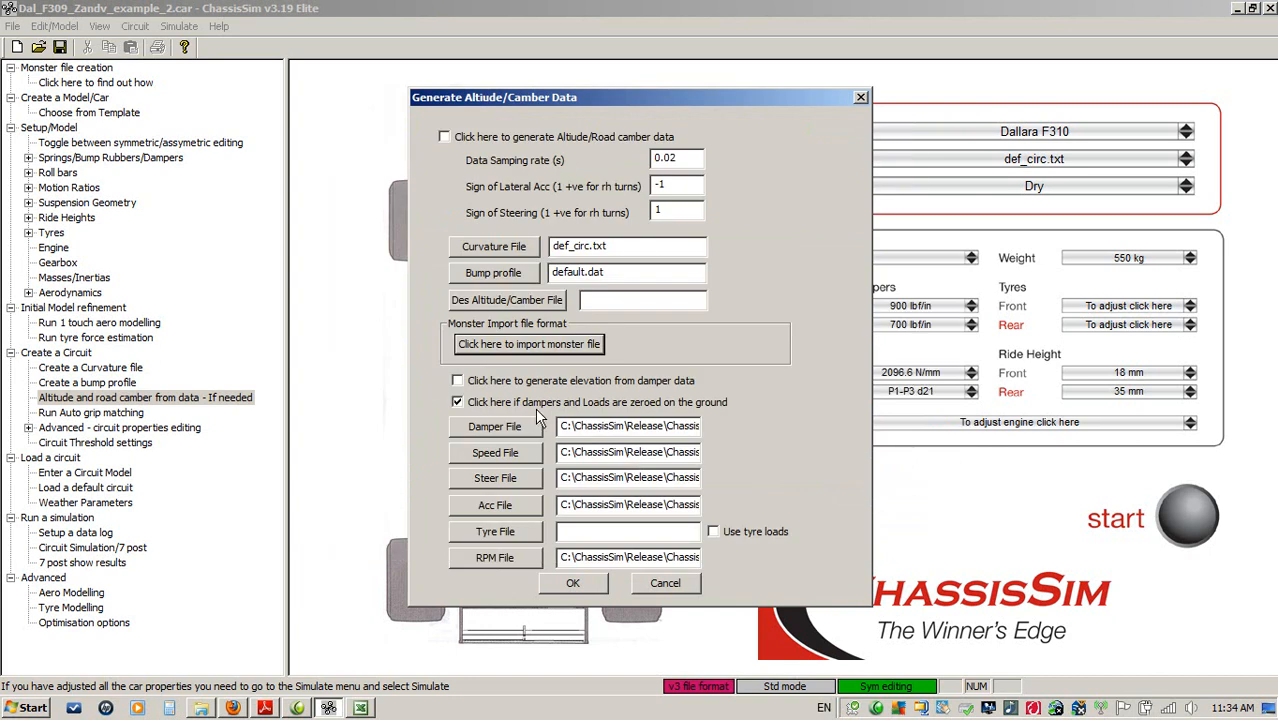
{"action": "left_click", "coordinate": [486, 247]}
{"action": "left_click", "coordinate": [625, 422]}
{"action": "scroll", "coordinate": [620, 430], "scroll_direction": "down", "scroll_amount": 2}
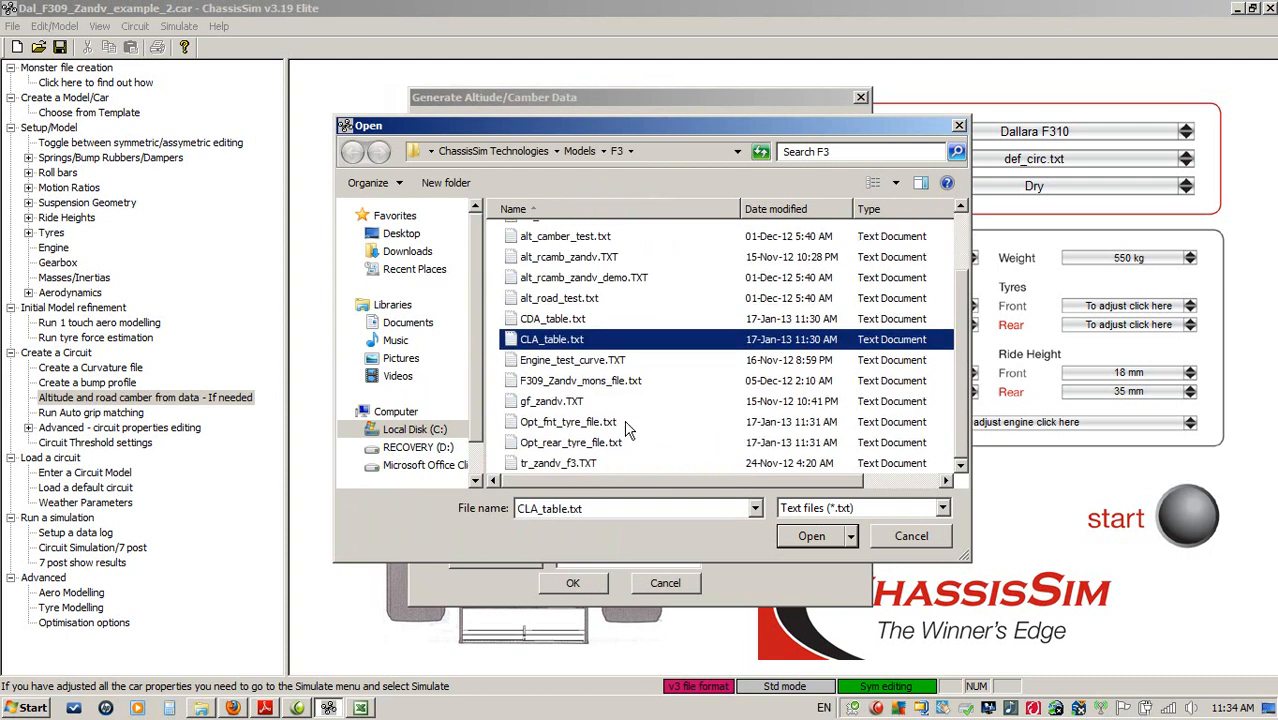
{"action": "double_click", "coordinate": [560, 463]}
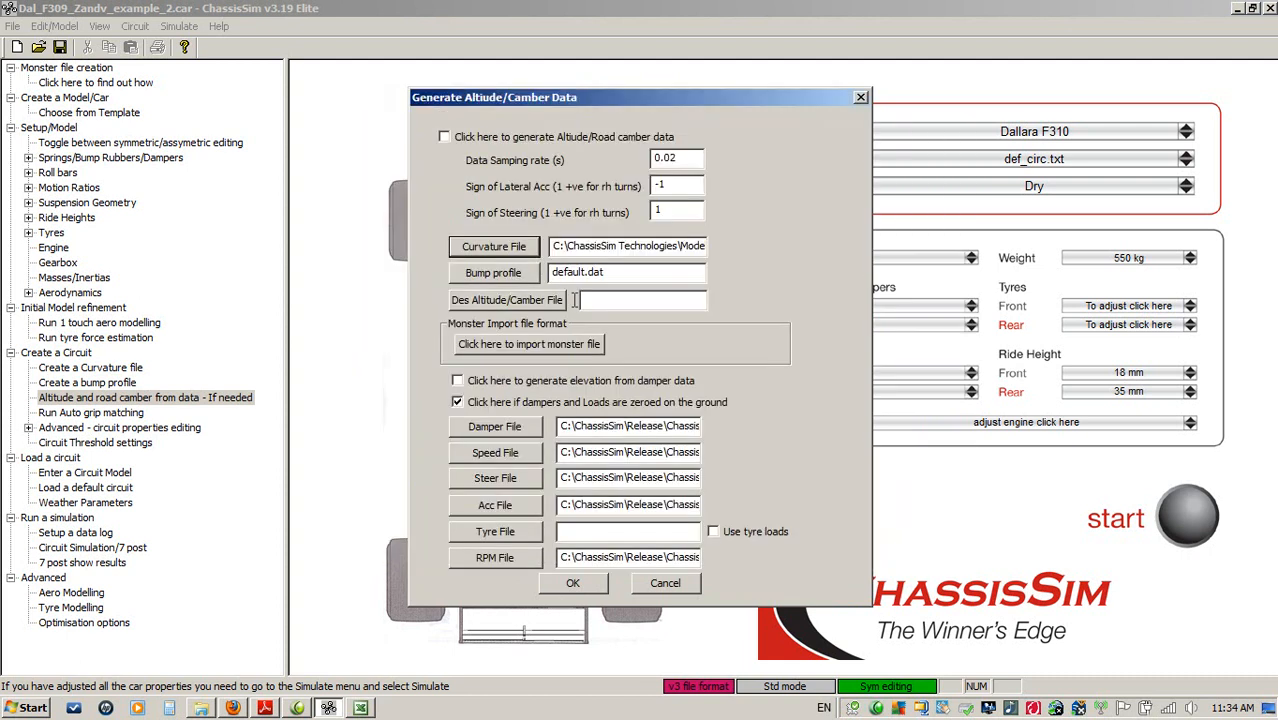
Step: Select bump_profile_zandv_f3.dat as the bump profile for the altitude/camber generation
{"action": "left_click", "coordinate": [484, 290]}
{"action": "left_click", "coordinate": [881, 510]}
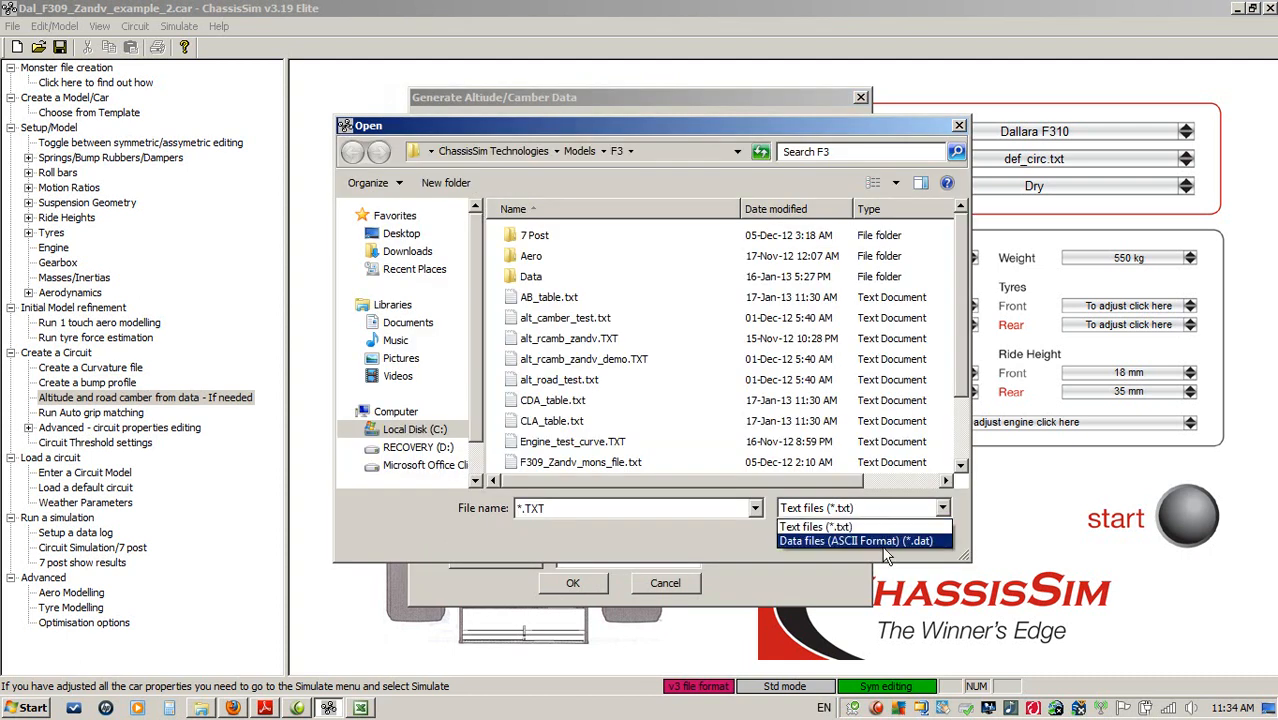
{"action": "left_click", "coordinate": [883, 545]}
{"action": "left_click", "coordinate": [645, 422]}
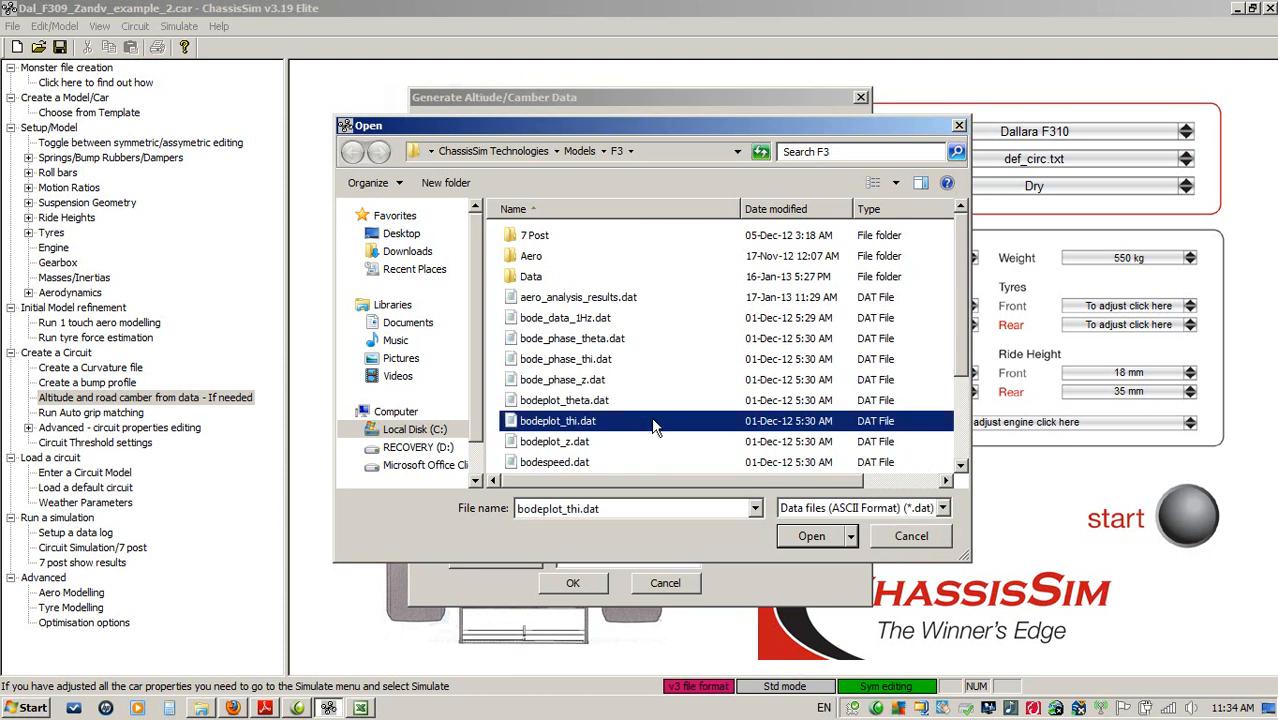
{"action": "scroll", "coordinate": [652, 428], "scroll_direction": "down", "scroll_amount": 2}
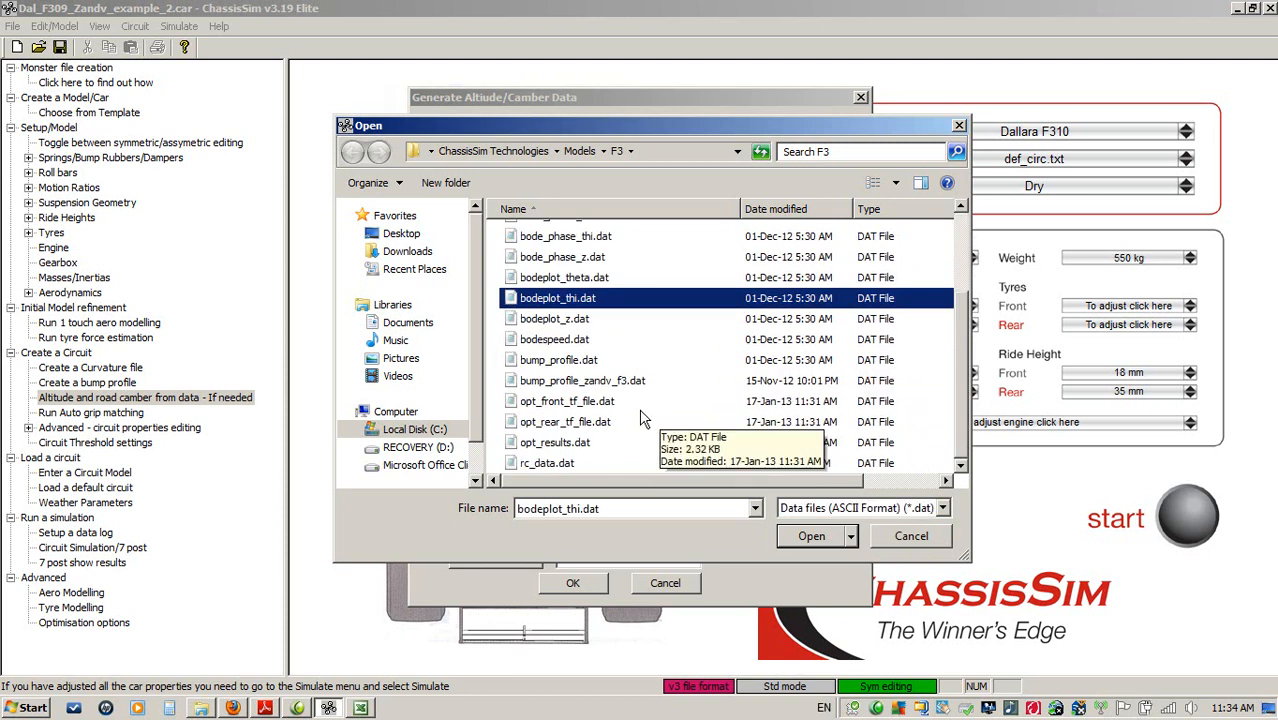
{"action": "double_click", "coordinate": [603, 382]}
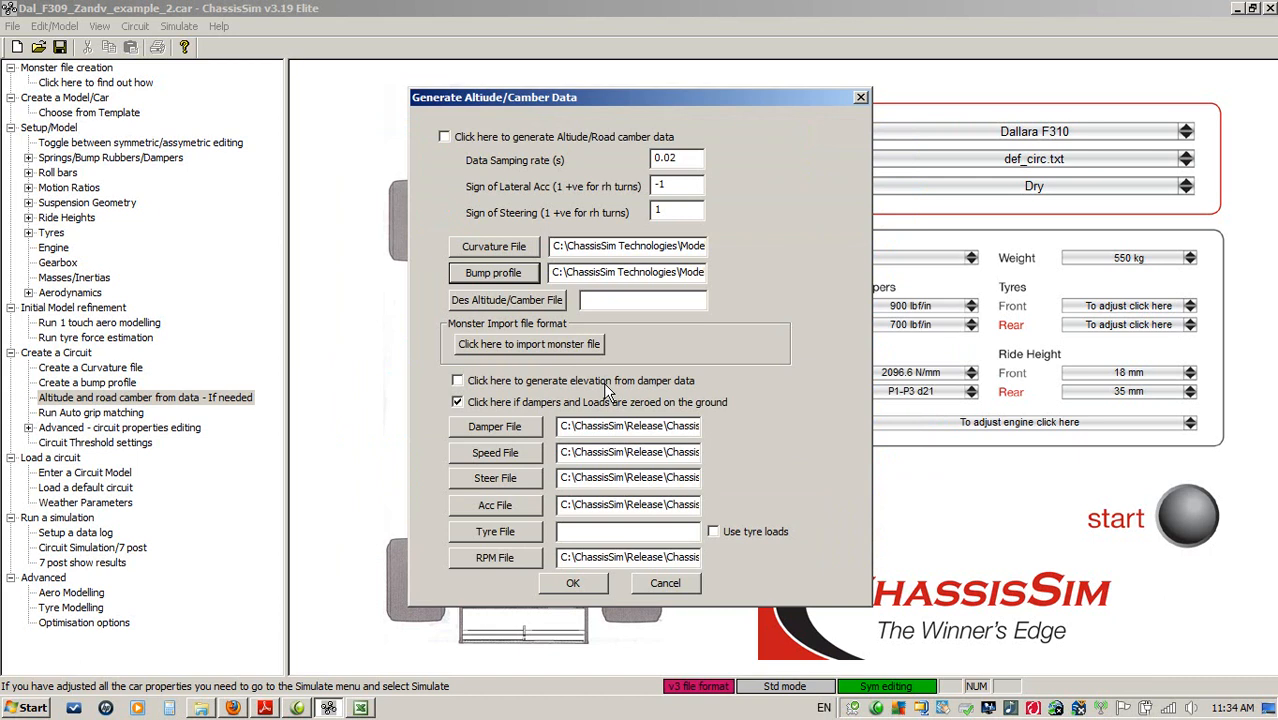
Step: Set the steering sign to 1, enable altitude/road camber generation into alt_rcamb_zandv_demo.TXT, run it and close the simulation window
{"action": "left_click", "coordinate": [657, 207]}
{"action": "type", "text": "1"}
{"action": "left_click", "coordinate": [462, 140]}
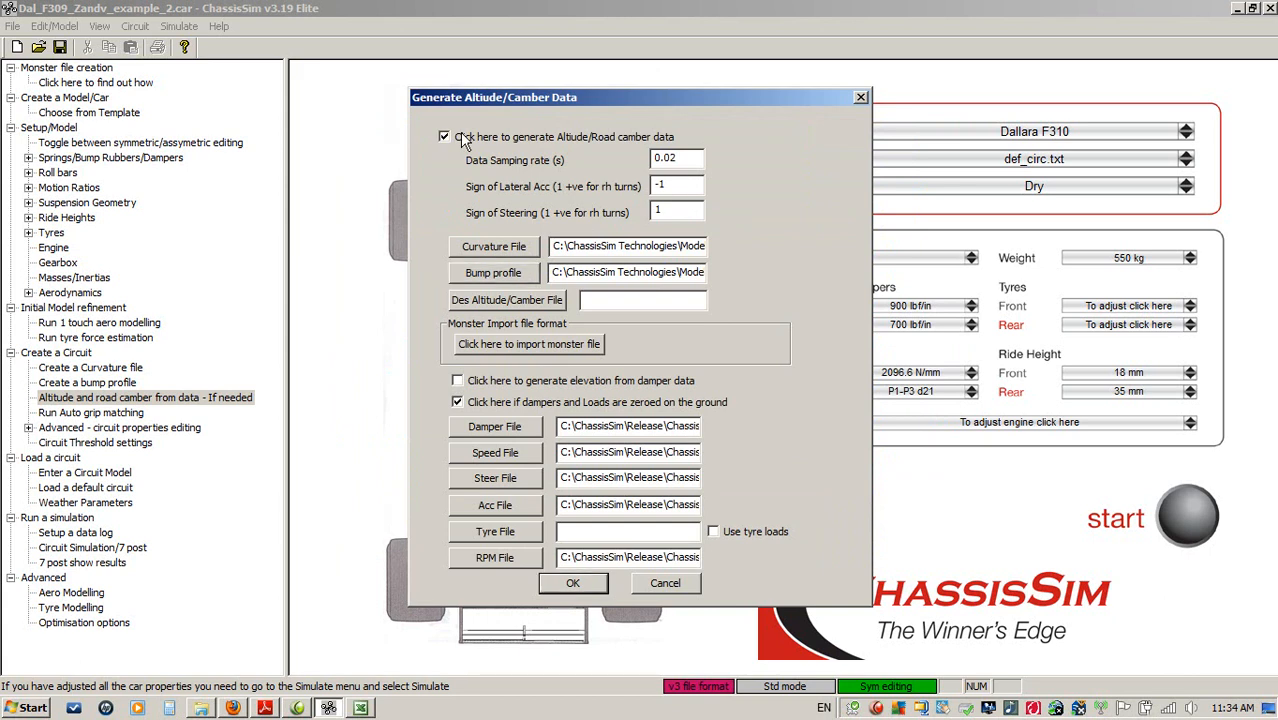
{"action": "left_click", "coordinate": [542, 302]}
{"action": "double_click", "coordinate": [624, 360]}
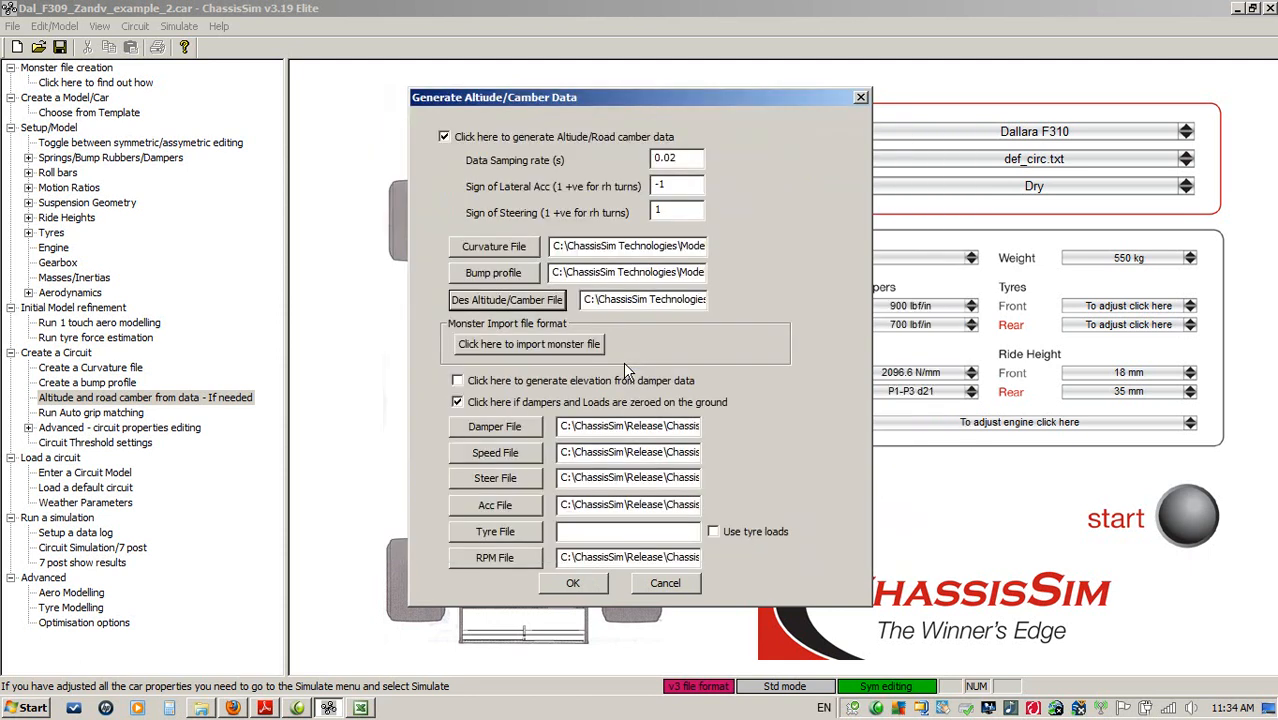
{"action": "left_click", "coordinate": [576, 584]}
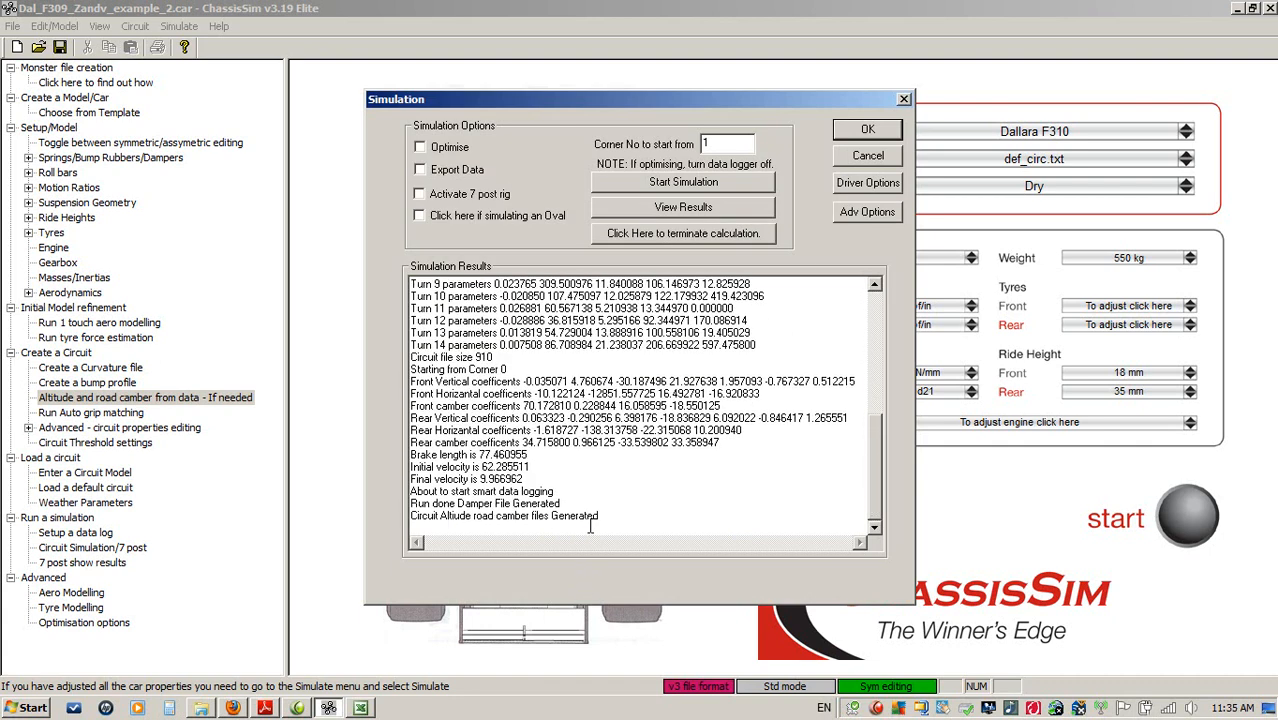
{"action": "left_click", "coordinate": [860, 157]}
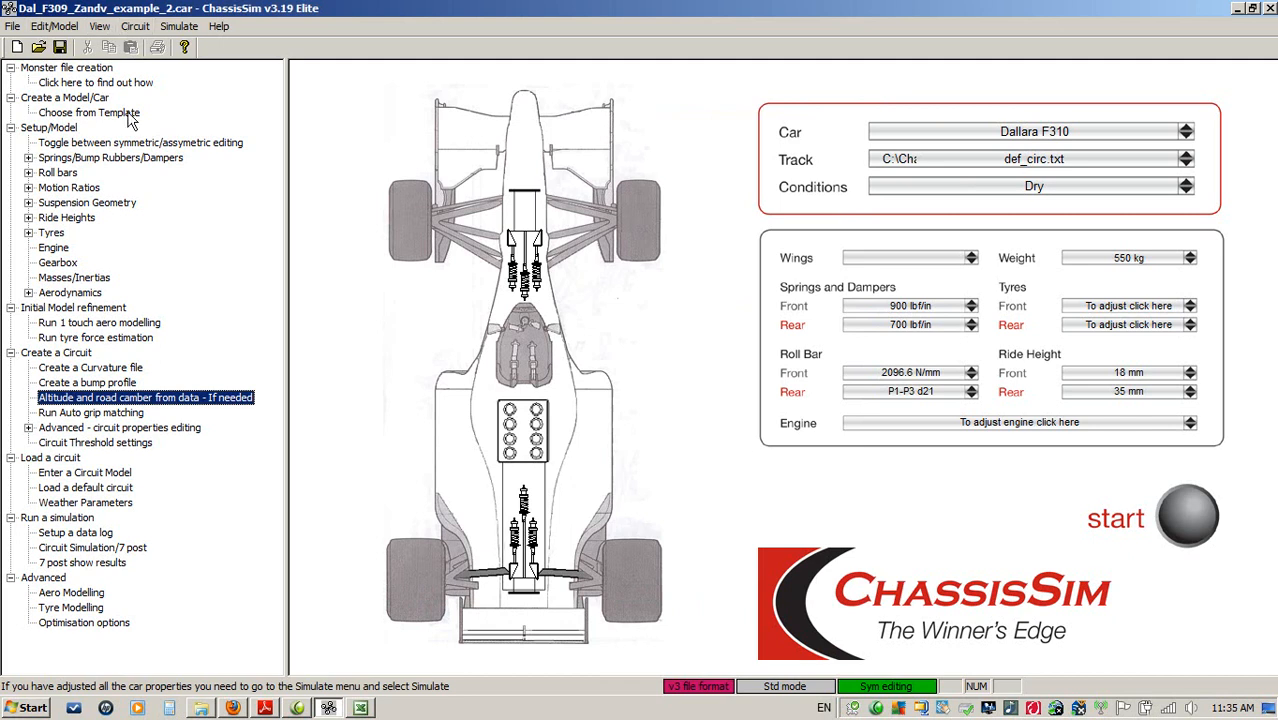
Step: Open the circuit information and assign tr_zandv_f3.TXT as the circuit's curvature file
{"action": "left_click", "coordinate": [105, 476]}
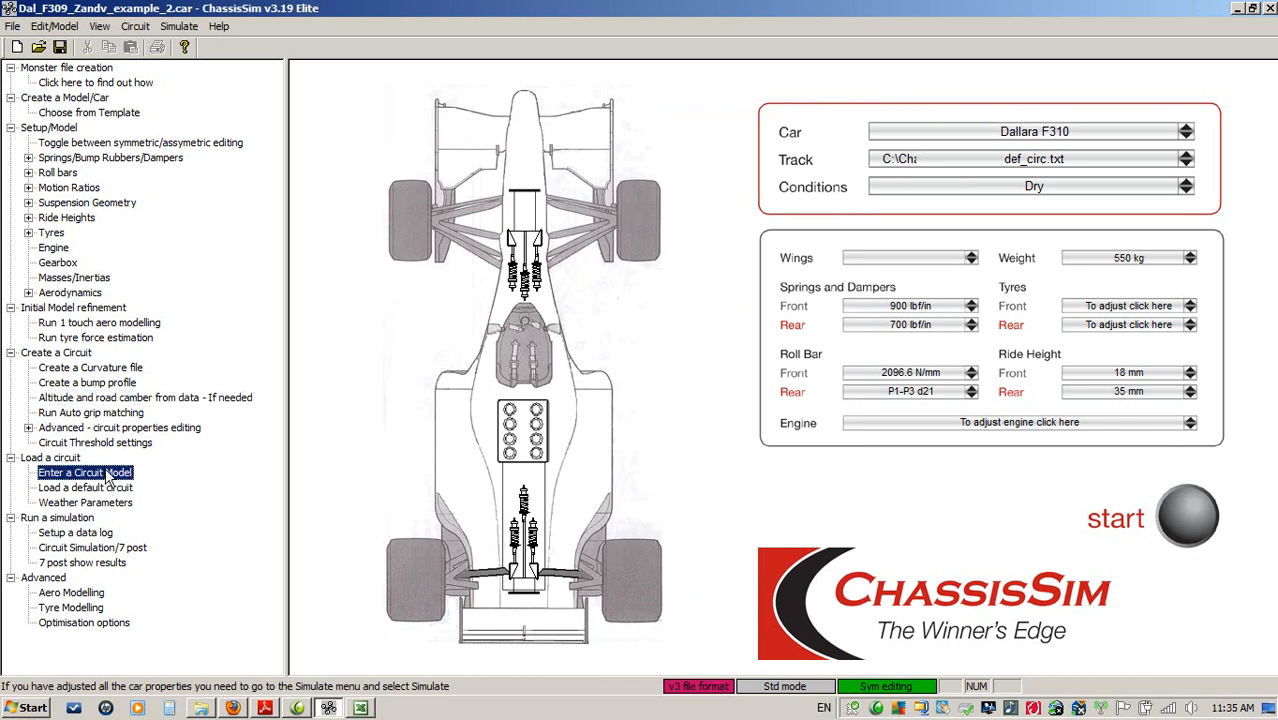
{"action": "left_click", "coordinate": [135, 26]}
{"action": "left_click", "coordinate": [160, 61]}
{"action": "left_click", "coordinate": [448, 249]}
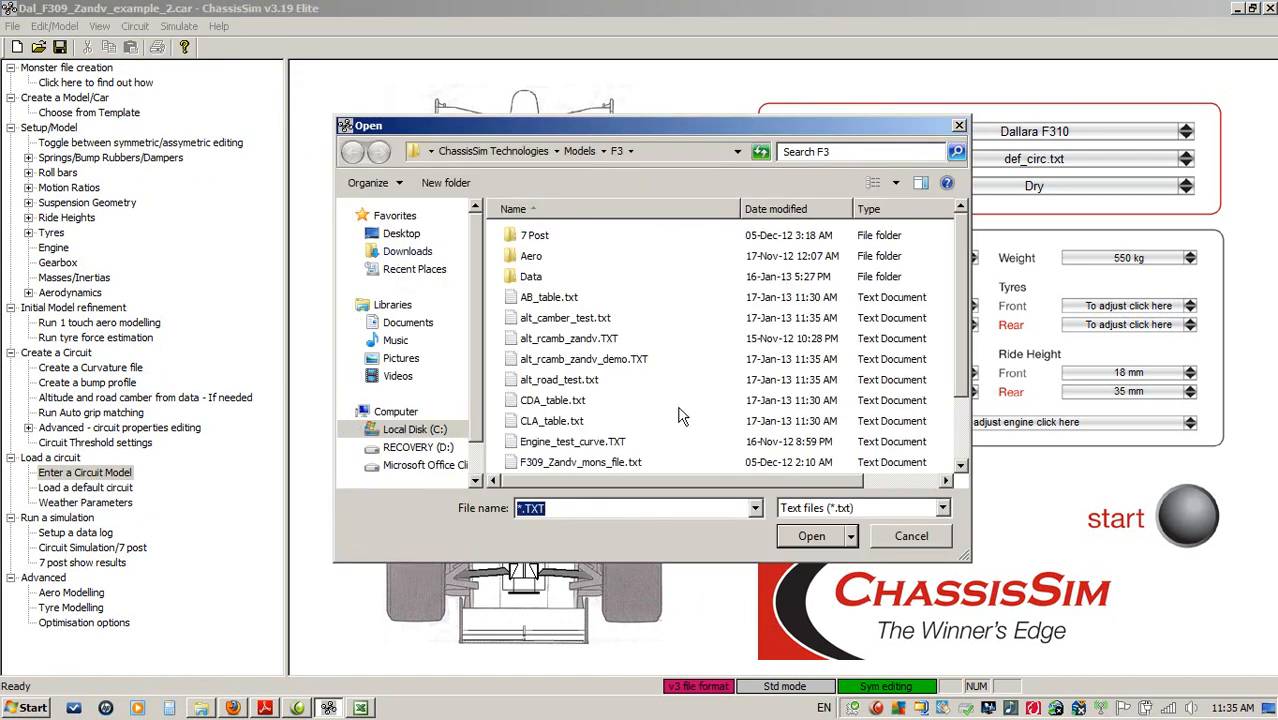
{"action": "left_click", "coordinate": [684, 421]}
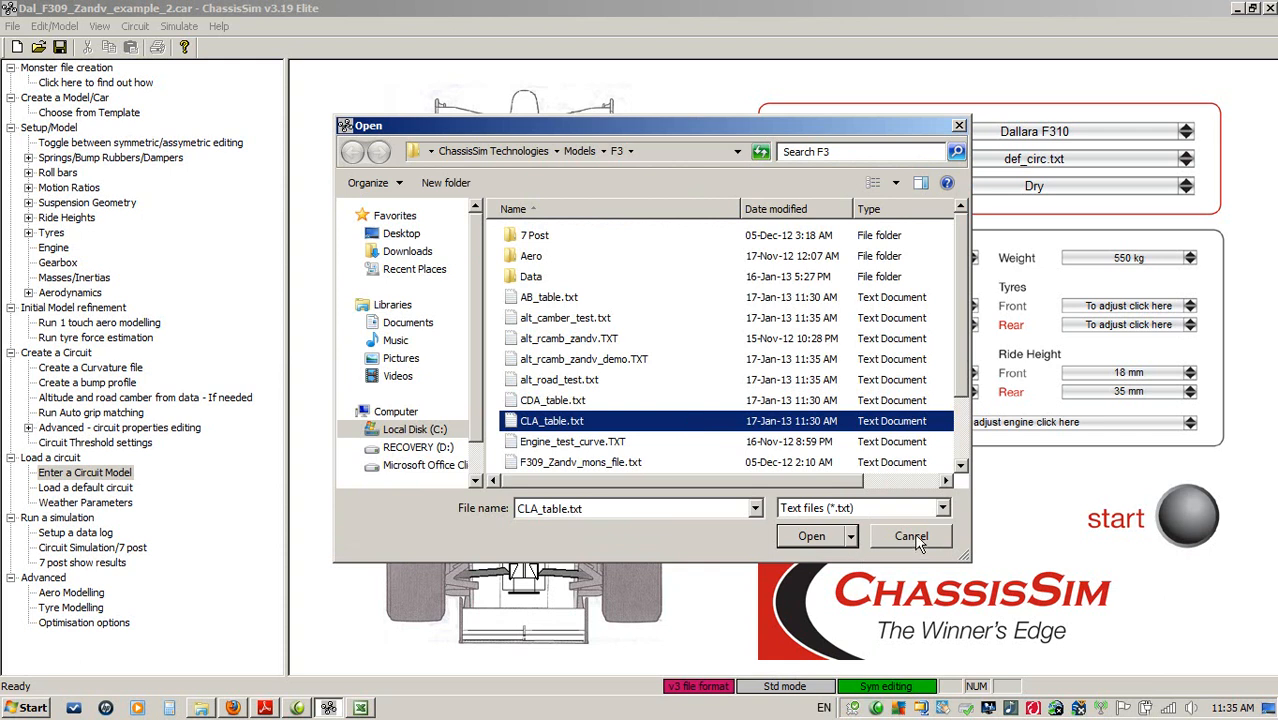
{"action": "scroll", "coordinate": [757, 432], "scroll_direction": "down", "scroll_amount": 2}
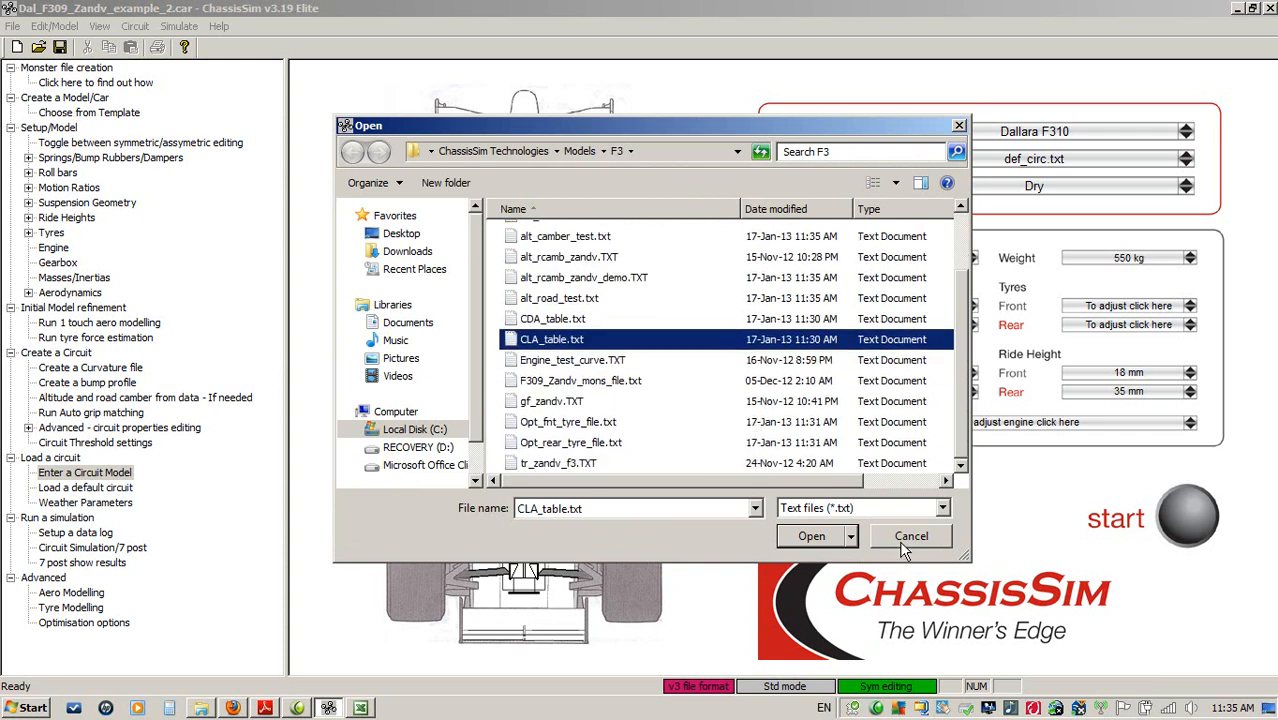
{"action": "double_click", "coordinate": [563, 466]}
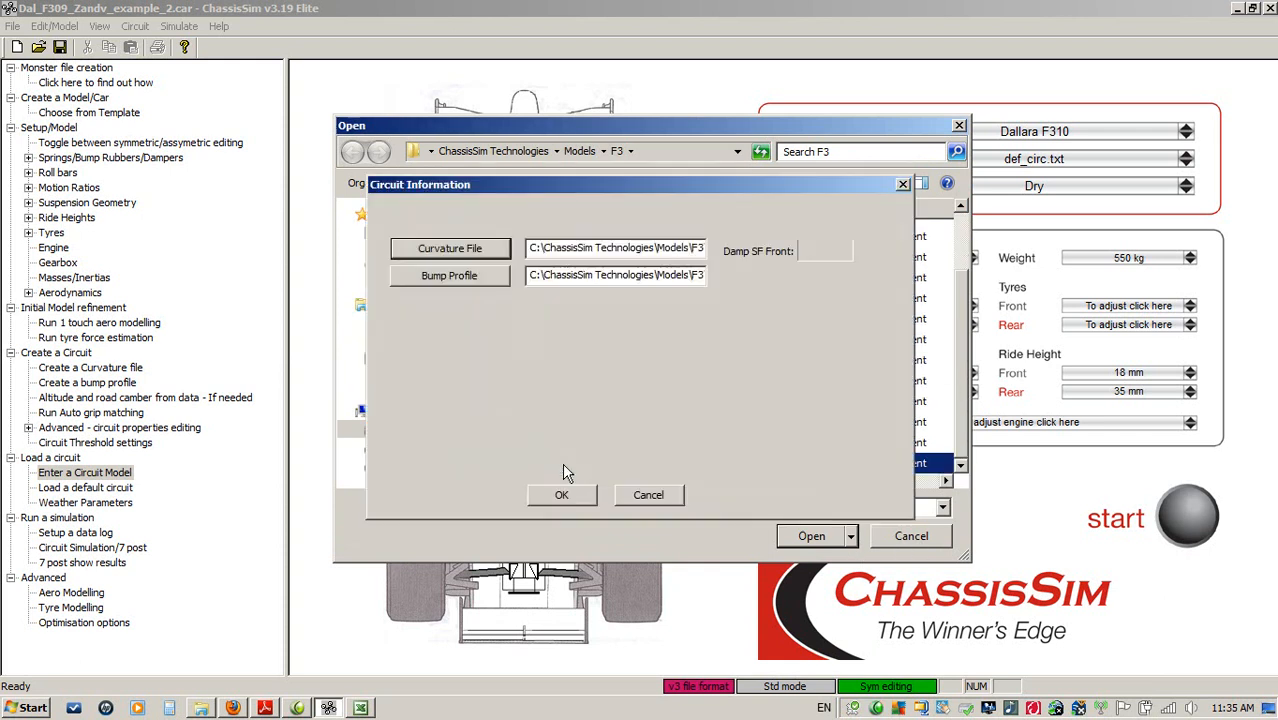
Step: Assign bump_profile_zandv_f3.dat as the circuit's bump profile
{"action": "left_click", "coordinate": [425, 279]}
{"action": "left_click", "coordinate": [841, 510]}
{"action": "left_click", "coordinate": [839, 541]}
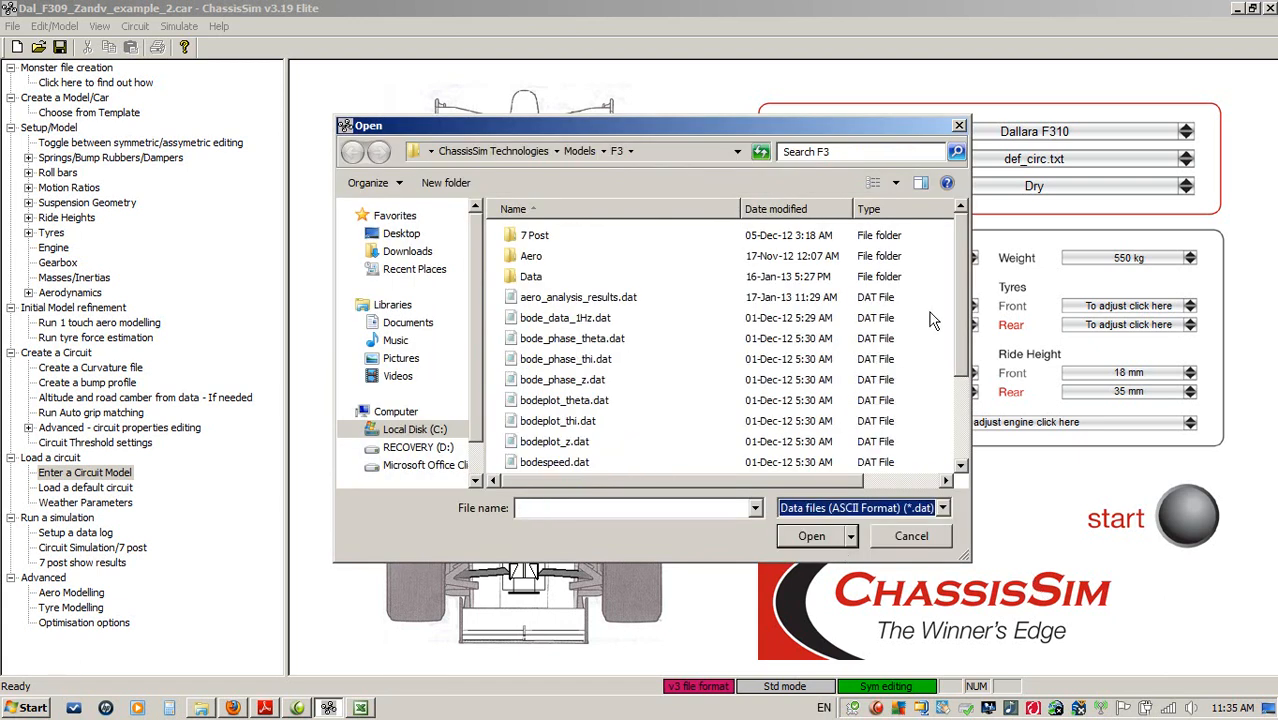
{"action": "left_click_drag", "start_coordinate": [958, 291], "coordinate": [968, 372]}
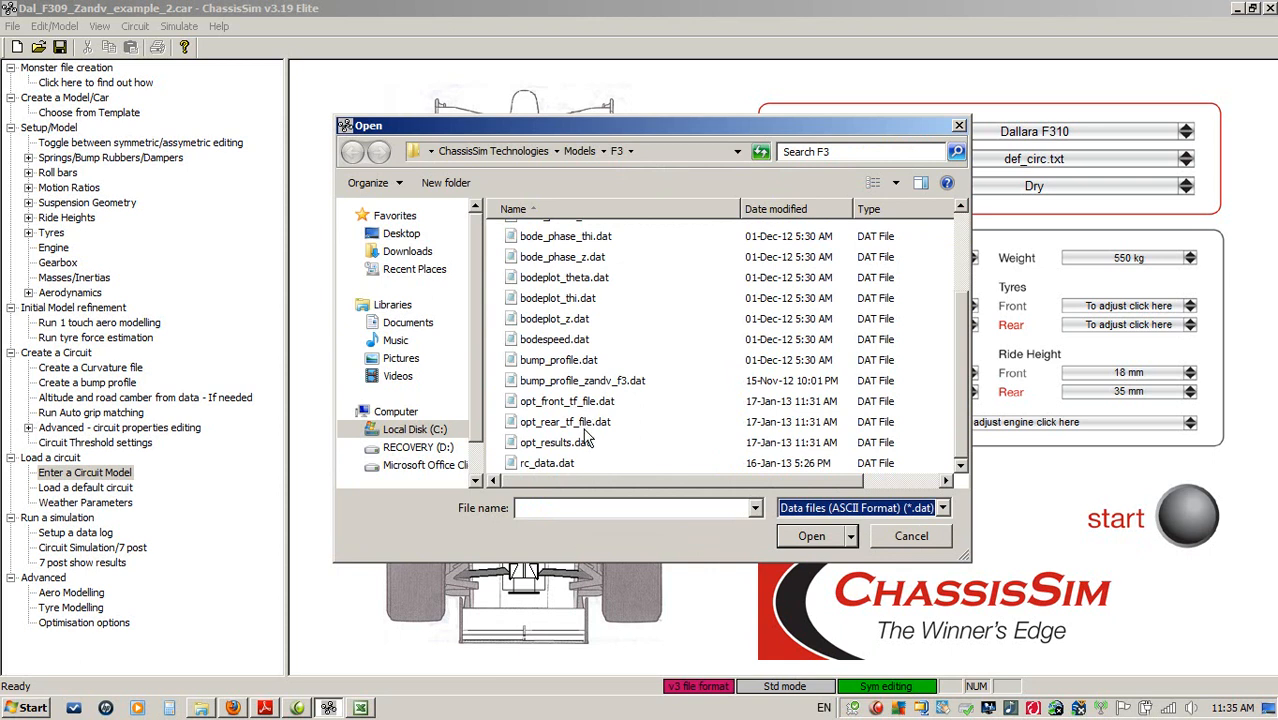
{"action": "left_click", "coordinate": [617, 384]}
{"action": "double_click", "coordinate": [617, 390]}
Step: Import alt_rcamb_zandv_demo.TXT as the altitude/camber file, enable the use of altitude/camber and accept the circuit information
{"action": "left_click", "coordinate": [594, 361]}
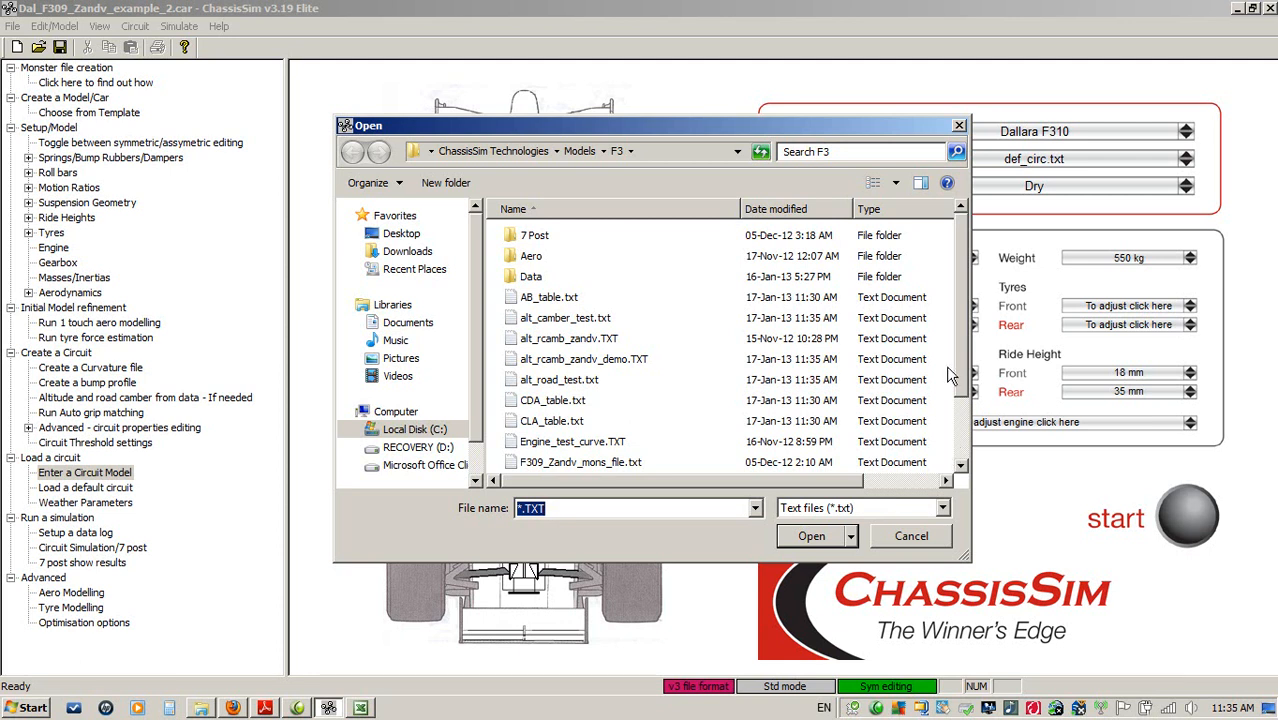
{"action": "double_click", "coordinate": [597, 362]}
{"action": "left_click", "coordinate": [458, 366]}
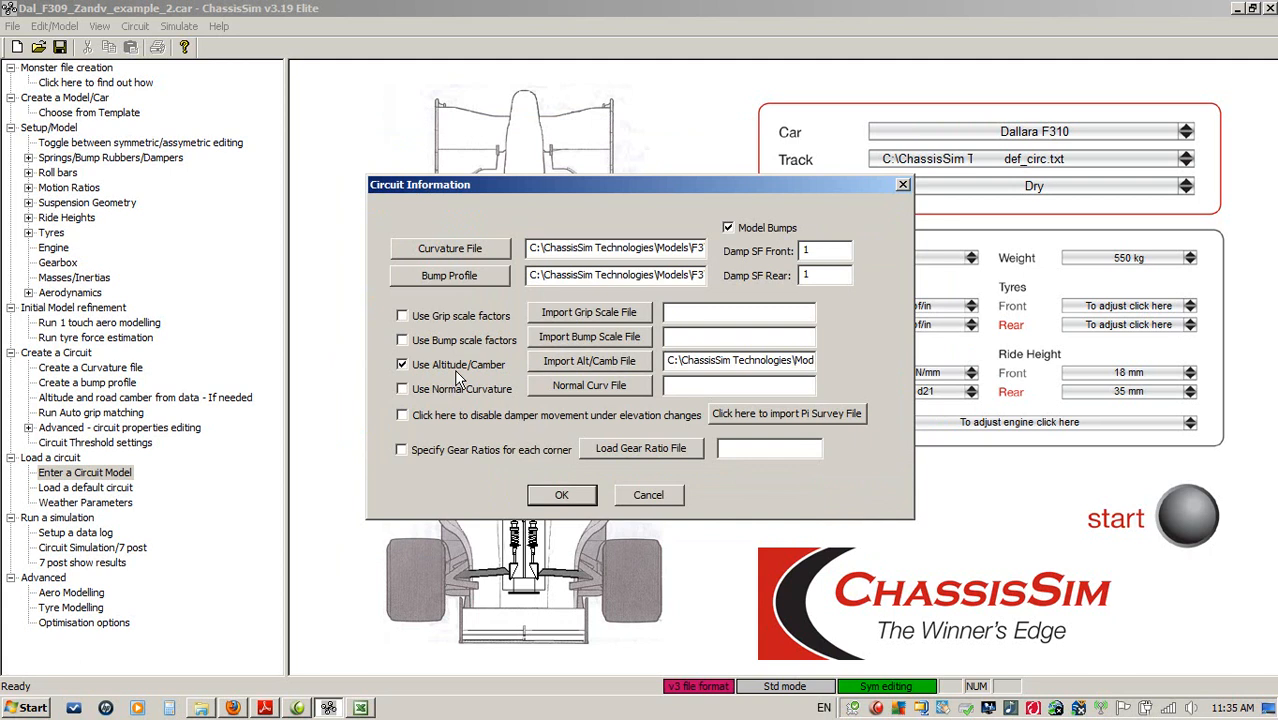
{"action": "left_click", "coordinate": [561, 495]}
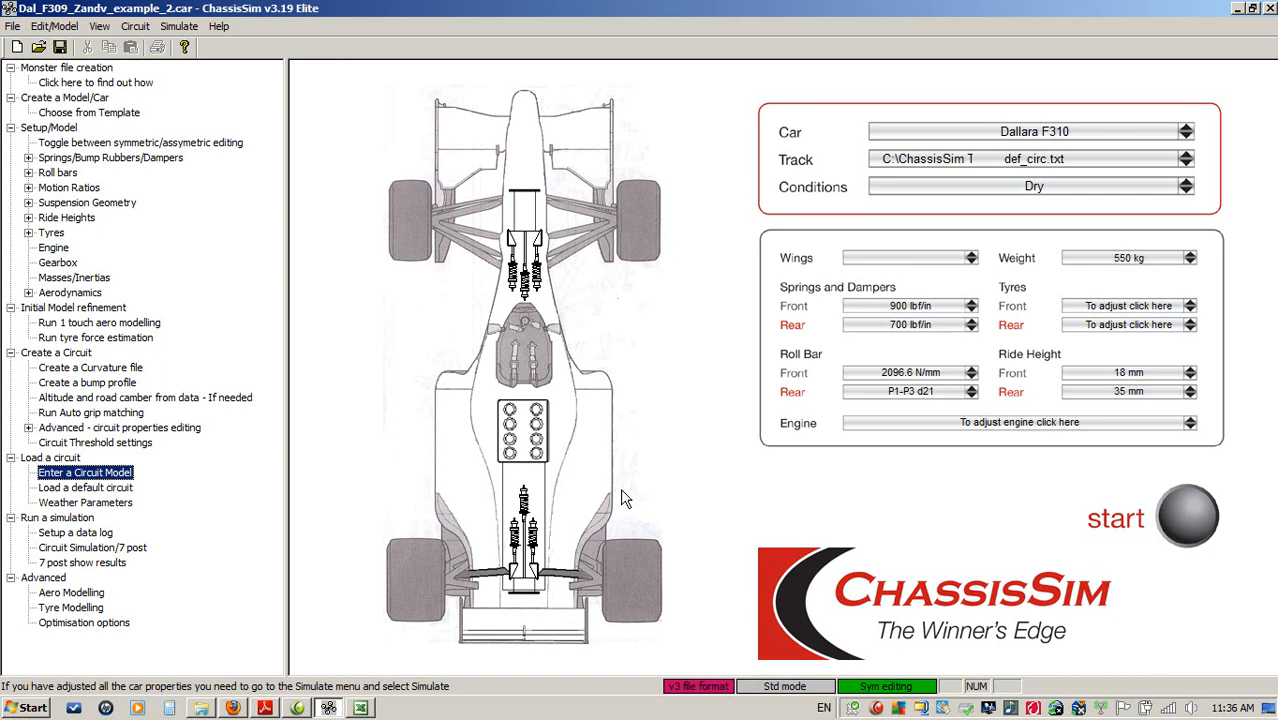
Step: Open the auto grip matching options and import the monster file F309_Zandv_mons_file.txt
{"action": "left_click", "coordinate": [104, 414]}
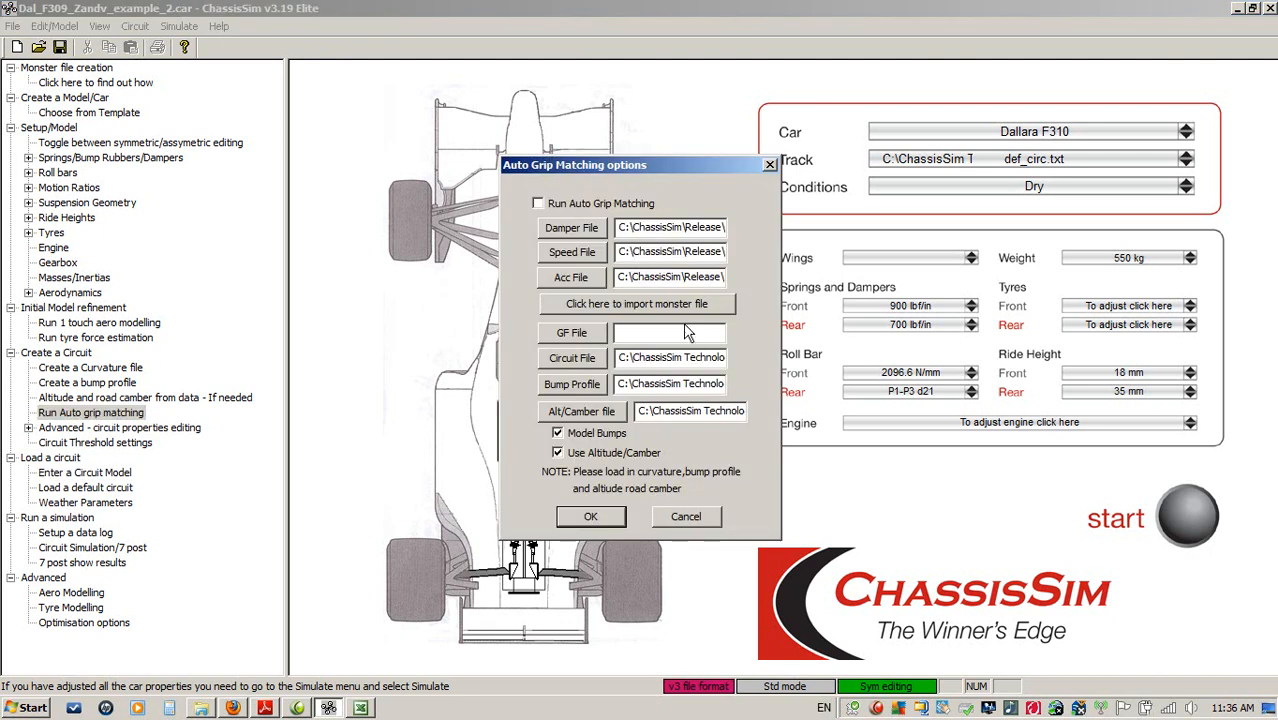
{"action": "left_click", "coordinate": [648, 305]}
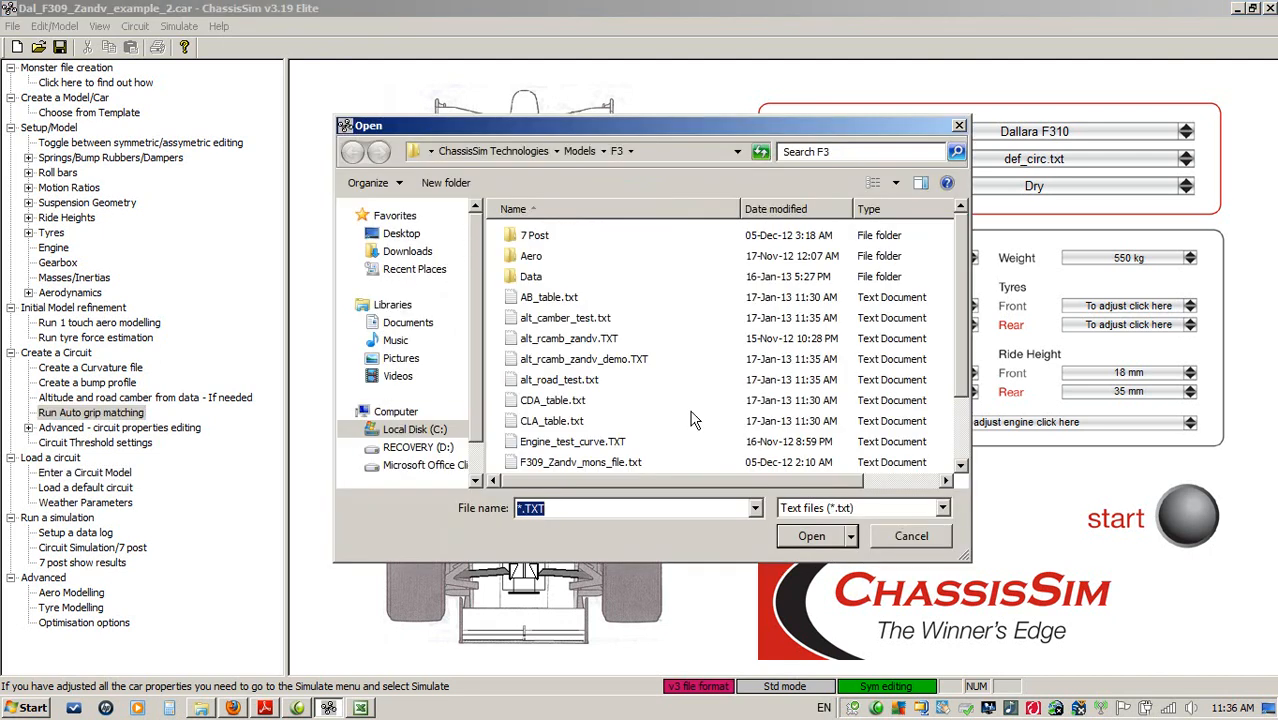
{"action": "double_click", "coordinate": [582, 463]}
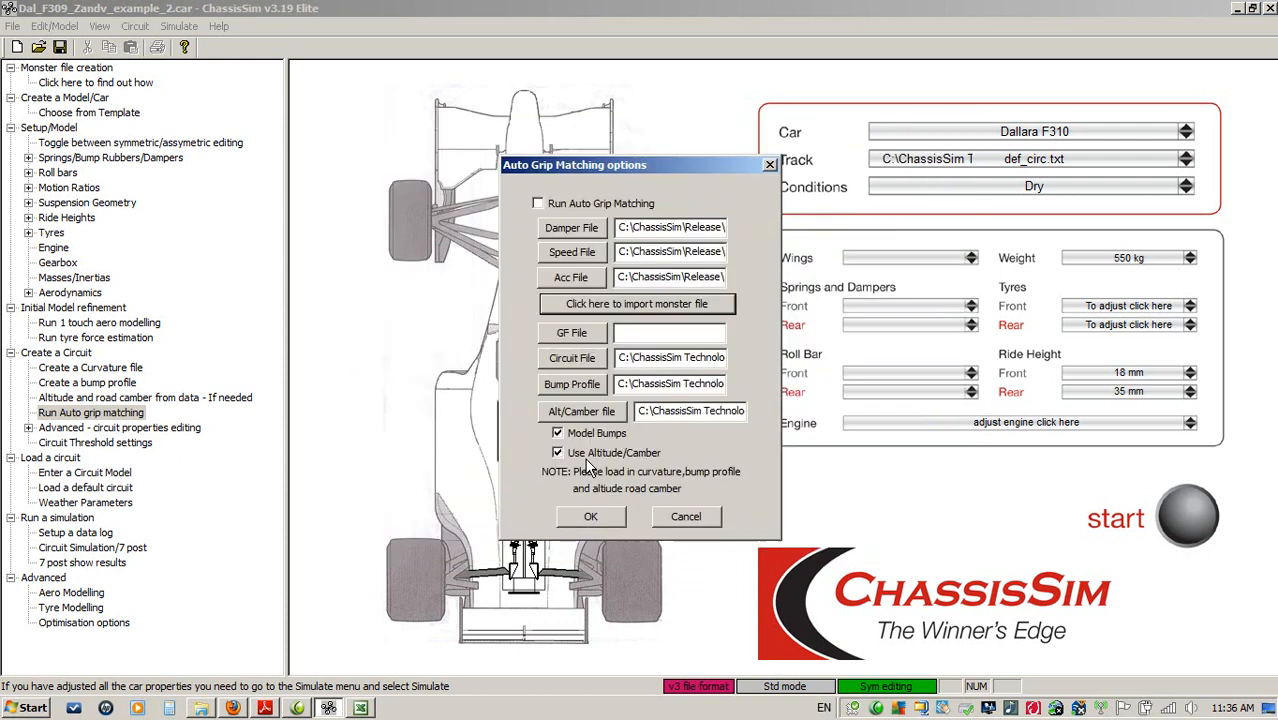
Step: Specify gf_zandv_demo as the GF file for auto grip matching, and cancel the options without running it
{"action": "left_click", "coordinate": [579, 335]}
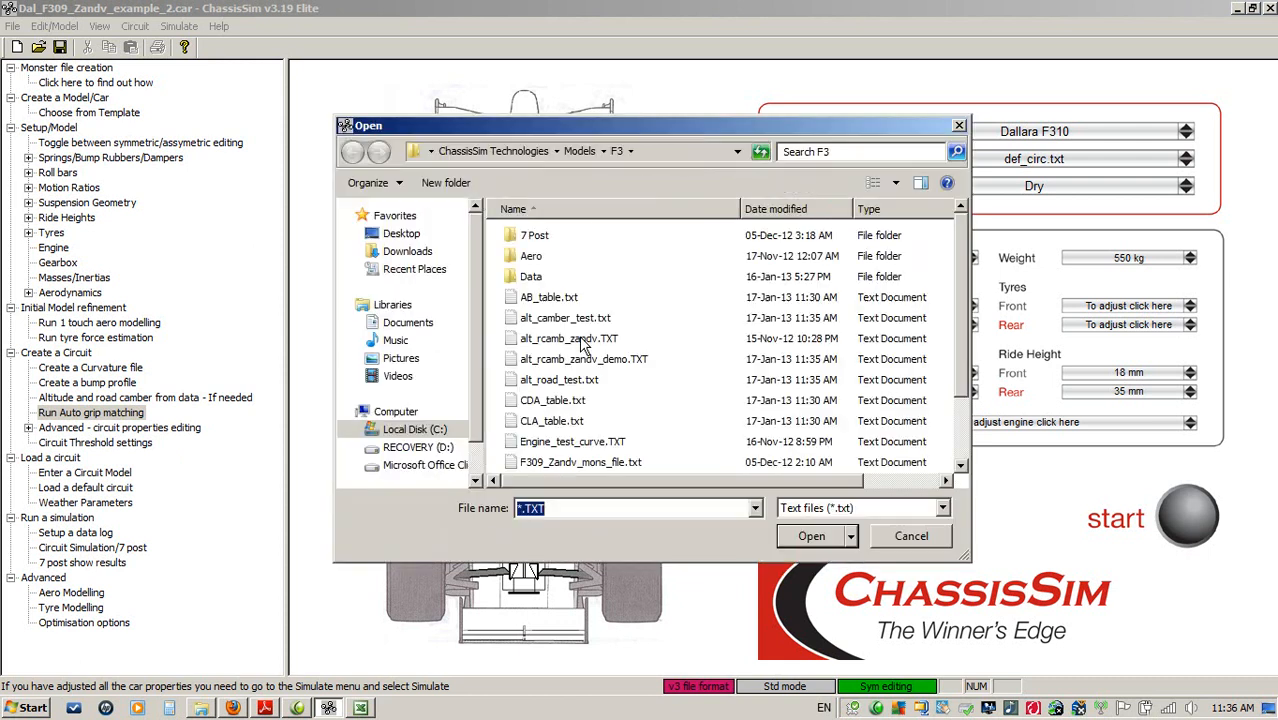
{"action": "key", "text": "BackSpace"}
{"action": "type", "text": "gf_"}
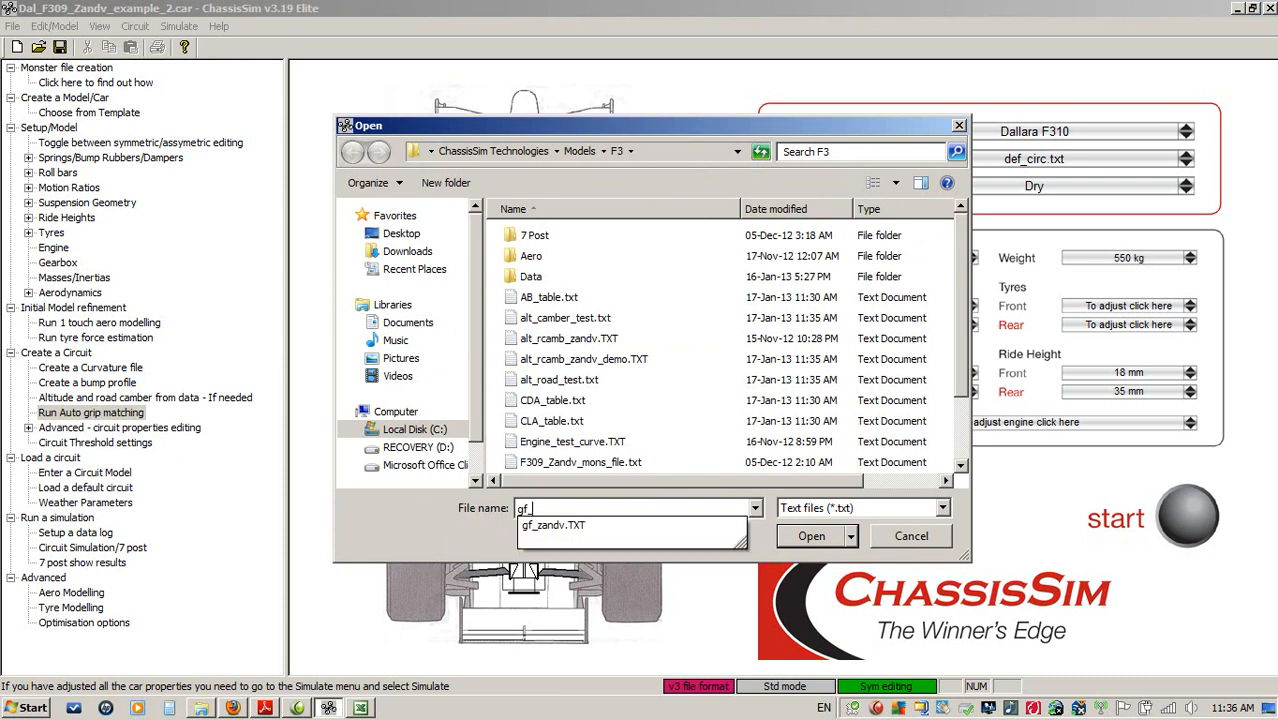
{"action": "type", "text": "zandv_demo"}
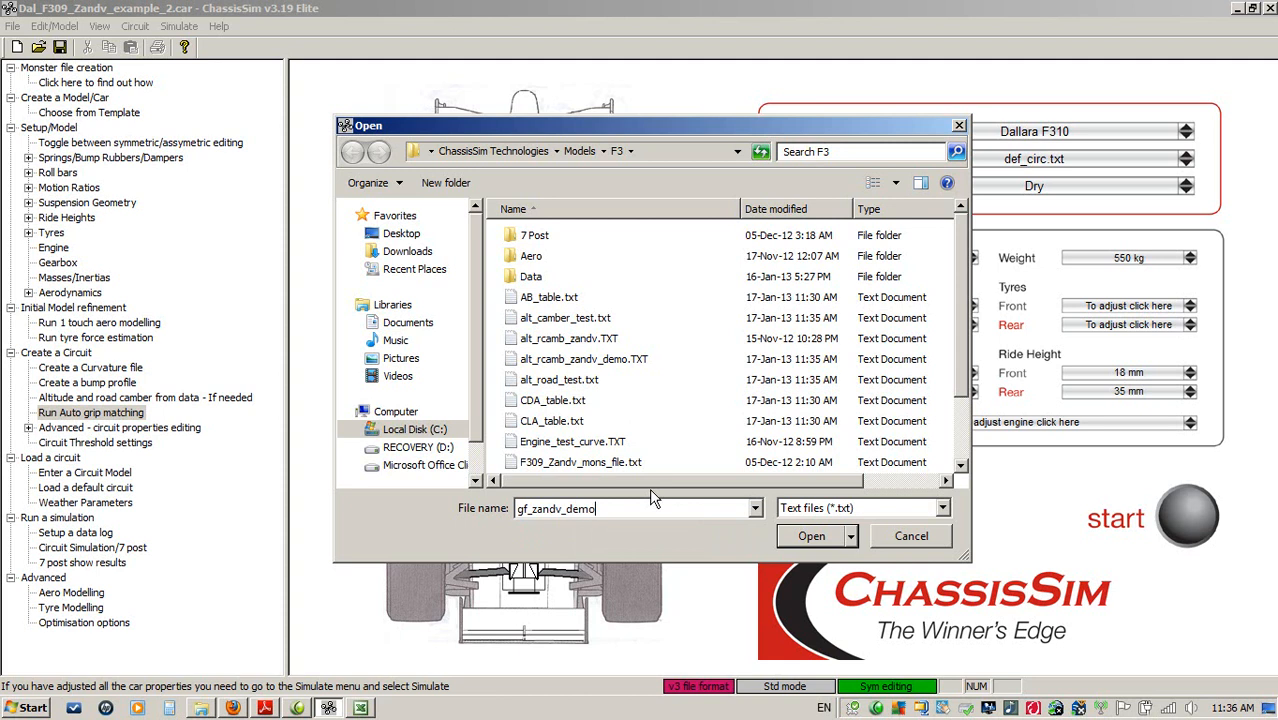
{"action": "key", "text": "Return"}
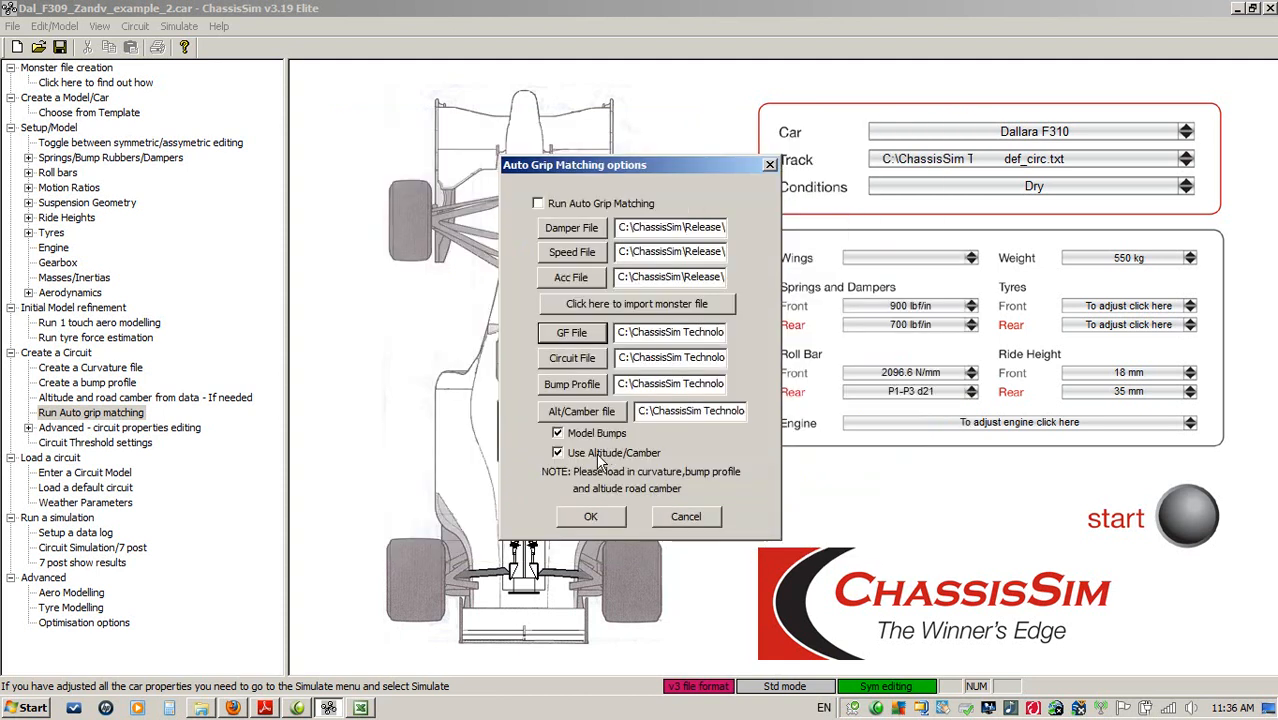
{"action": "left_click", "coordinate": [687, 517]}
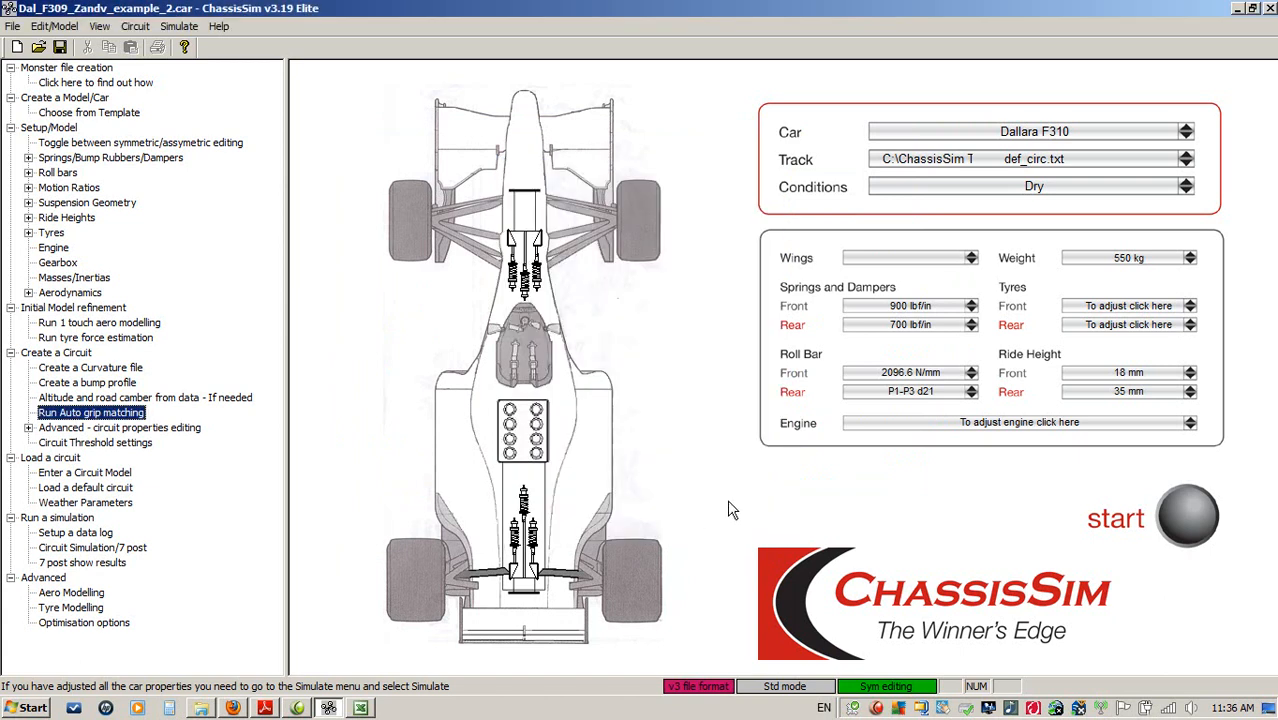
Step: Import gf_zandv.TXT as the circuit's grip scale file, enable the use of grip scale factors and accept the circuit information
{"action": "left_click", "coordinate": [137, 27]}
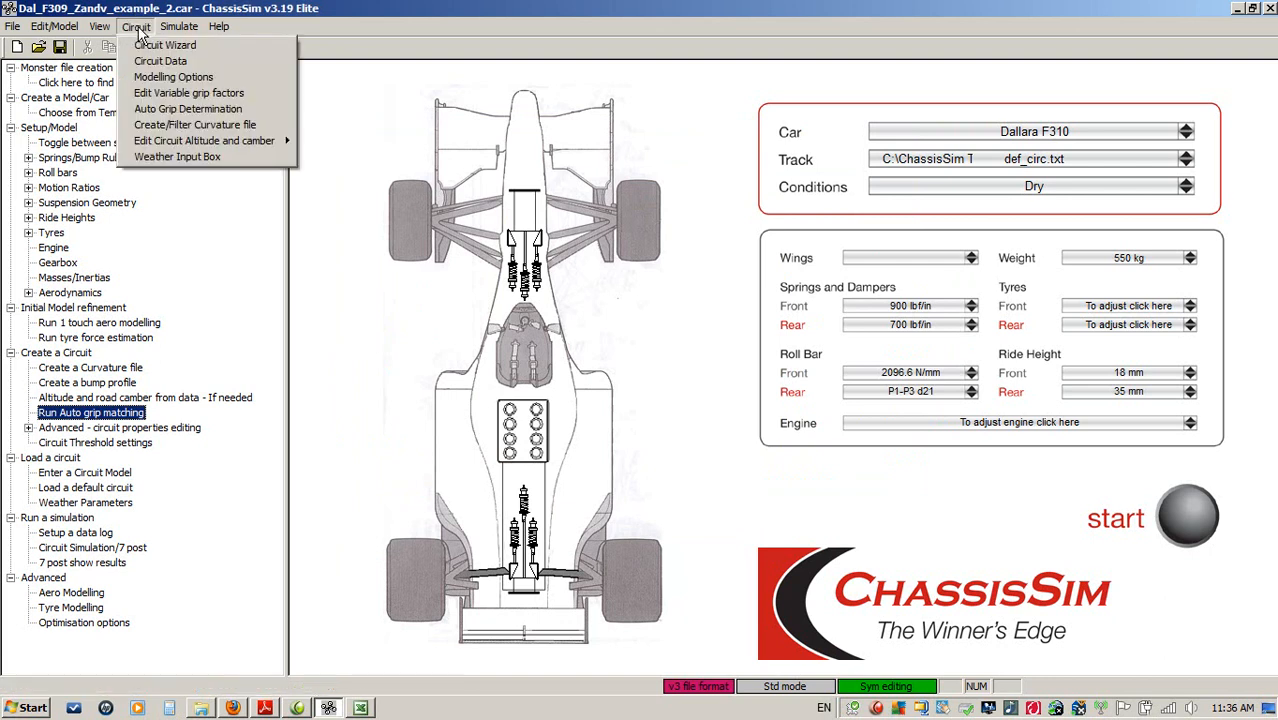
{"action": "left_click", "coordinate": [152, 61]}
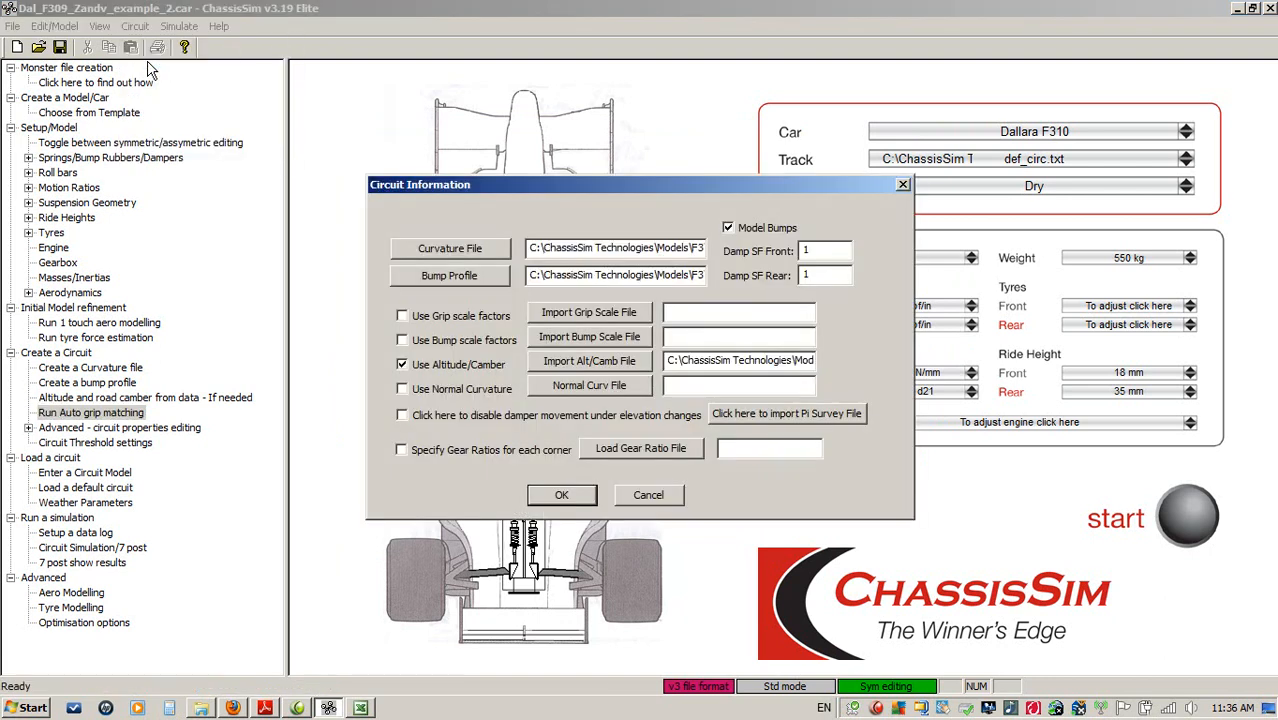
{"action": "left_click", "coordinate": [548, 312]}
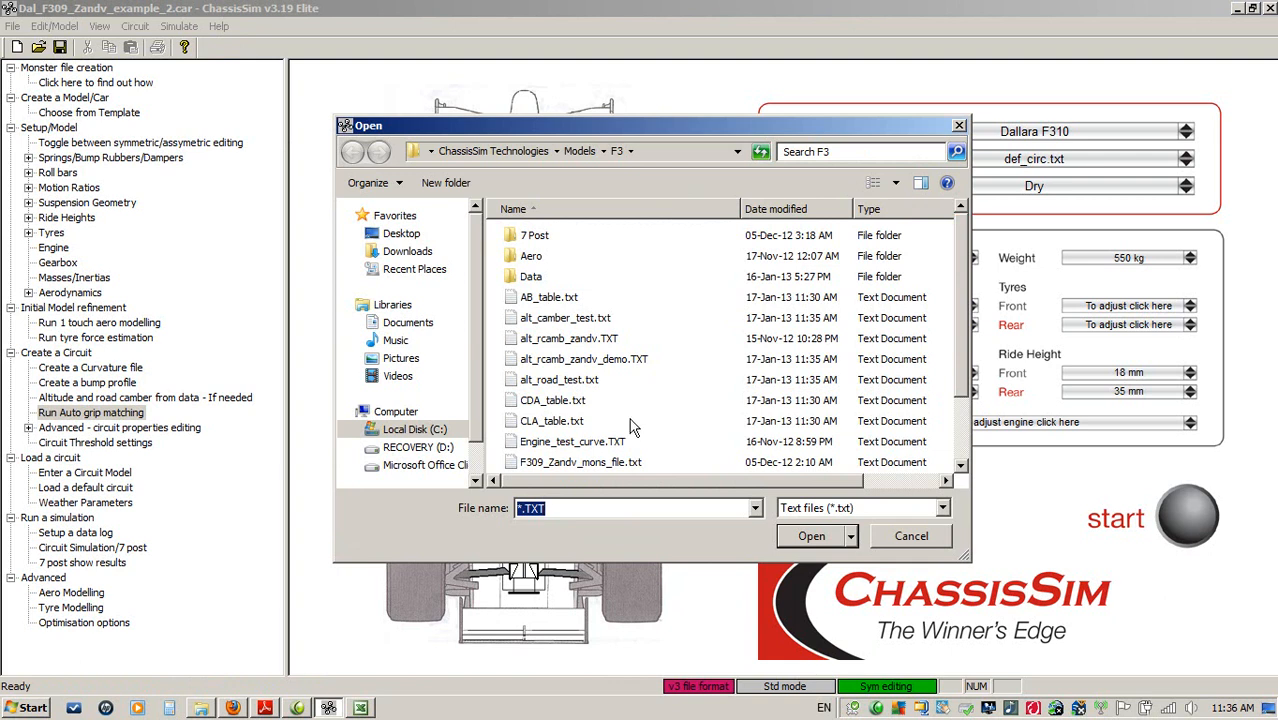
{"action": "left_click", "coordinate": [641, 382]}
{"action": "scroll", "coordinate": [641, 383], "scroll_direction": "down", "scroll_amount": 2}
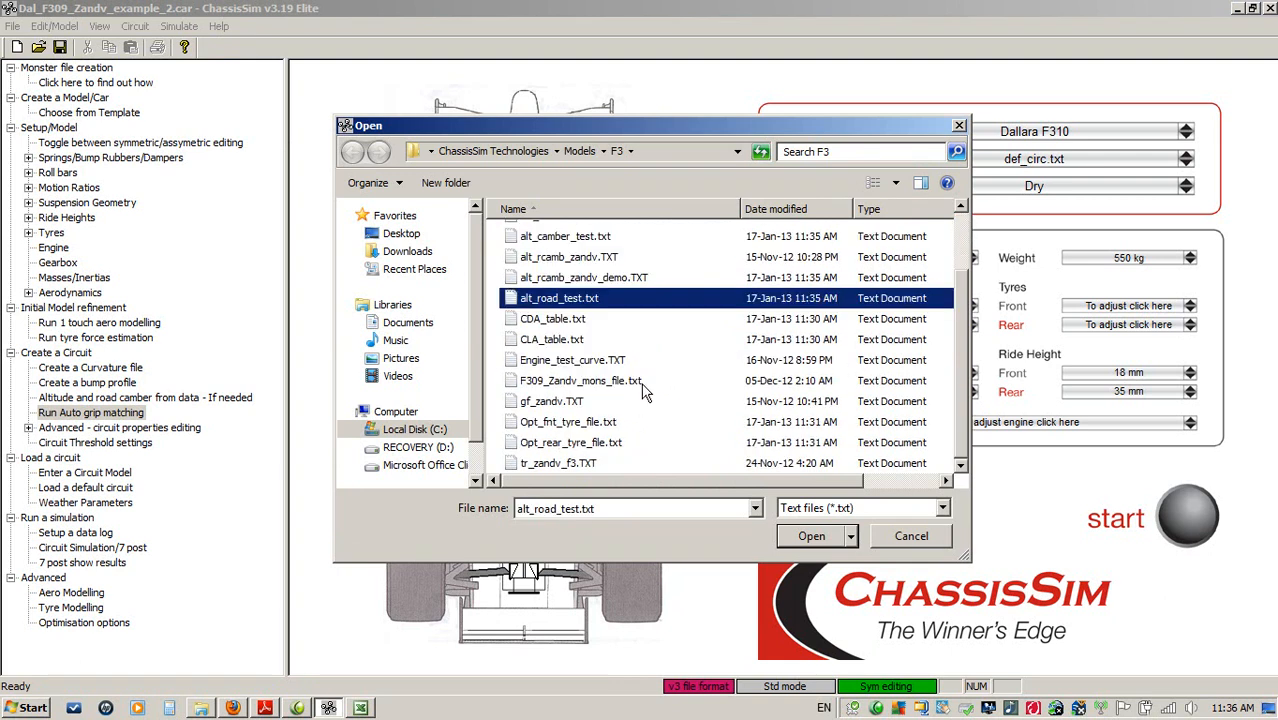
{"action": "double_click", "coordinate": [561, 404]}
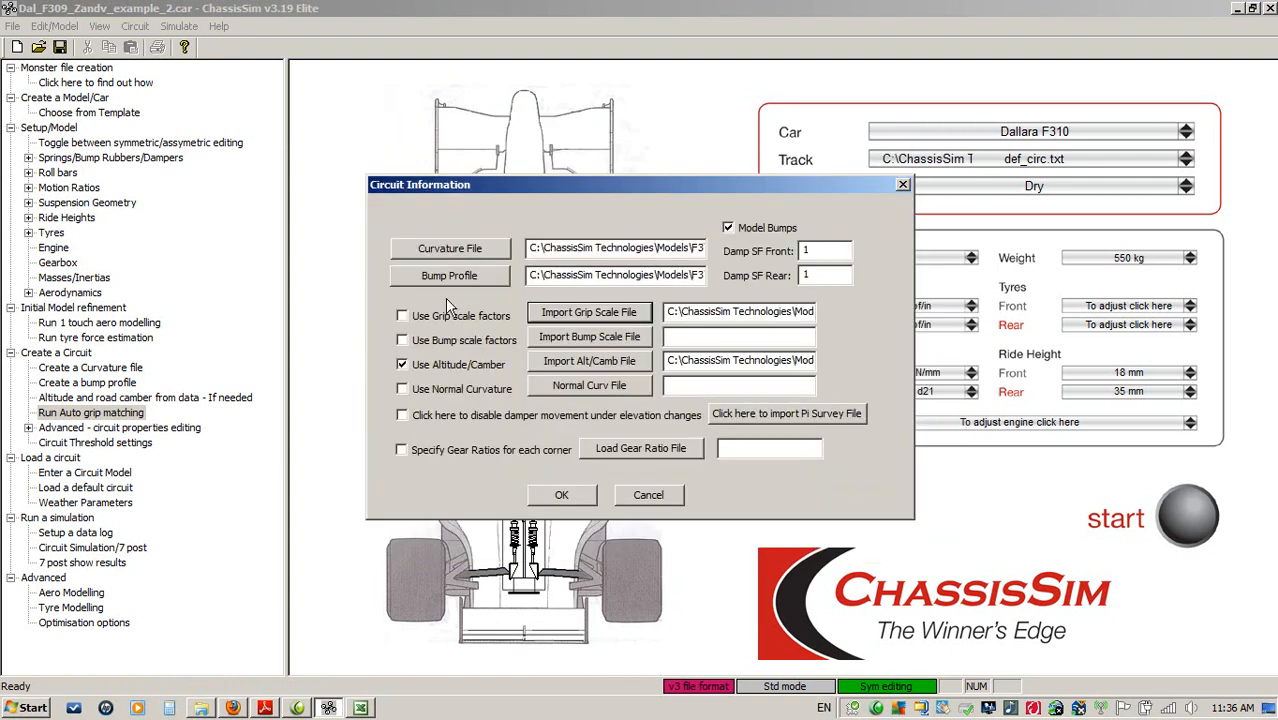
{"action": "left_click", "coordinate": [441, 314]}
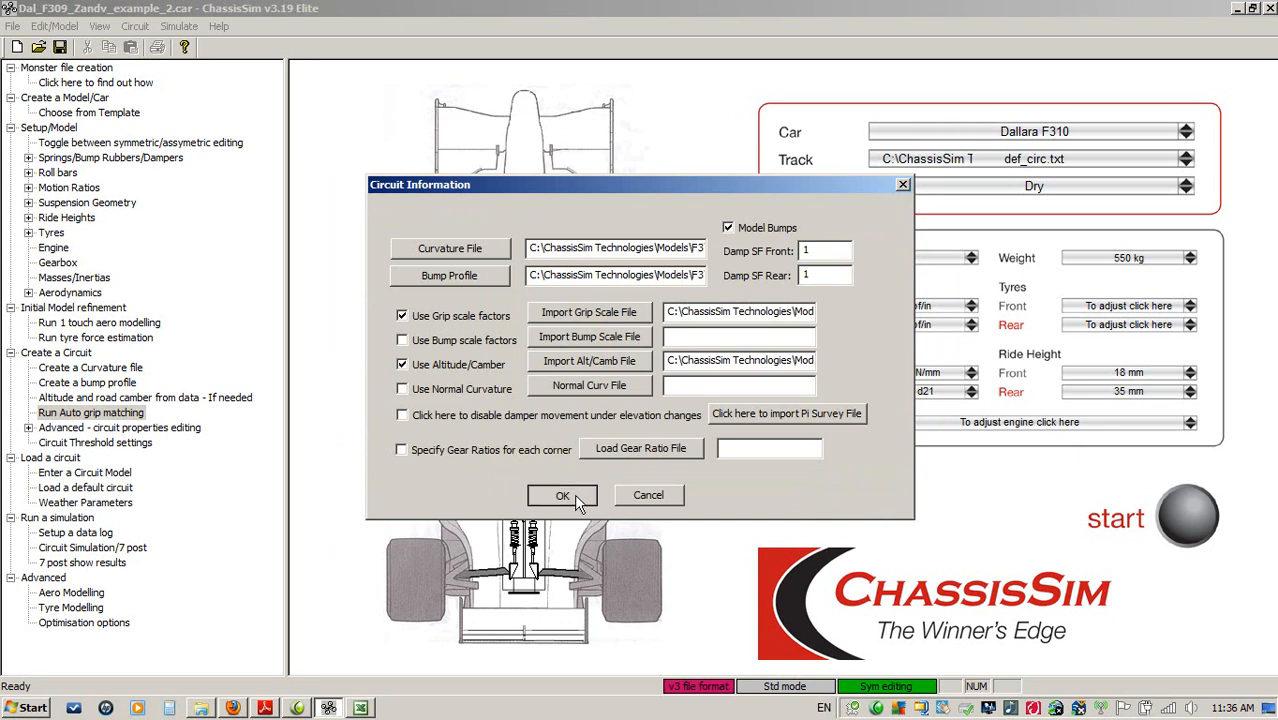
{"action": "left_click", "coordinate": [577, 500]}
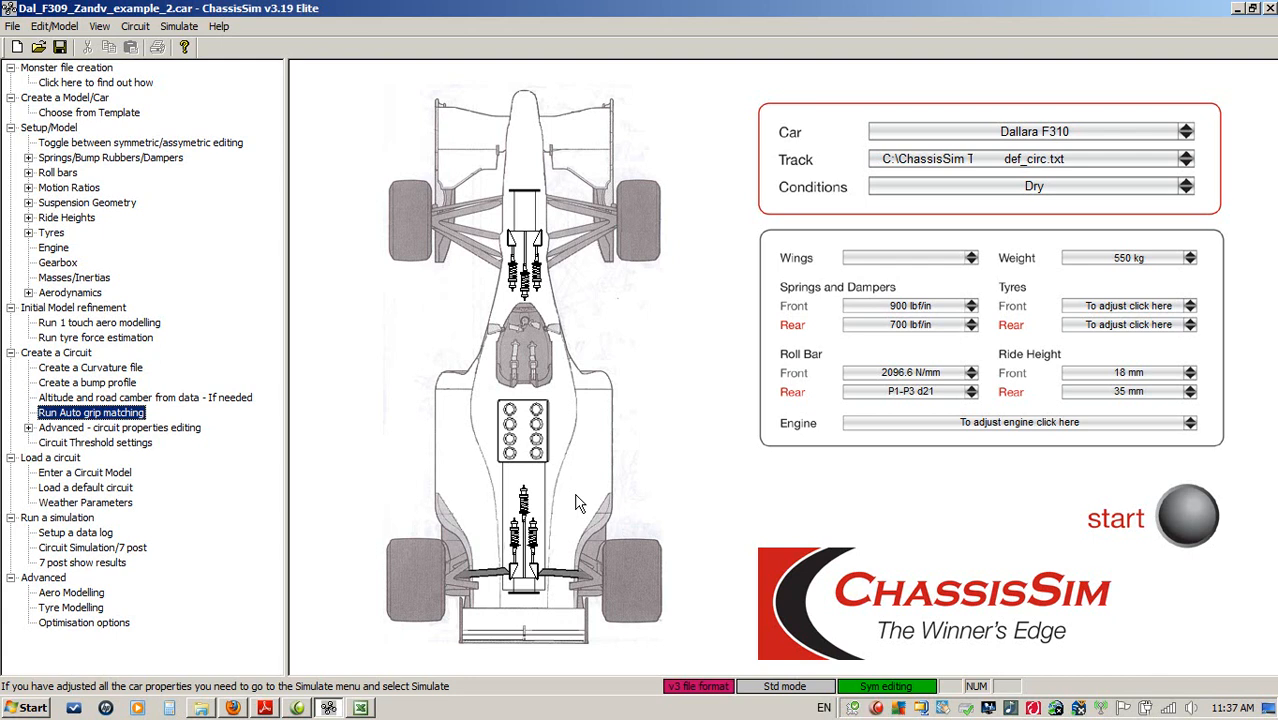
Step: View the advanced aero modelling and tyre modelling options, closing each without changes
{"action": "left_click", "coordinate": [72, 594]}
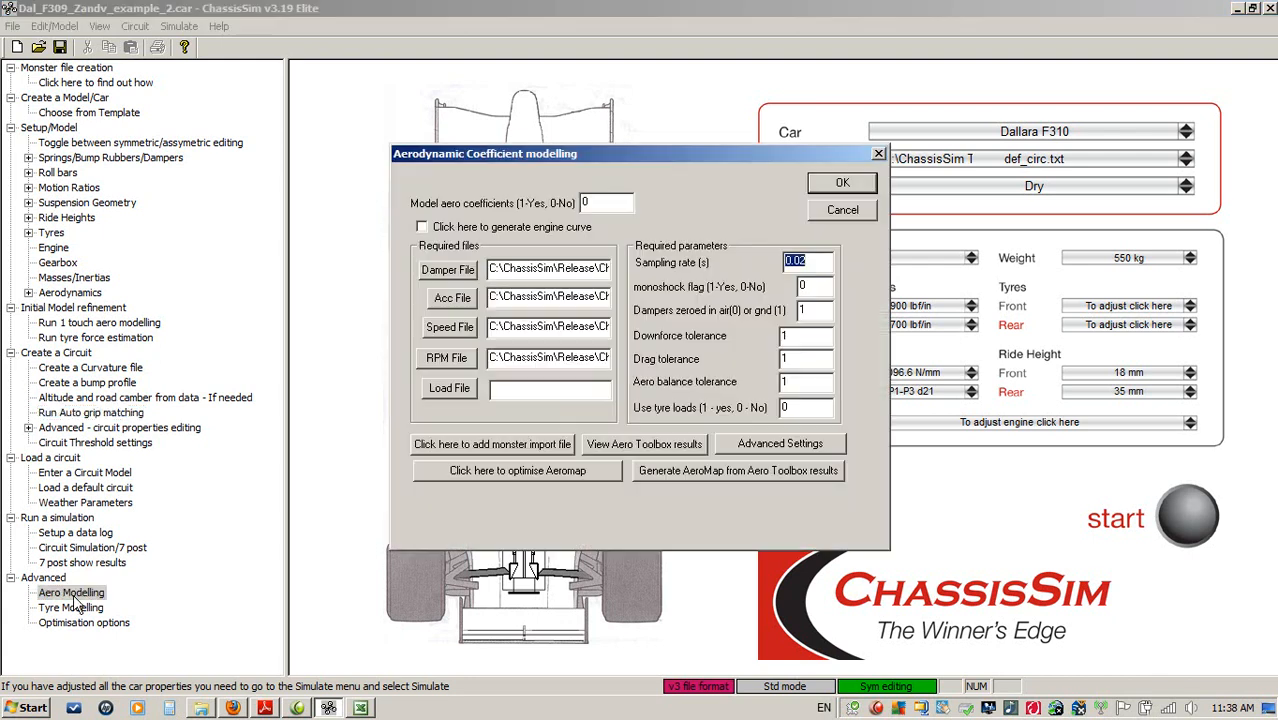
{"action": "left_click", "coordinate": [818, 212]}
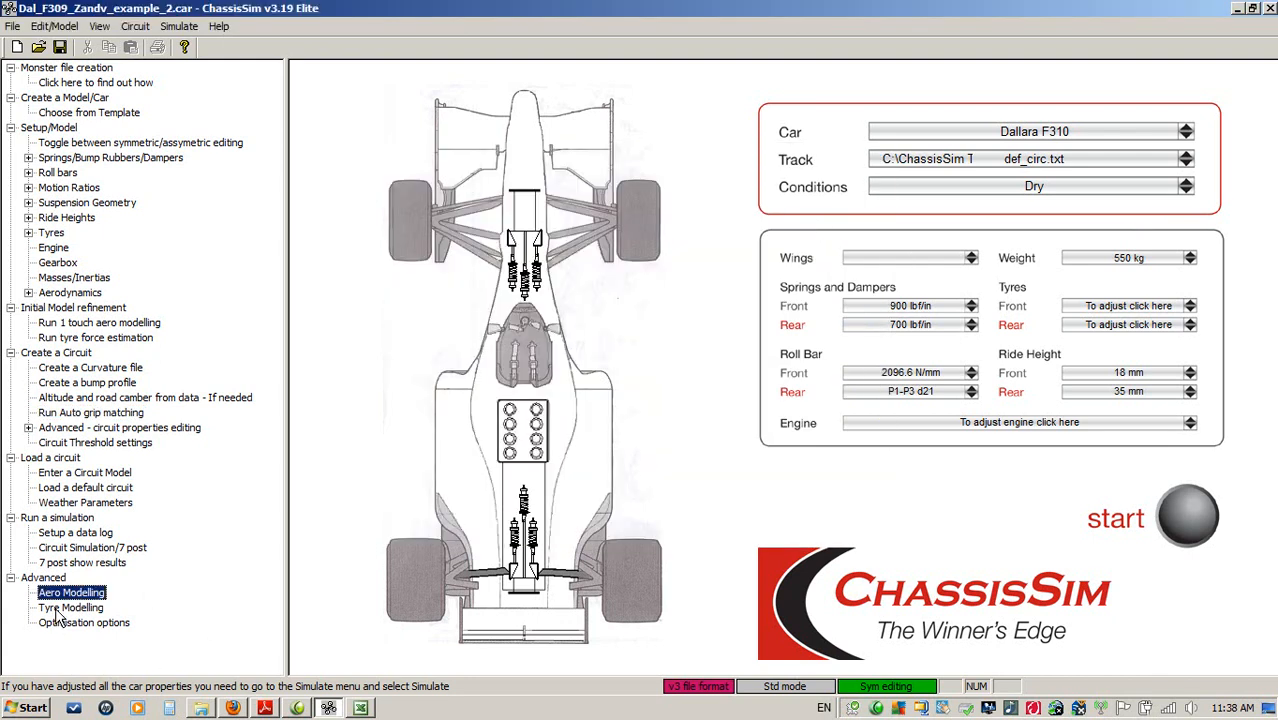
{"action": "left_click", "coordinate": [62, 610]}
{"action": "left_click", "coordinate": [882, 50]}
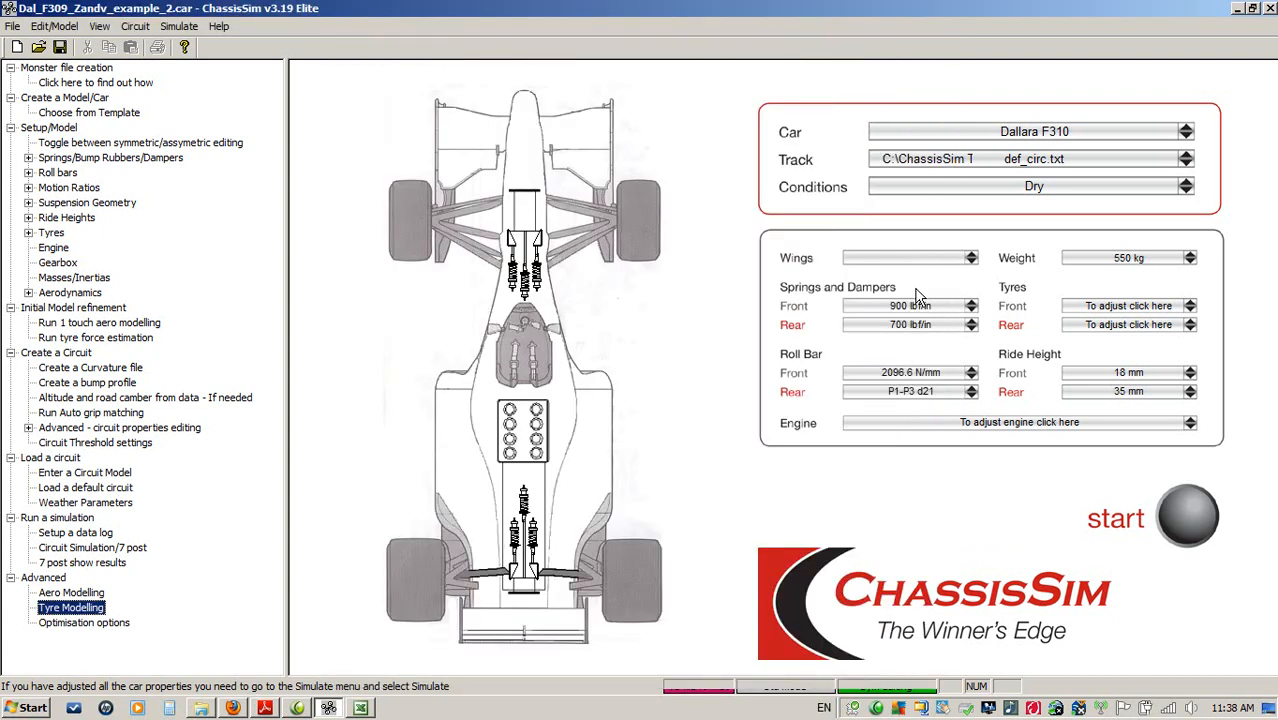